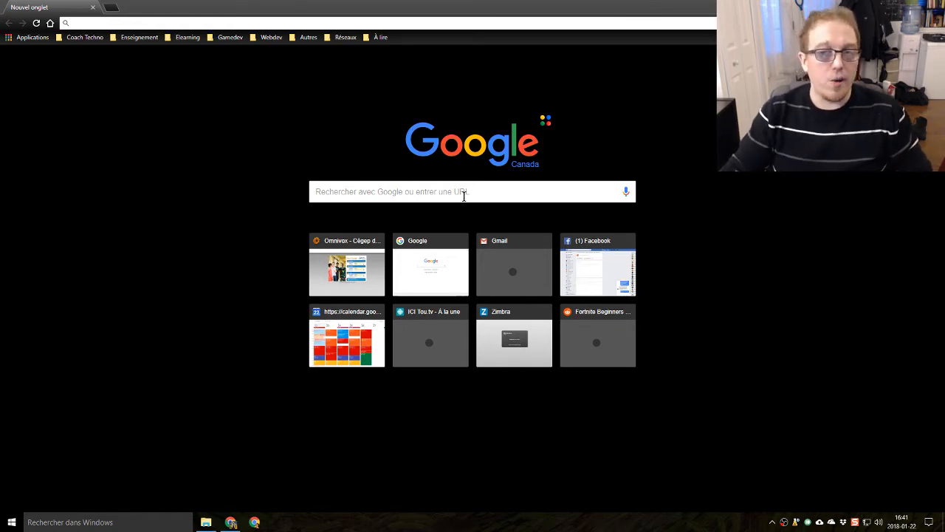
Search the web for "plugin manager notepad++" and open the GitHub issue titled "64 bit Plugin Manager is now available"
left_click(350, 193)
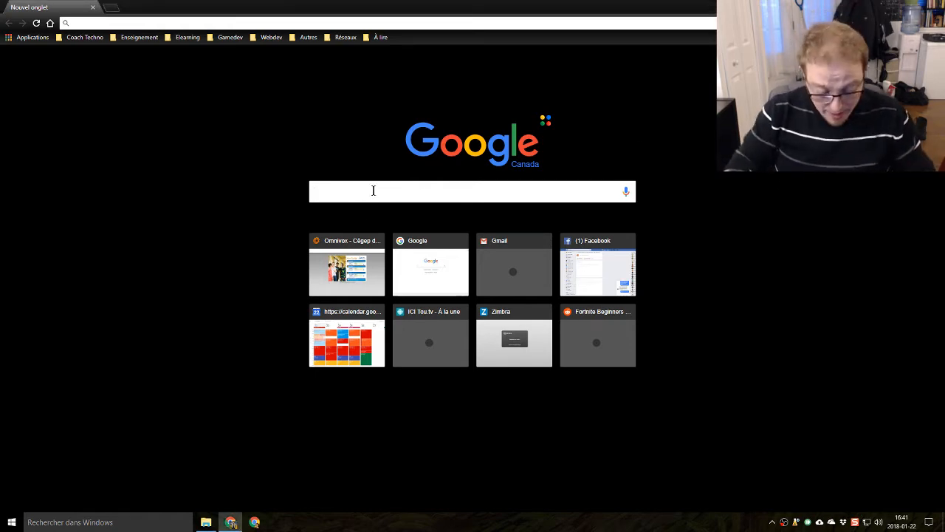
type("plugin")
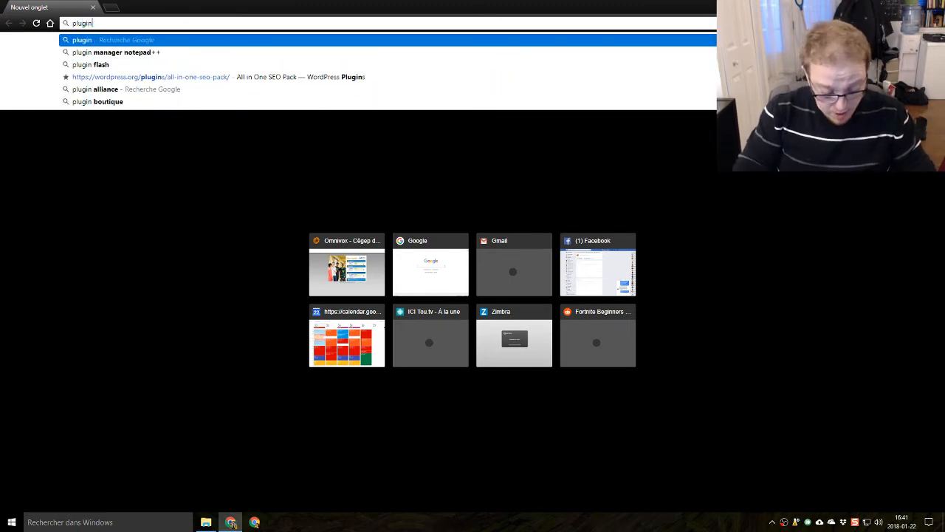
type(" anager")
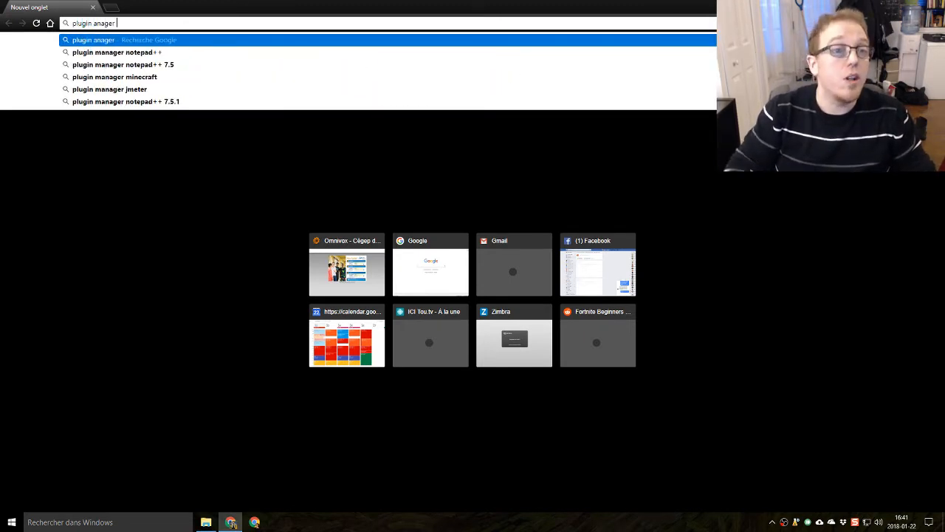
key("Down")
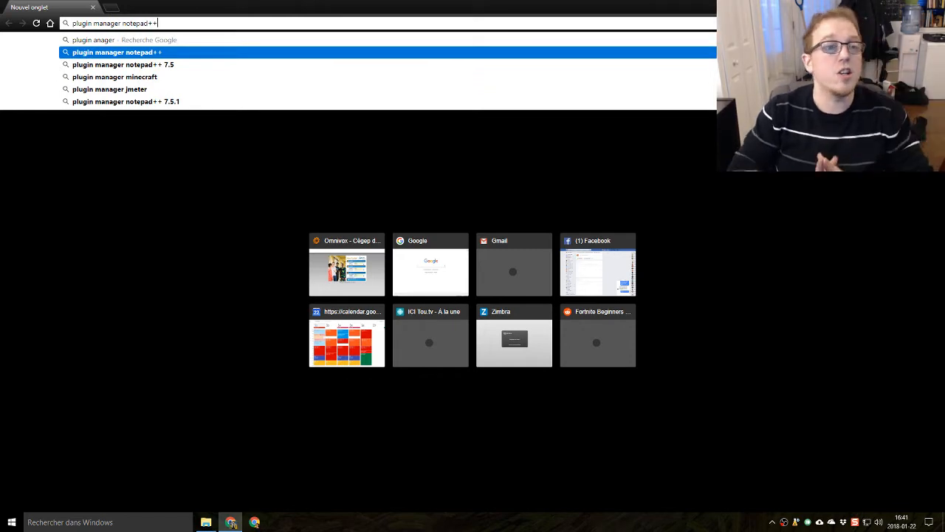
key("Return")
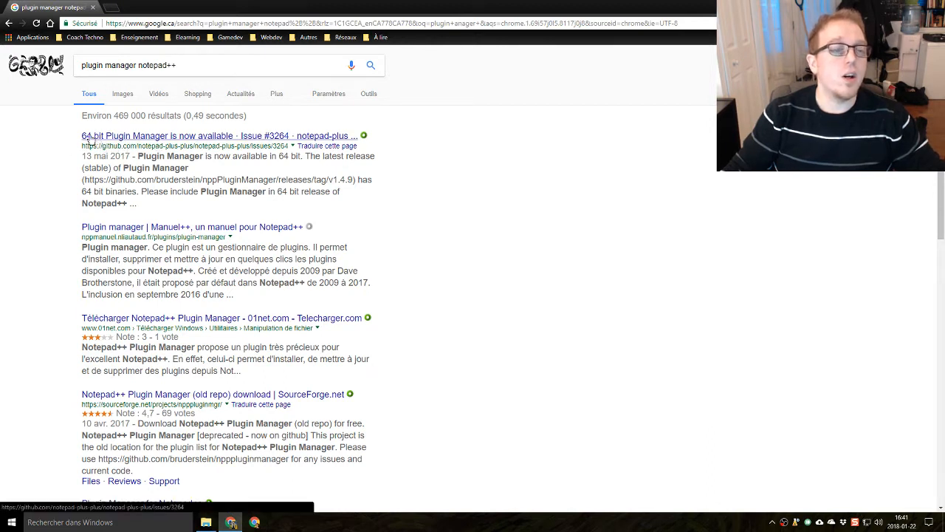
left_click(126, 140)
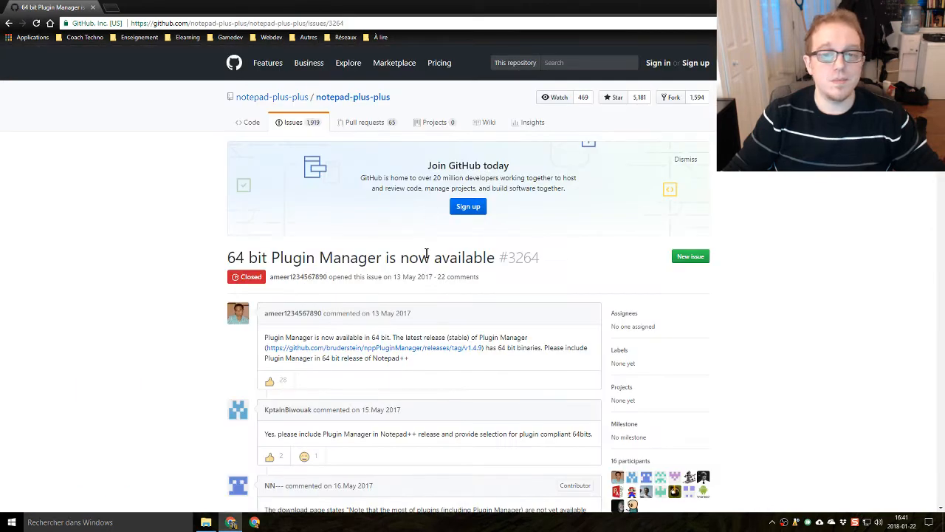
Open the nppPluginManager v1.4.9 release page linked in the issue's opening comment
scroll(427, 255, "down", 2)
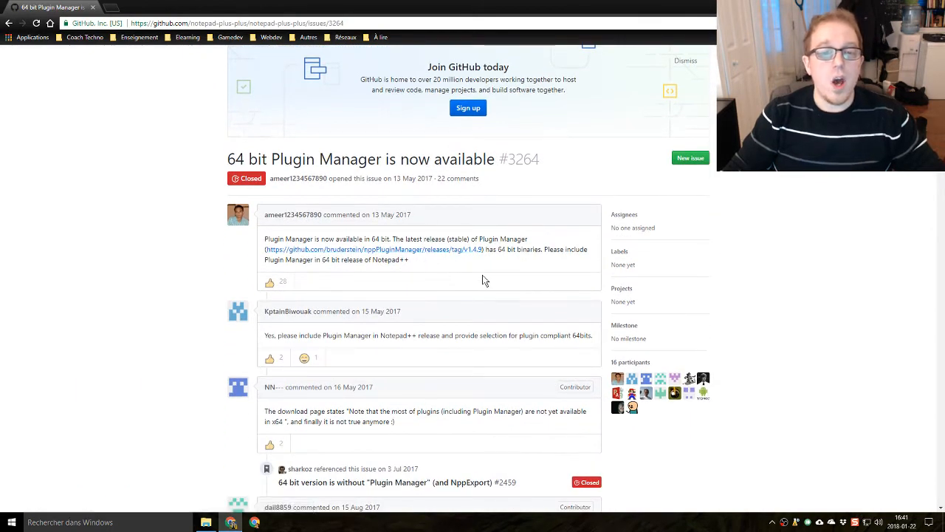
scroll(485, 279, "down", 2)
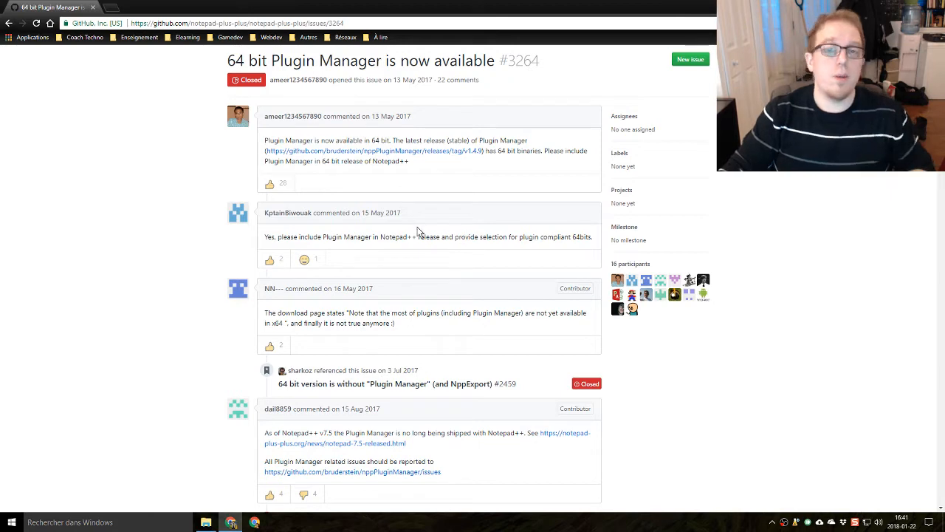
scroll(428, 223, "down", 1)
scroll(365, 219, "up", 1)
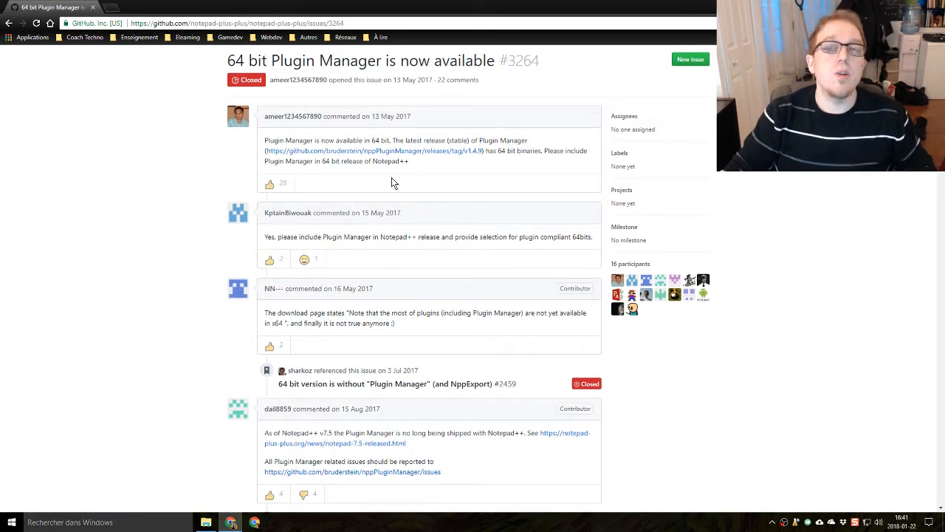
scroll(420, 207, "up", 1)
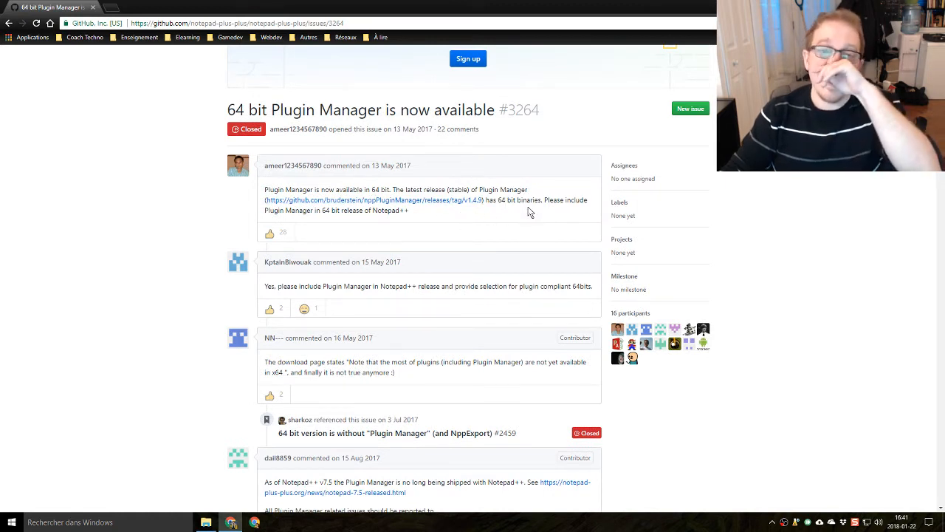
left_click(460, 201)
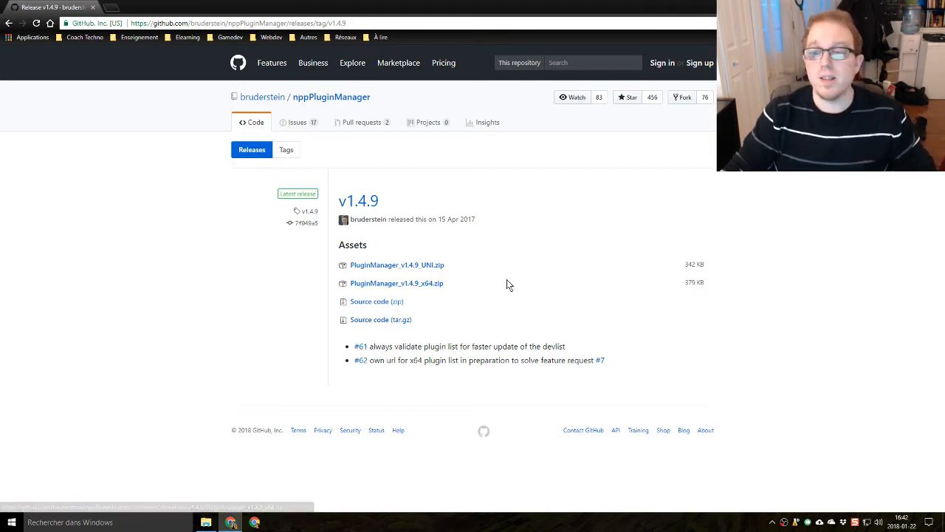
Download PluginManager_v1.4.9_x64.zip from the release assets and open the plugins folder inside the archive
left_click(436, 283)
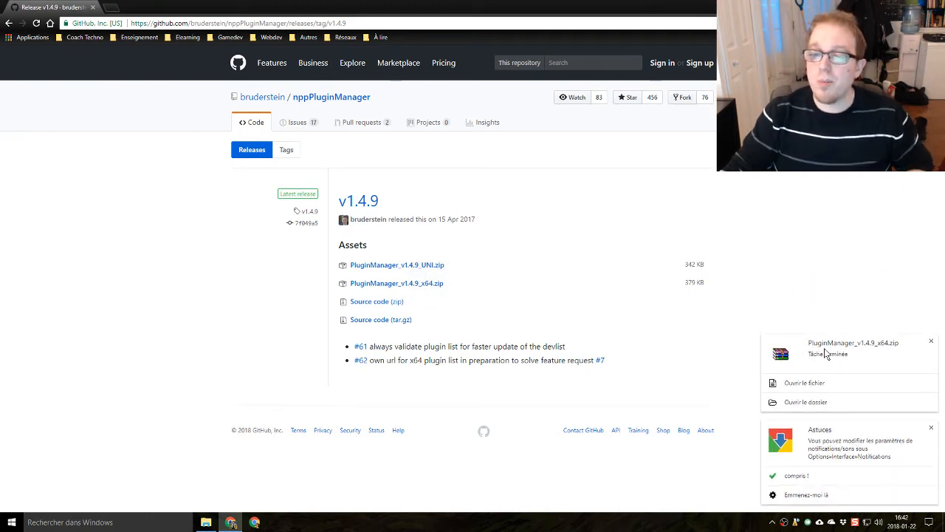
left_click(826, 353)
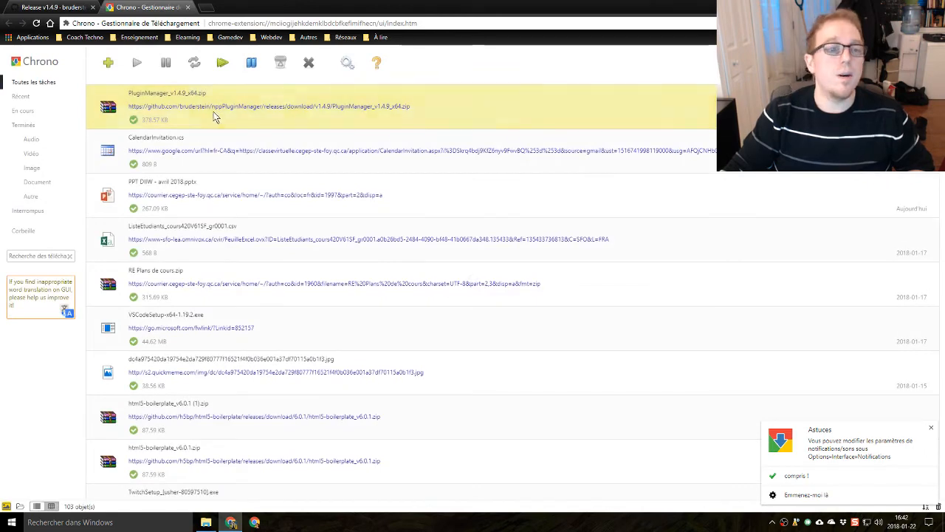
left_click(166, 94)
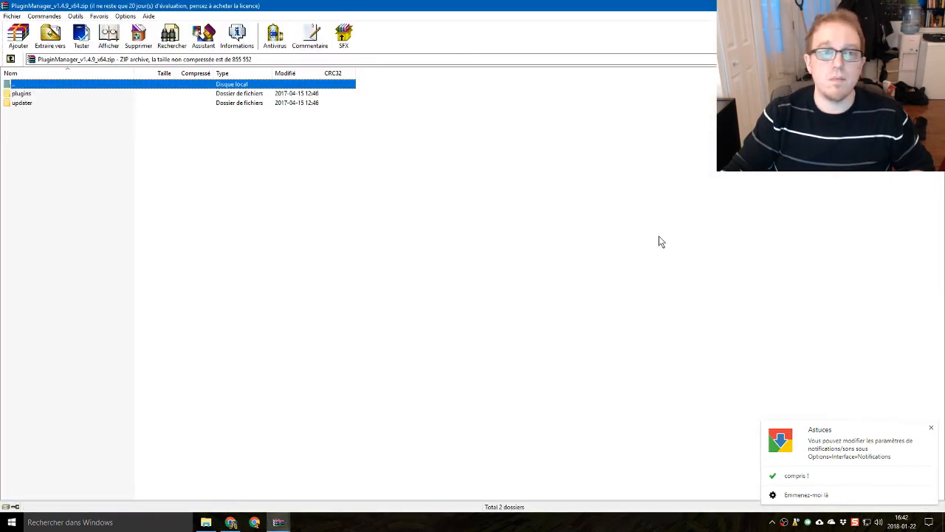
left_click_drag(81, 7, 312, 104)
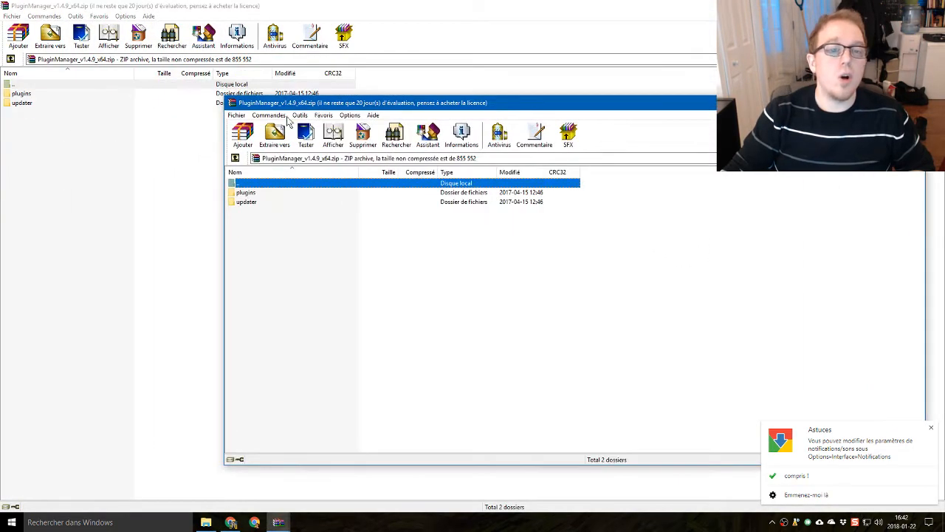
left_click(247, 194)
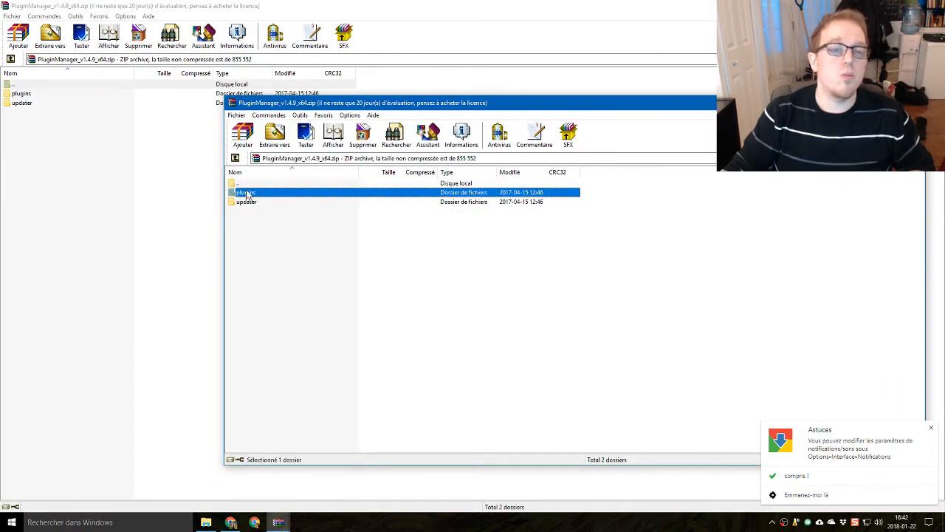
double_click(248, 194)
left_click(303, 289)
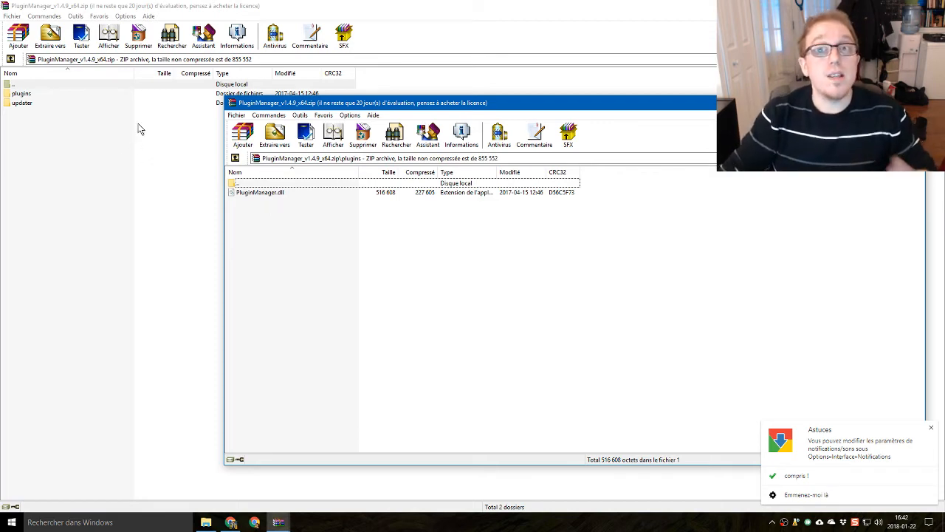
Switch to File Explorer and browse from the C: drive to Fichiers de programme (x86)\Notepad++\plugins
left_click(206, 523)
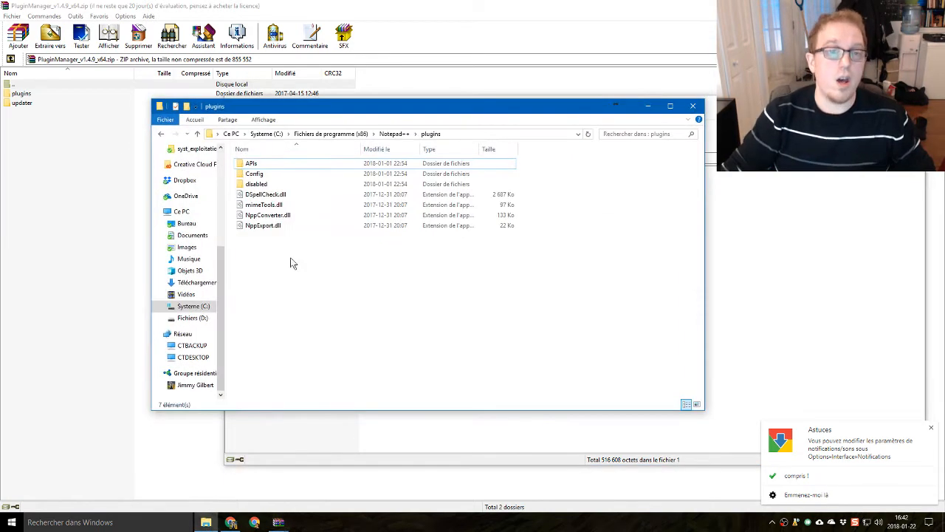
left_click(266, 133)
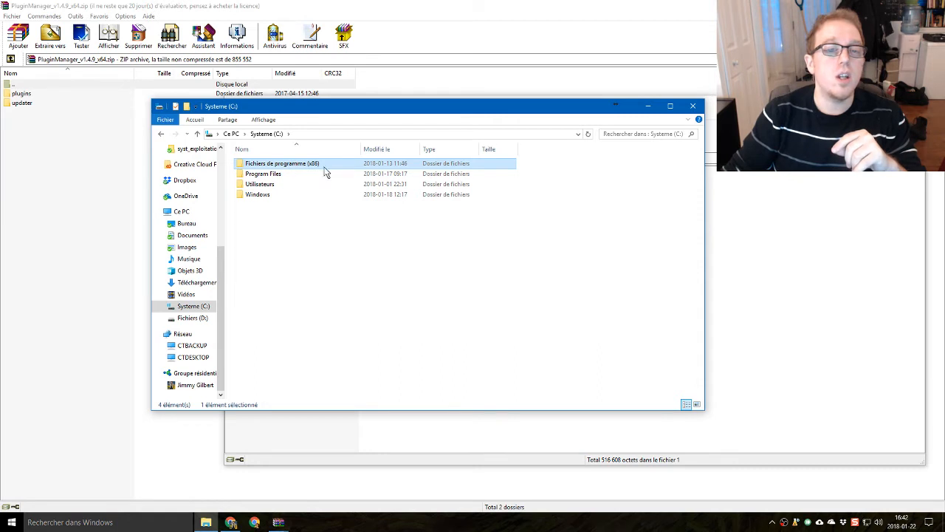
left_click(301, 176)
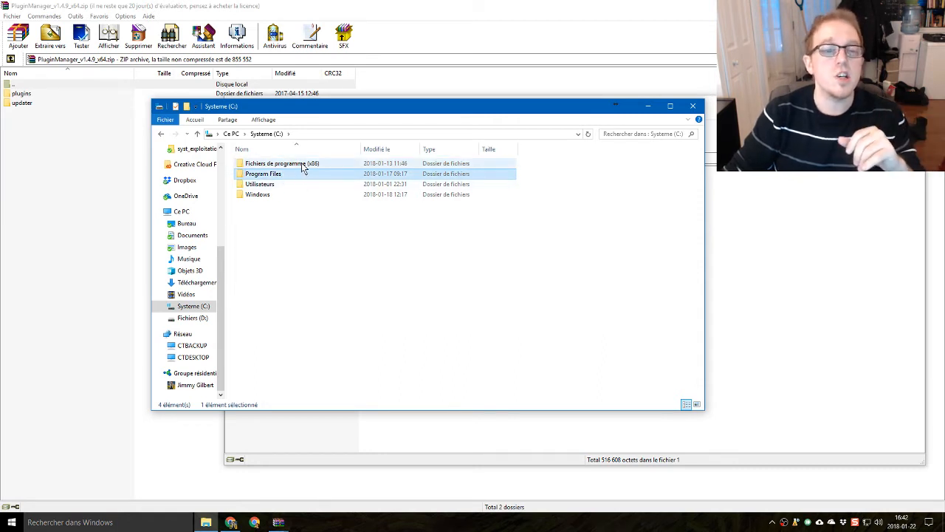
double_click(303, 166)
scroll(322, 304, "down", 2)
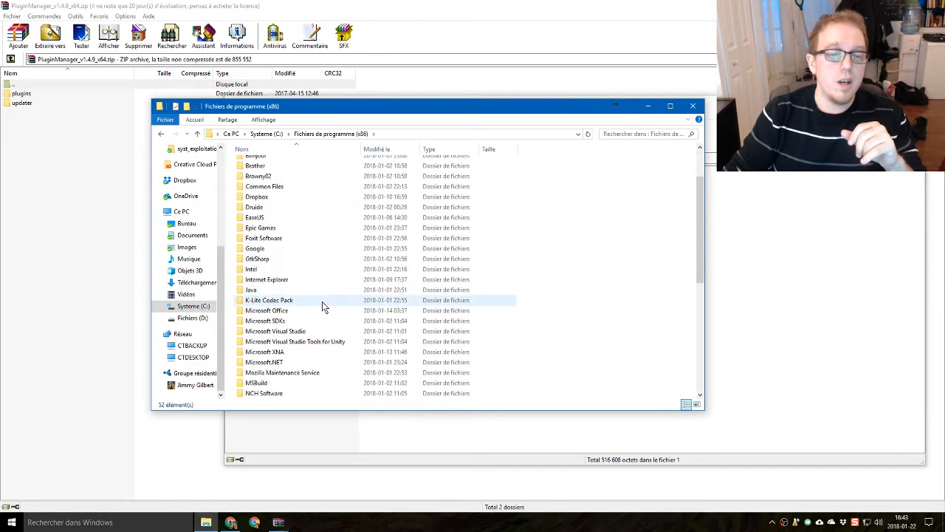
scroll(322, 304, "down", 3)
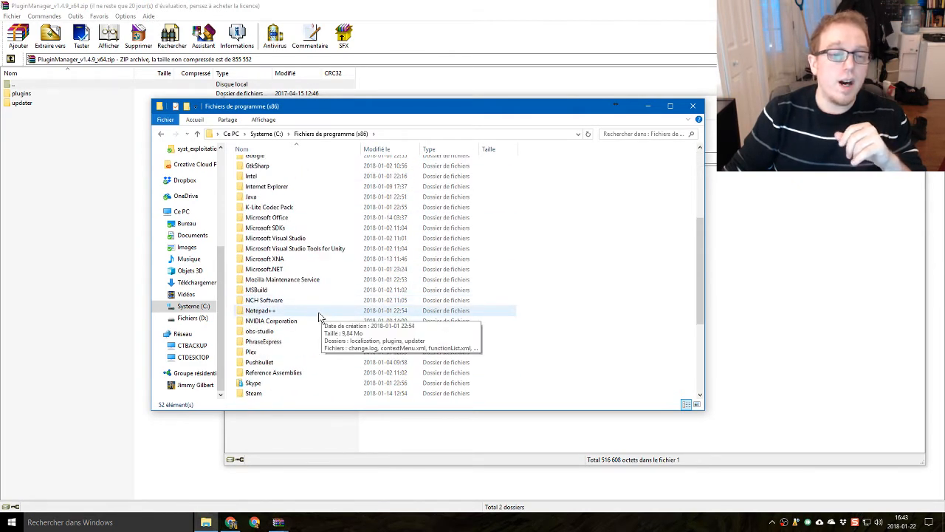
double_click(270, 314)
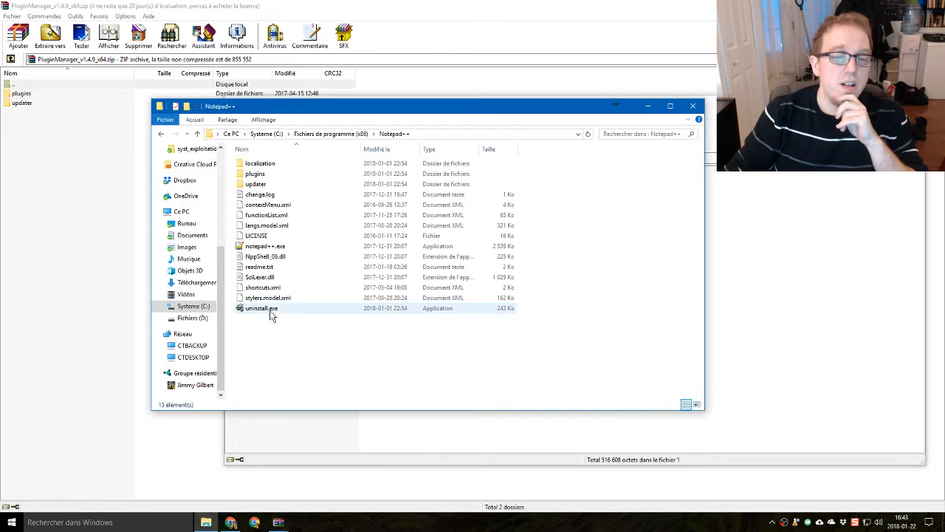
double_click(259, 175)
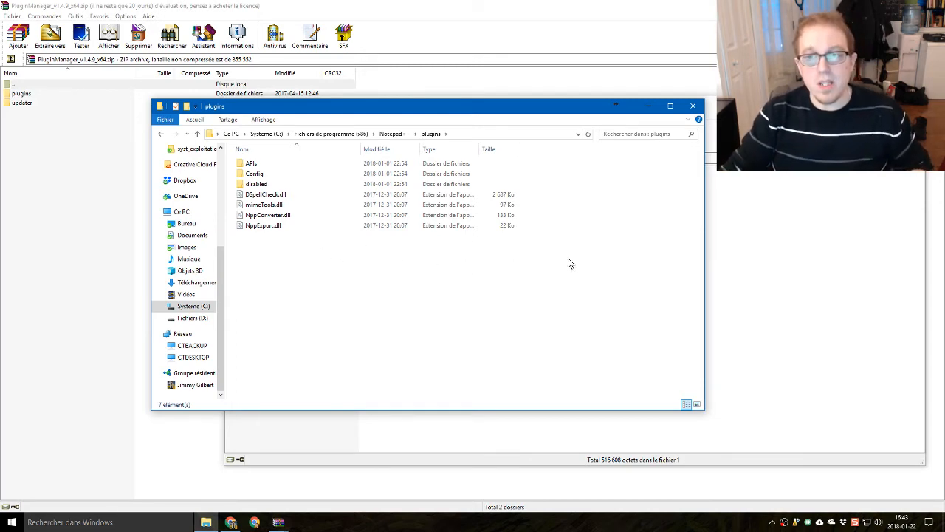
Extract PluginManager.dll from the x64 archive into the Notepad++ plugins folder, granting administrator rights
left_click(849, 330)
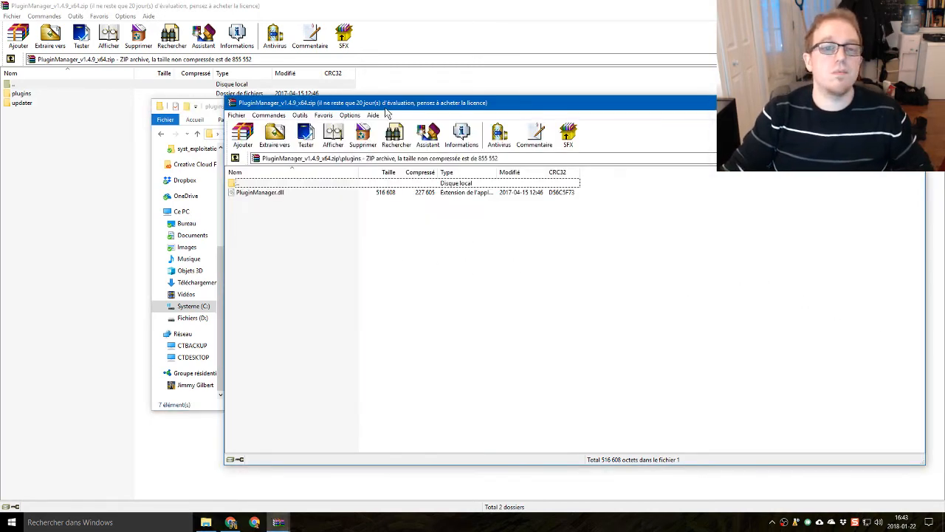
left_click_drag(393, 111, 545, 110)
left_click_drag(418, 196, 270, 275)
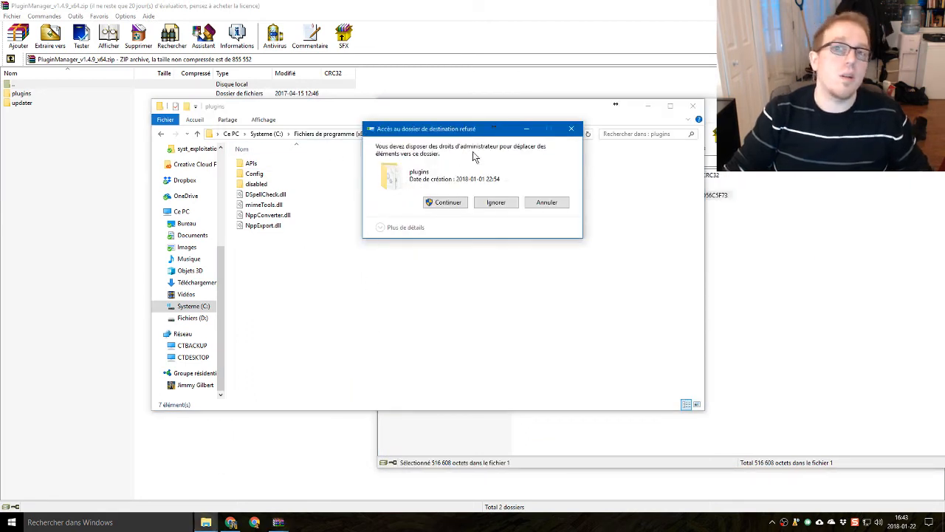
left_click(447, 204)
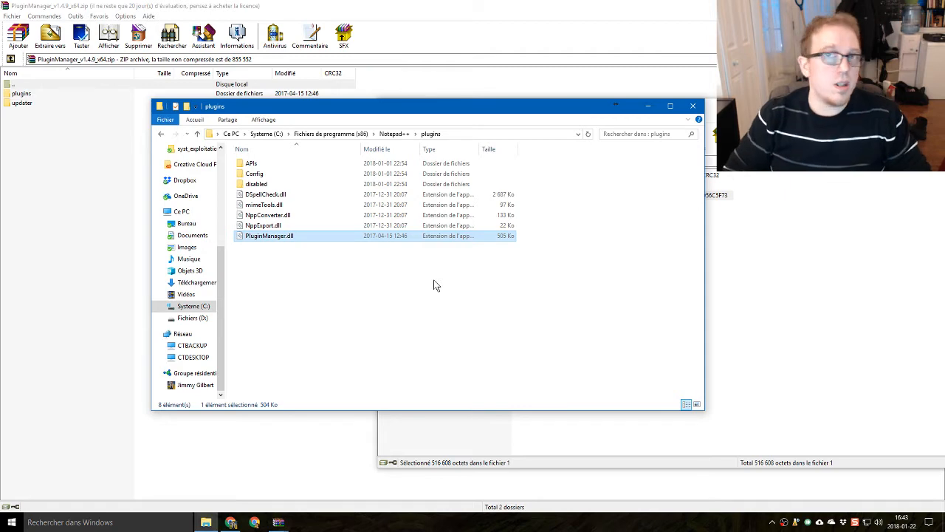
Launch Notepad++, agreeing to remove the 64-bit PluginManager.dll from the plugins directory, and close the editor
left_click(11, 522)
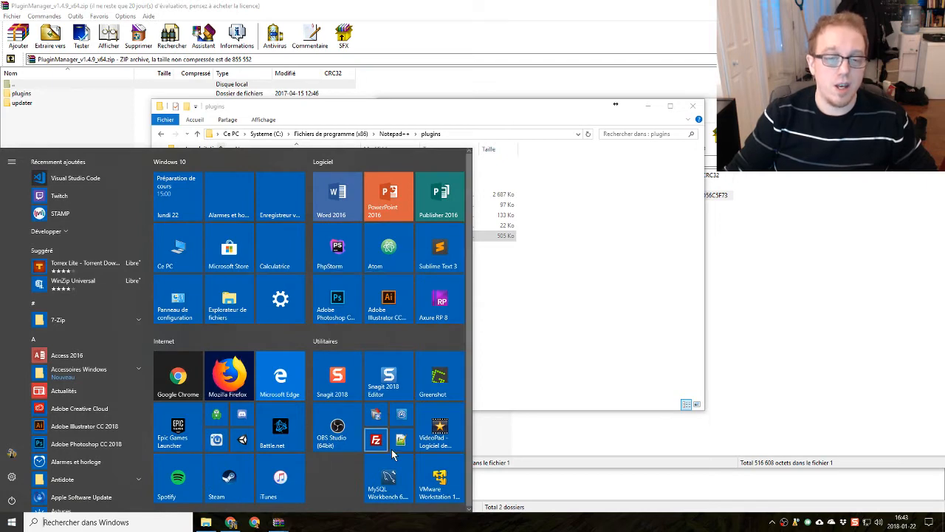
left_click(517, 413)
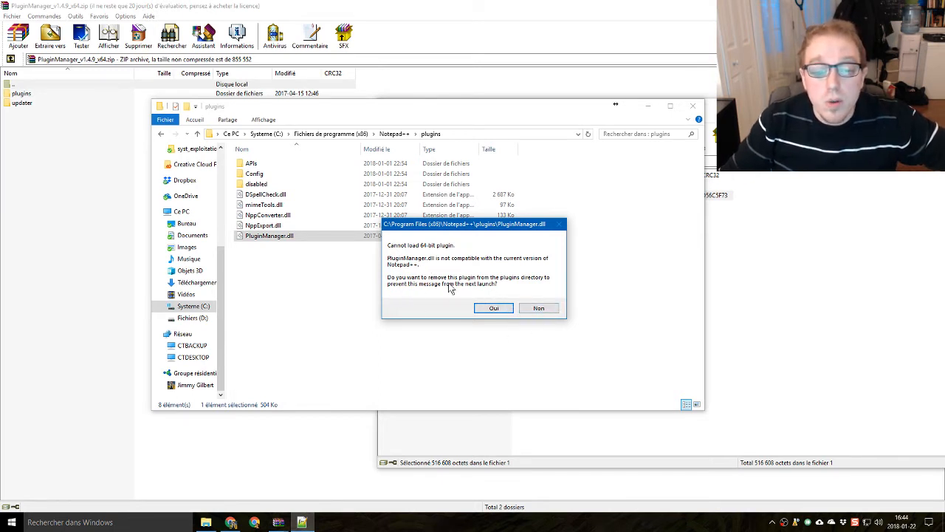
left_click(493, 309)
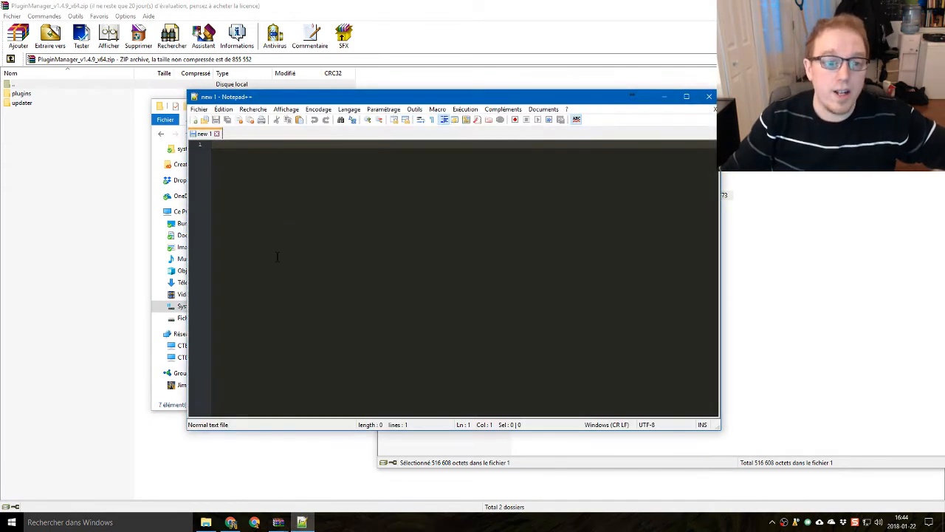
double_click(195, 97)
Switch to Chrome, download PluginManager_v1.4.9_UNI.zip from the v1.4.9 release page and open the archive
left_click(231, 523)
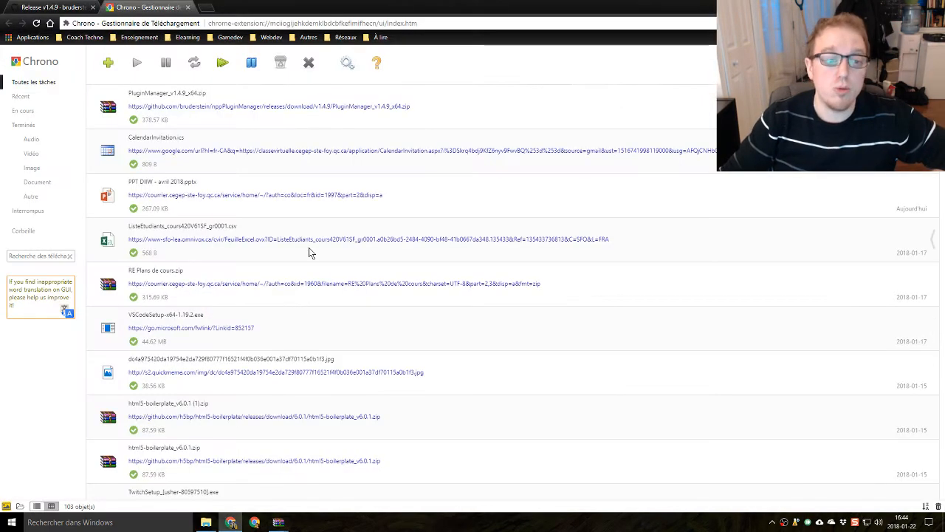
left_click(45, 7)
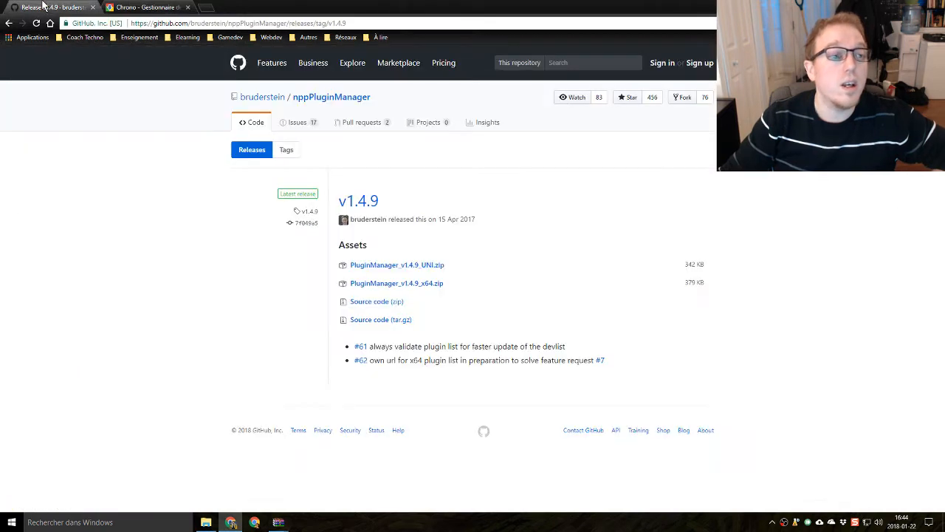
left_click(428, 269)
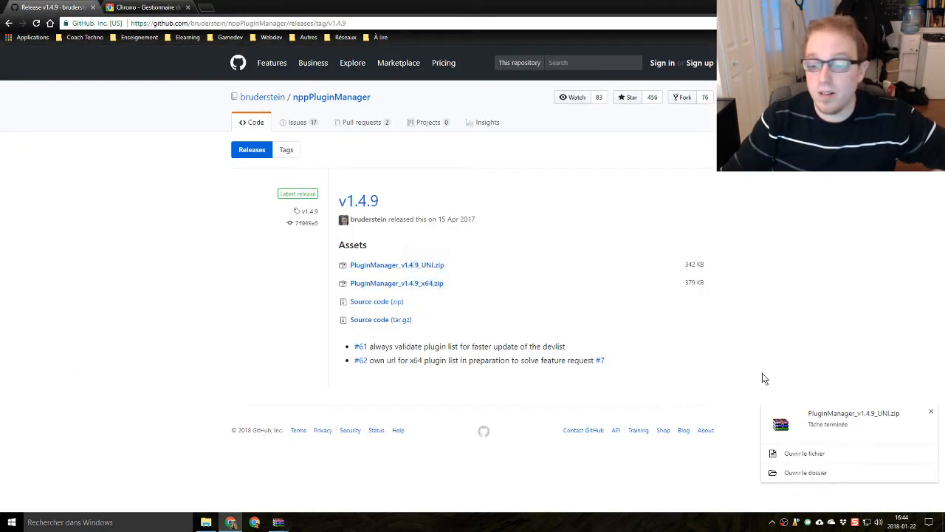
left_click(833, 447)
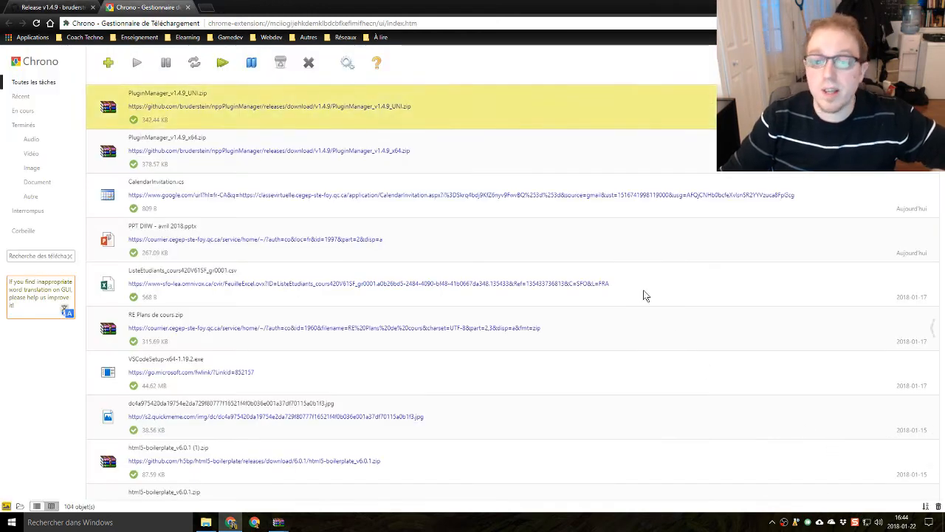
left_click(197, 94)
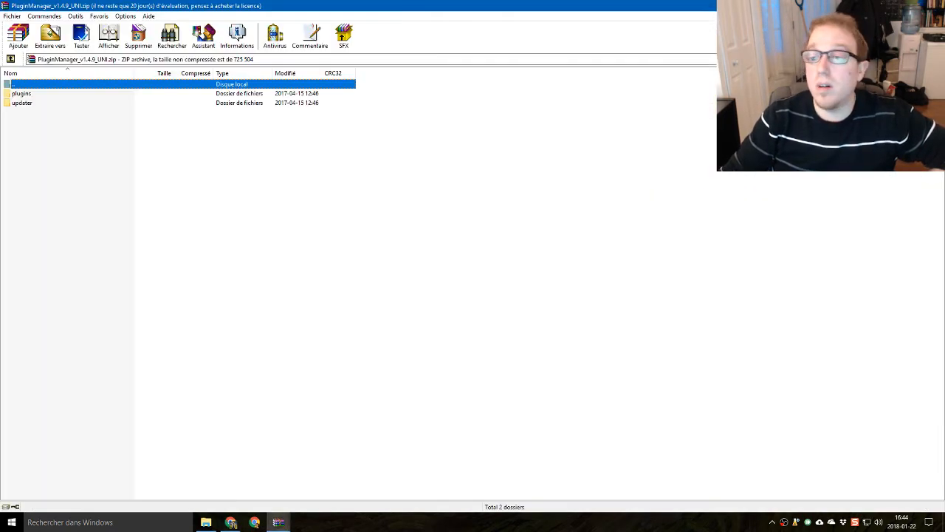
Extract PluginManager.dll from the UNI archive's plugins folder into the Notepad++ plugins folder, granting administrator rights
double_click(274, 10)
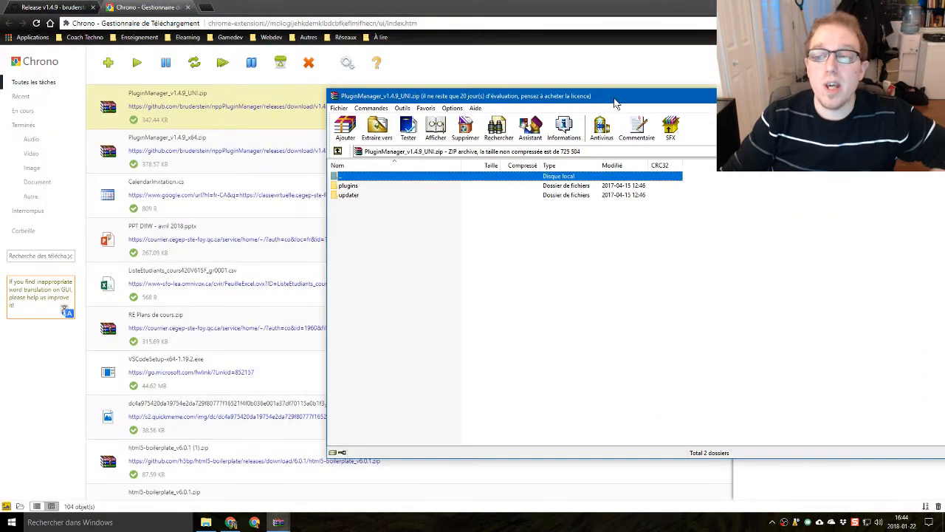
left_click(374, 186)
double_click(373, 186)
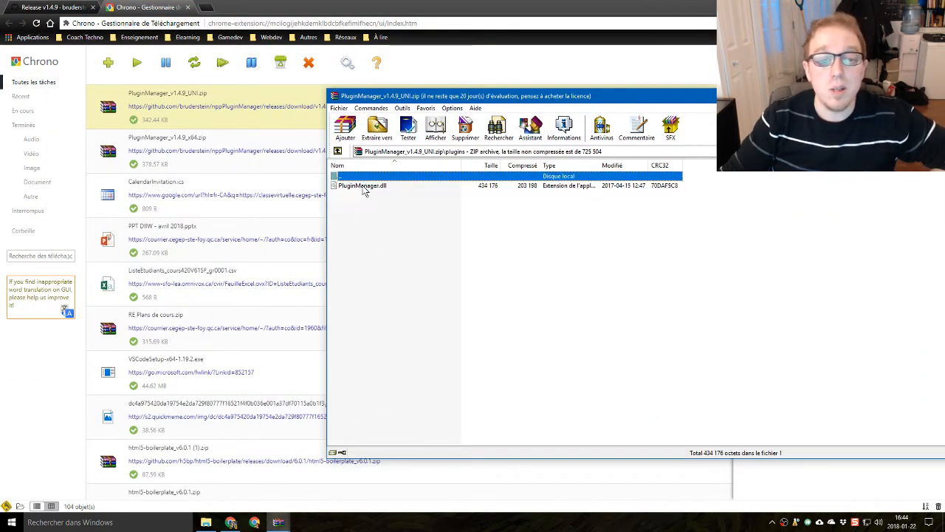
left_click(375, 187)
left_click_drag(373, 187, 303, 285)
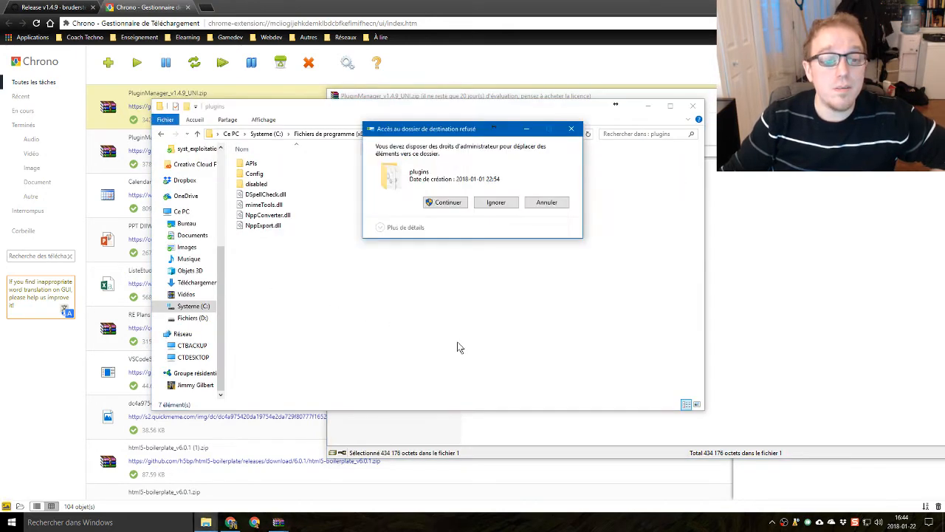
left_click(446, 203)
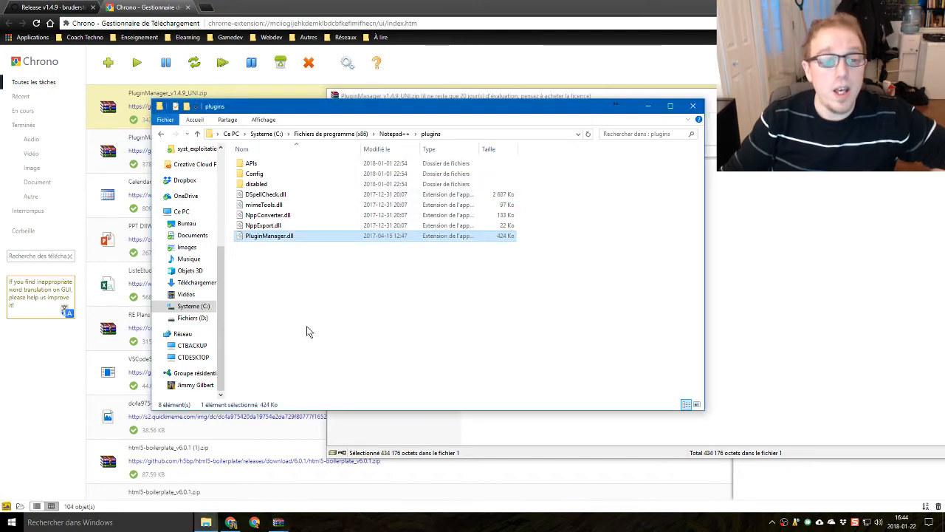
Launch Notepad++ and show the Plugin Manager with its list of available plugins
left_click(11, 522)
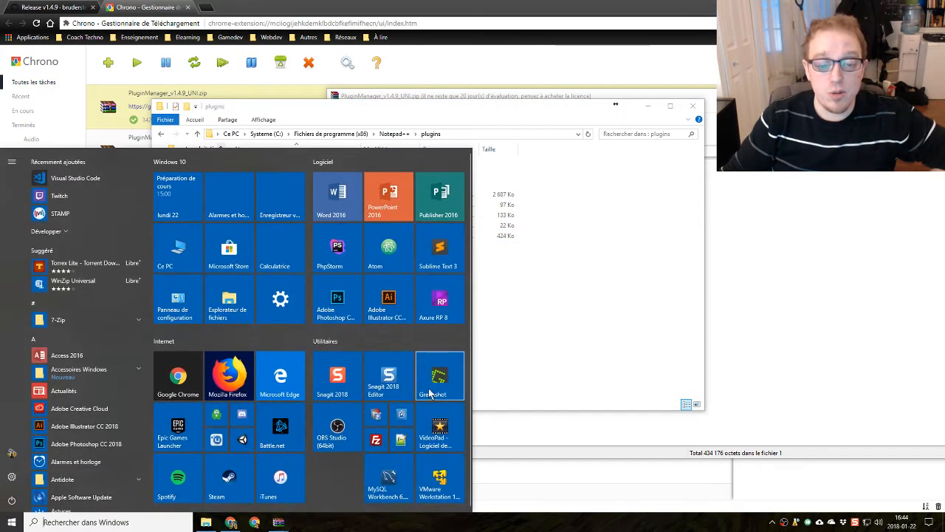
left_click(571, 348)
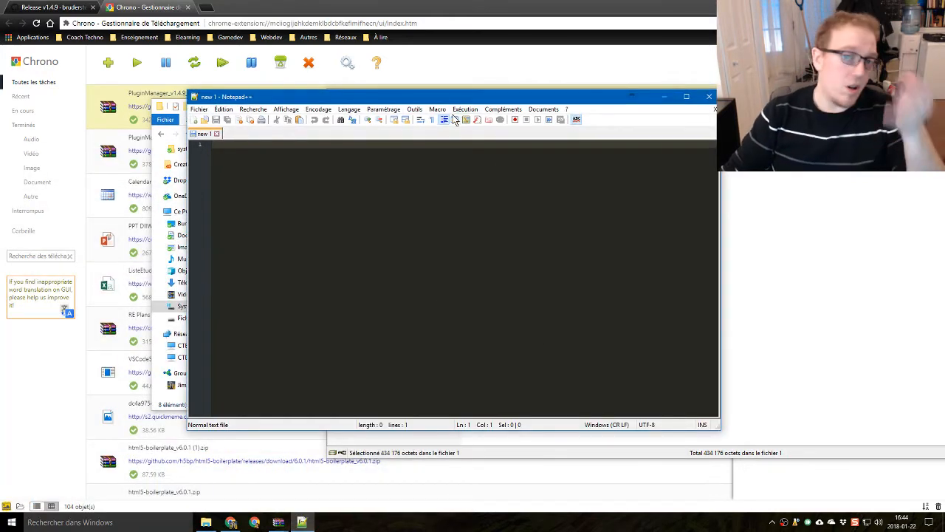
left_click(503, 109)
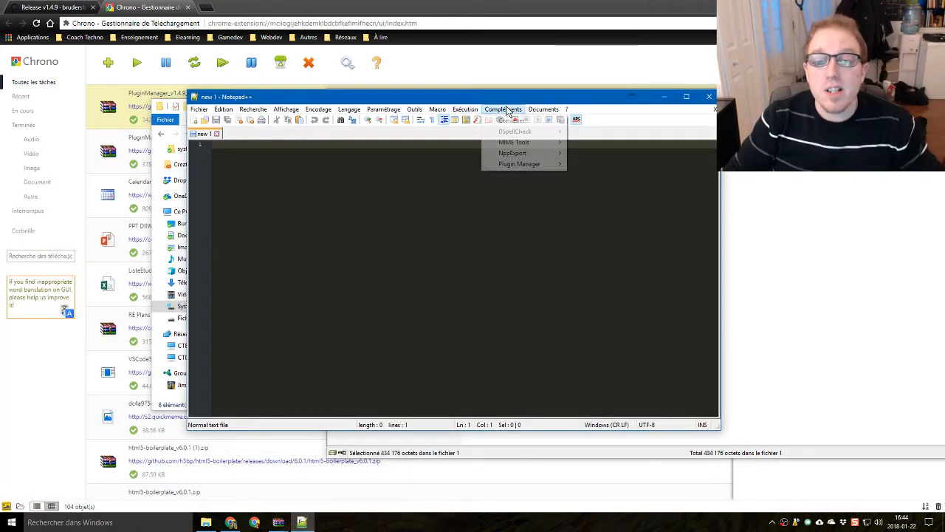
mouse_move(527, 166)
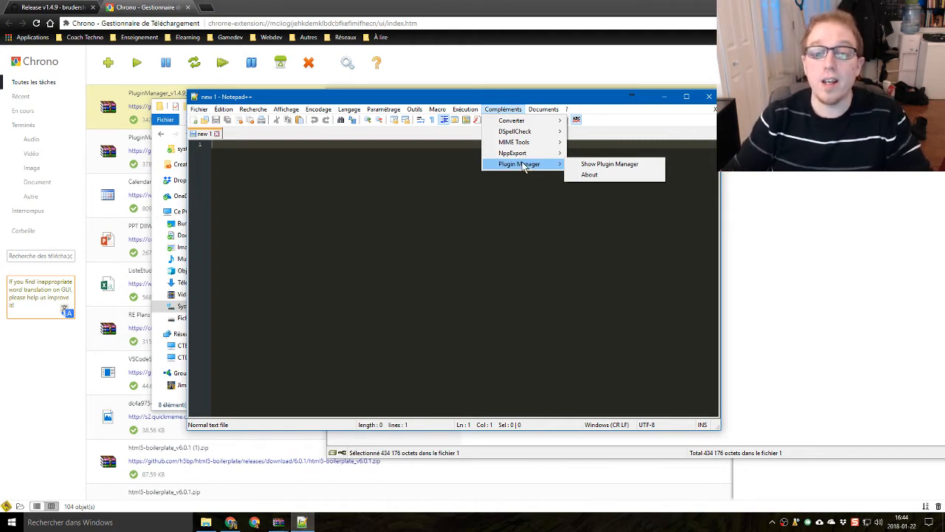
left_click(615, 164)
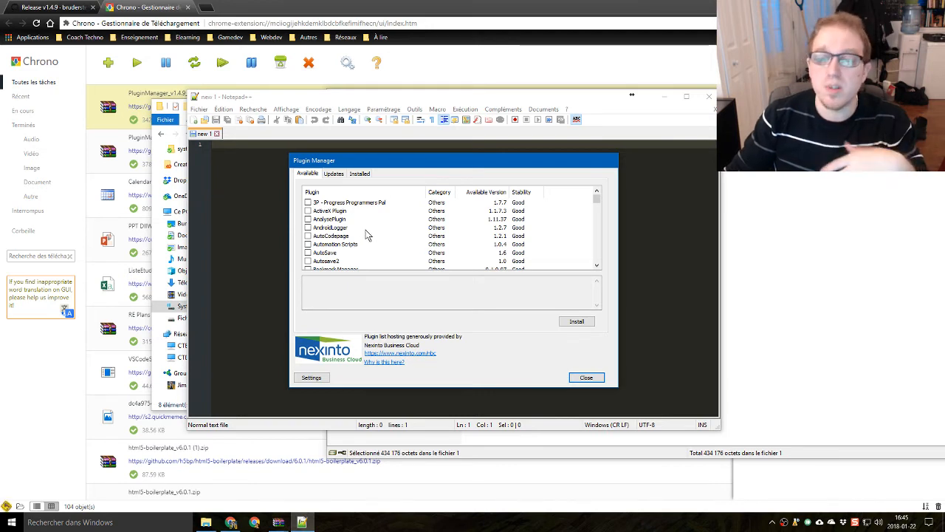
Install the Emmet plugin from the available plugins, accepting the required Python Script plugin and declining the Notepad++ restart
left_click(598, 266)
left_click(598, 266)
left_click(598, 266)
left_click(598, 266)
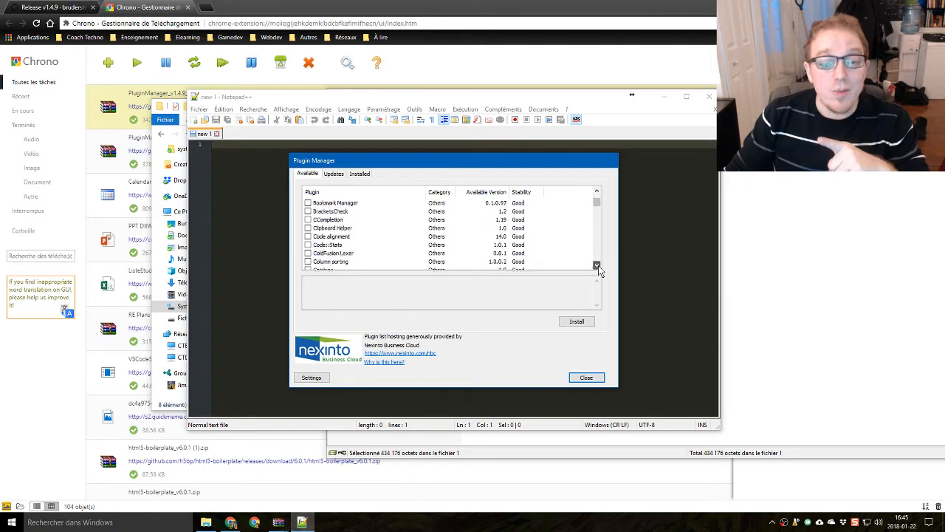
left_click(598, 266)
left_click(598, 266)
left_click(598, 266)
left_click(598, 266)
left_click(598, 266)
left_click(598, 266)
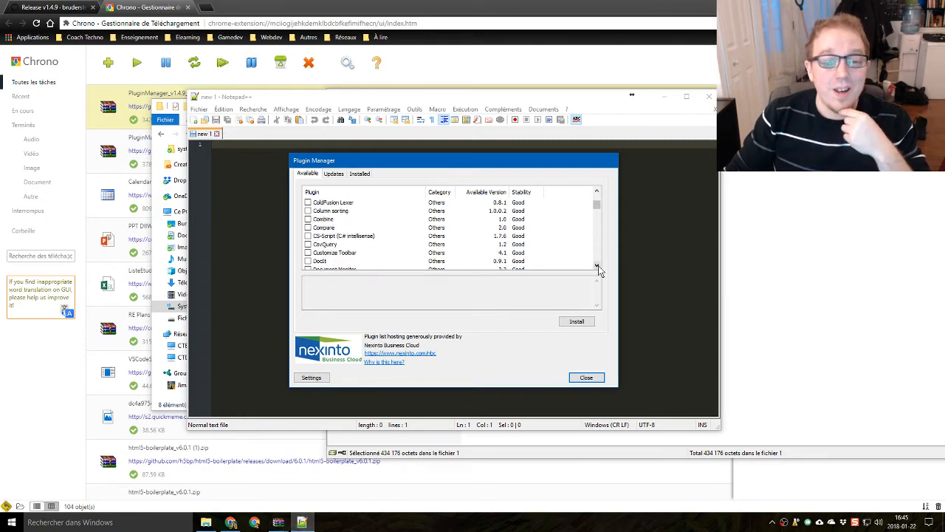
left_click(598, 266)
left_click(598, 266)
left_click(598, 265)
left_click(598, 266)
left_click(599, 266)
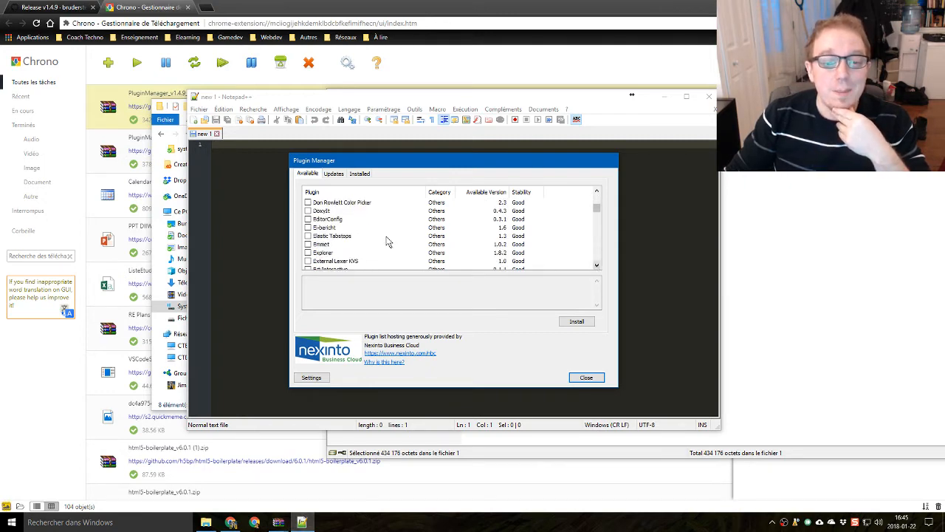
left_click(308, 244)
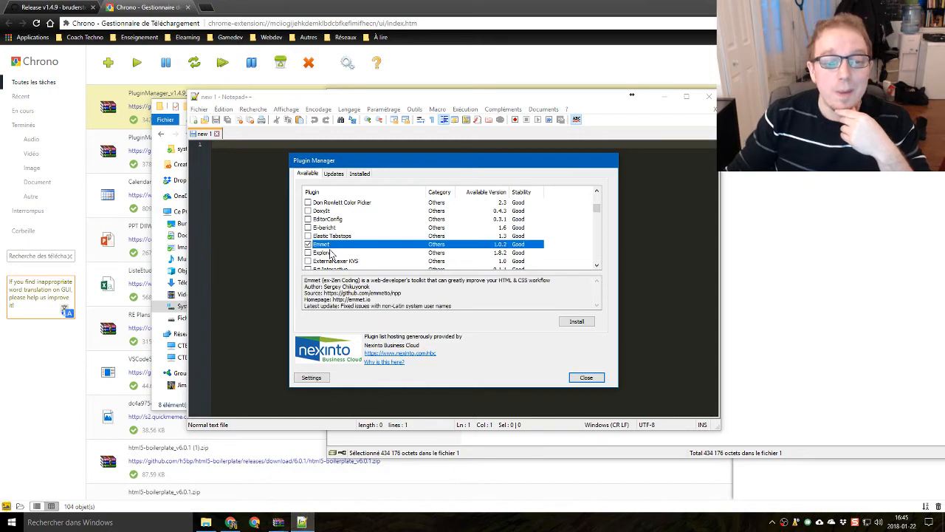
left_click(576, 322)
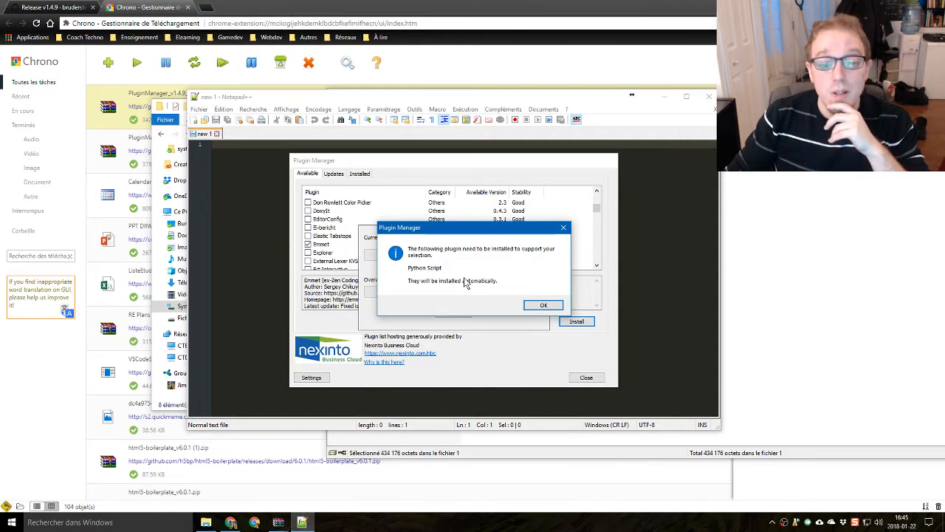
left_click(544, 305)
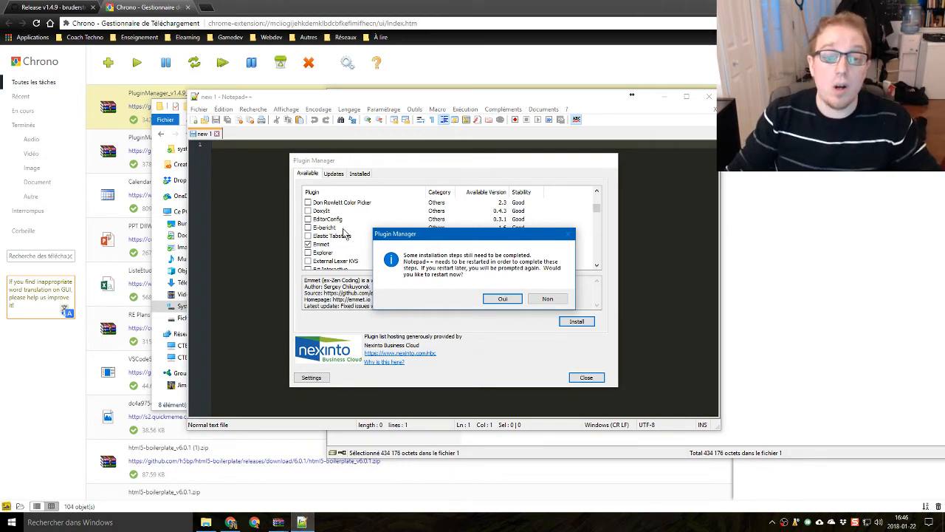
left_click(552, 300)
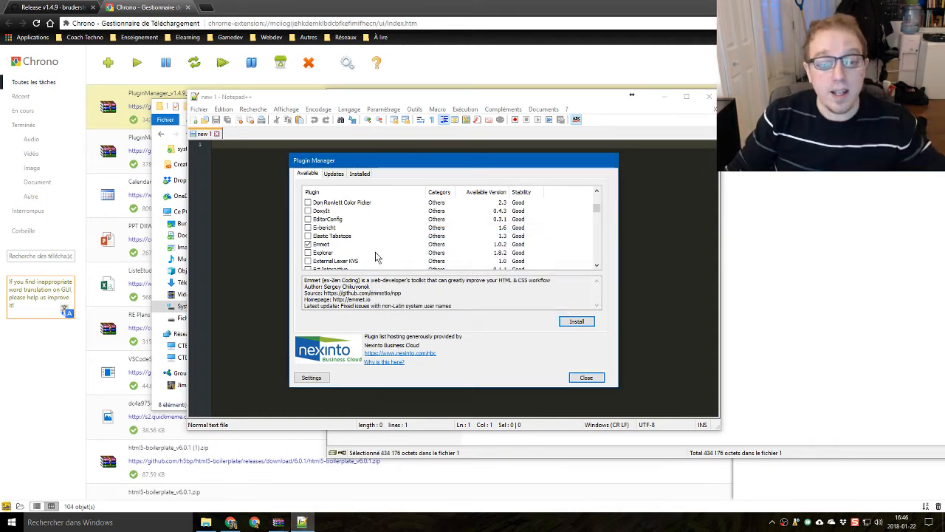
Deselect Emmet, install the Explorer plugin instead and decline the Notepad++ restart
left_click(308, 244)
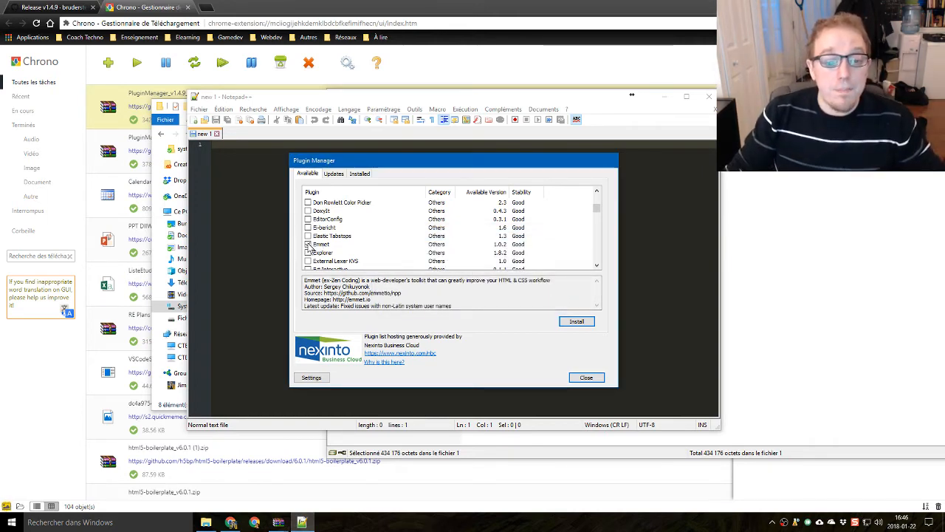
left_click(310, 245)
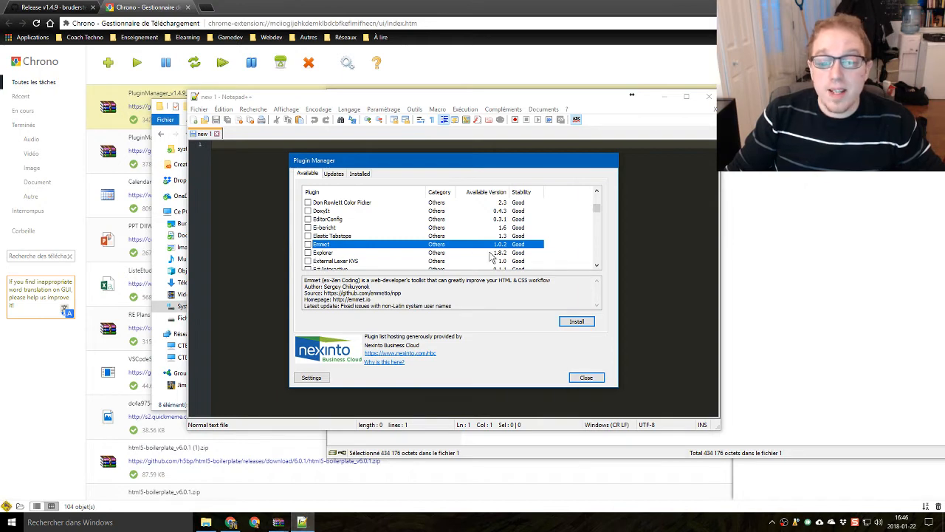
left_click(308, 253)
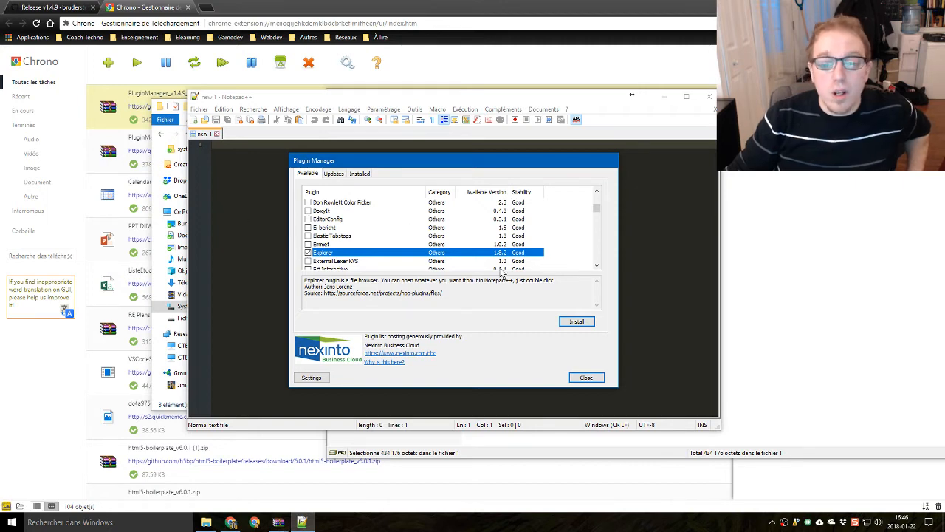
left_click(580, 325)
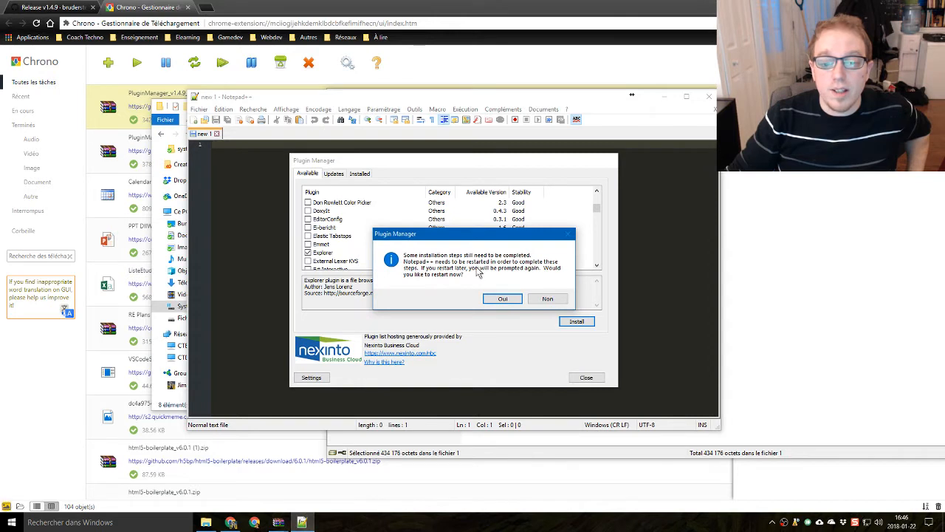
left_click(550, 300)
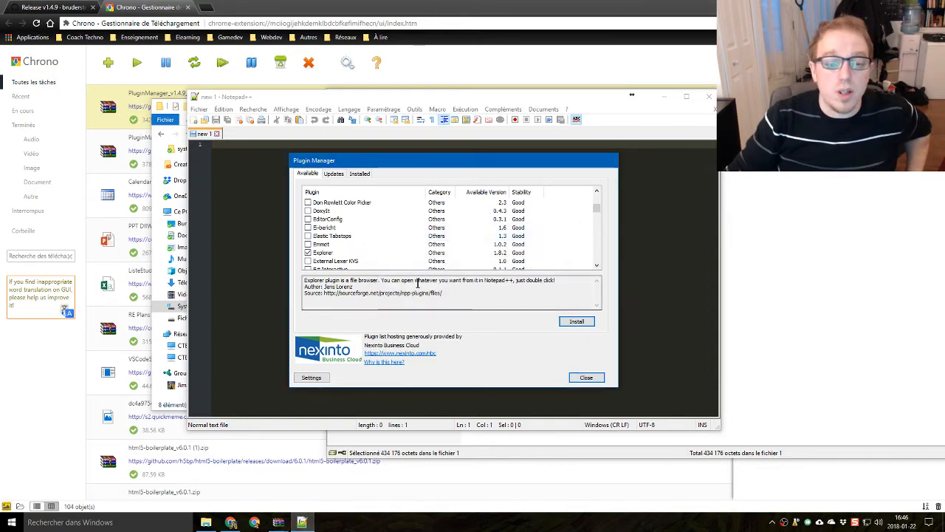
Install the HTML Tag plugin from the available plugins and agree to restart Notepad++
scroll(370, 233, "down", 2)
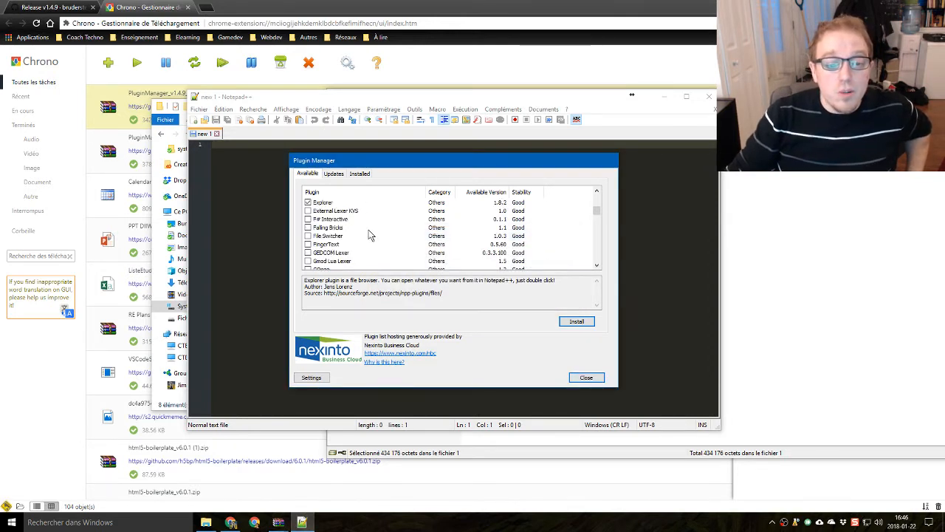
scroll(365, 243, "down", 1)
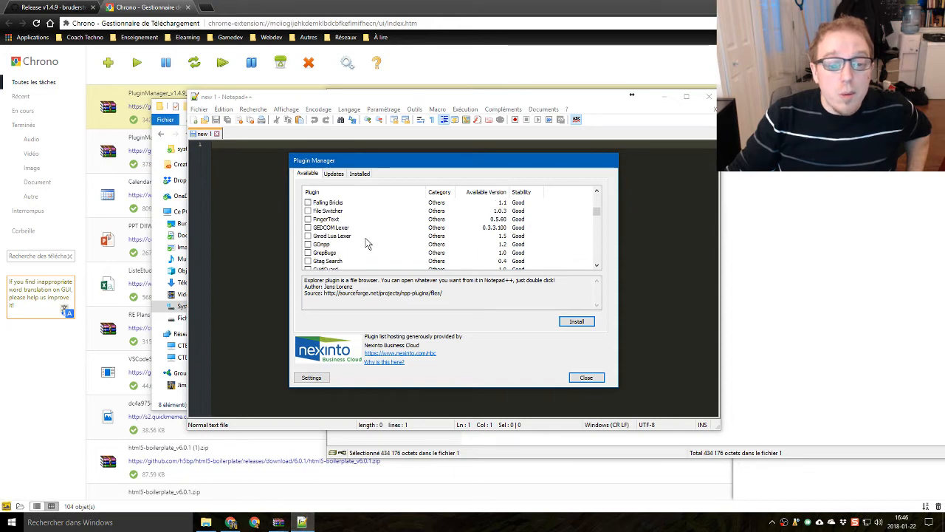
scroll(367, 244, "up", 1)
scroll(366, 237, "down", 3)
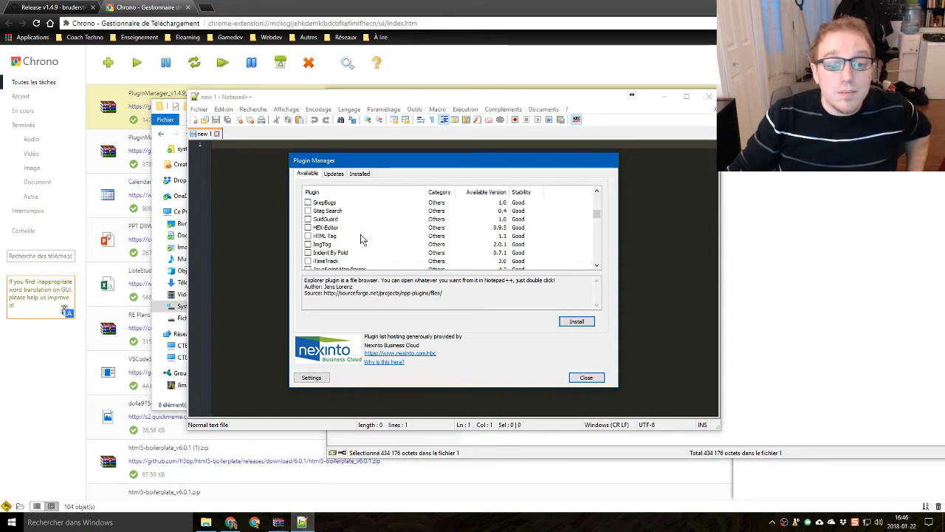
left_click(309, 237)
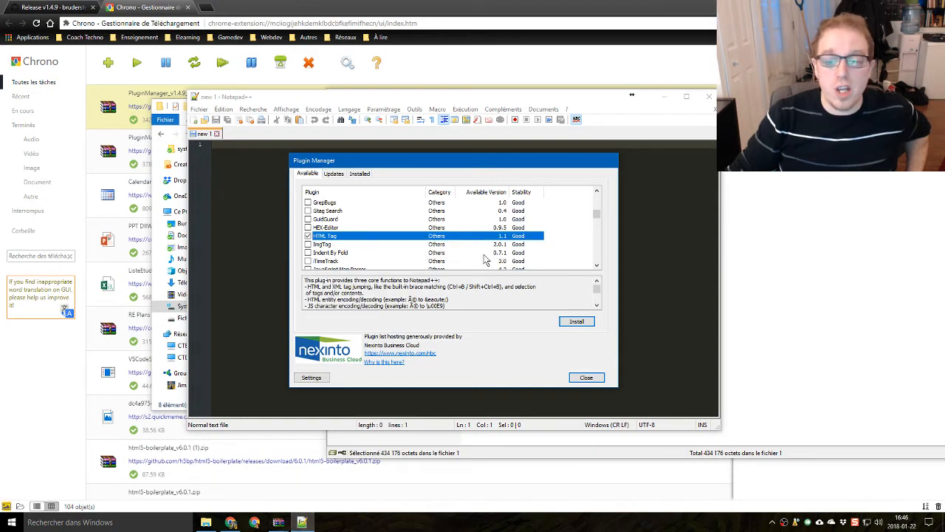
left_click(580, 322)
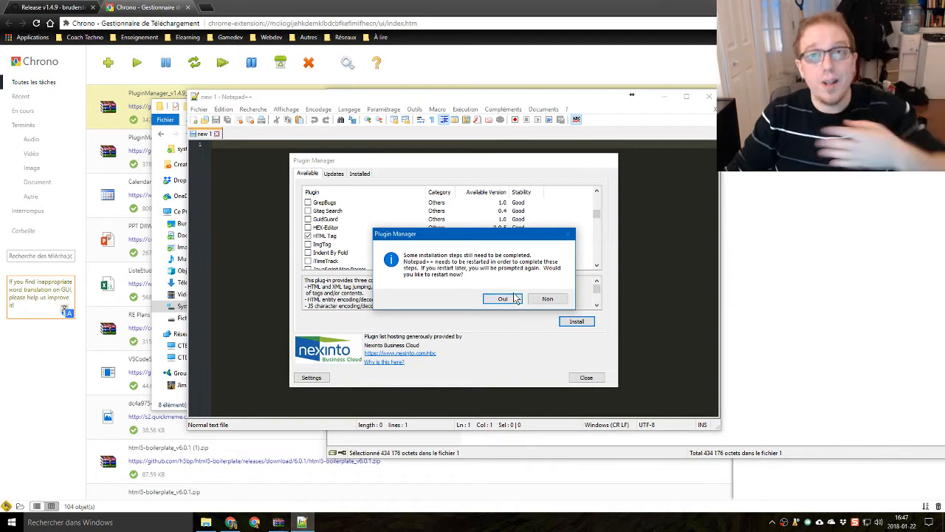
left_click(508, 299)
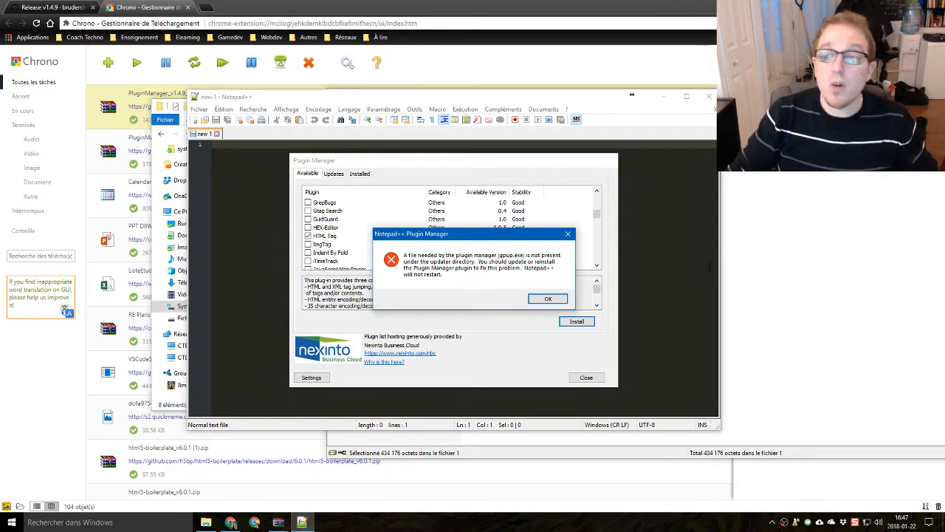
Open the updater folder in the PluginManager_v1.4.9_UNI.zip archive and the Notepad++\updater folder in File Explorer
left_click(763, 303)
double_click(349, 176)
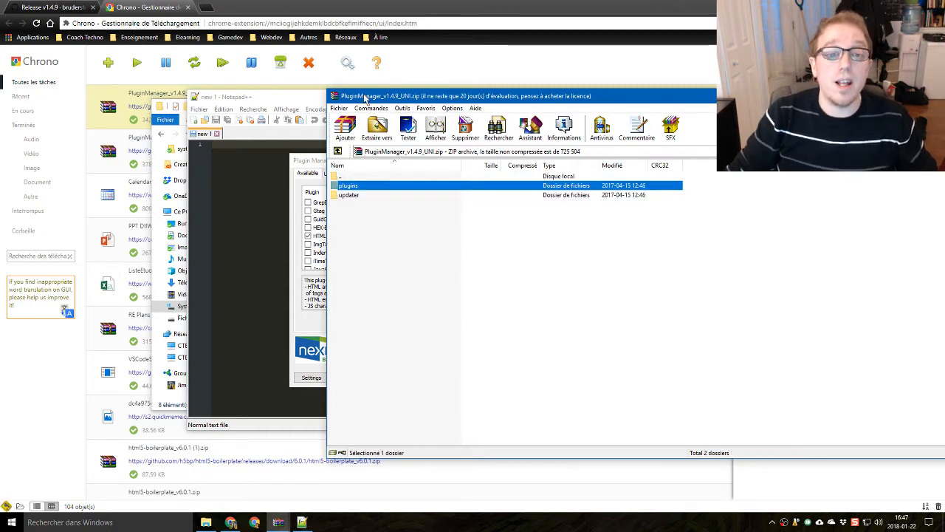
left_click_drag(364, 98, 330, 97)
double_click(320, 195)
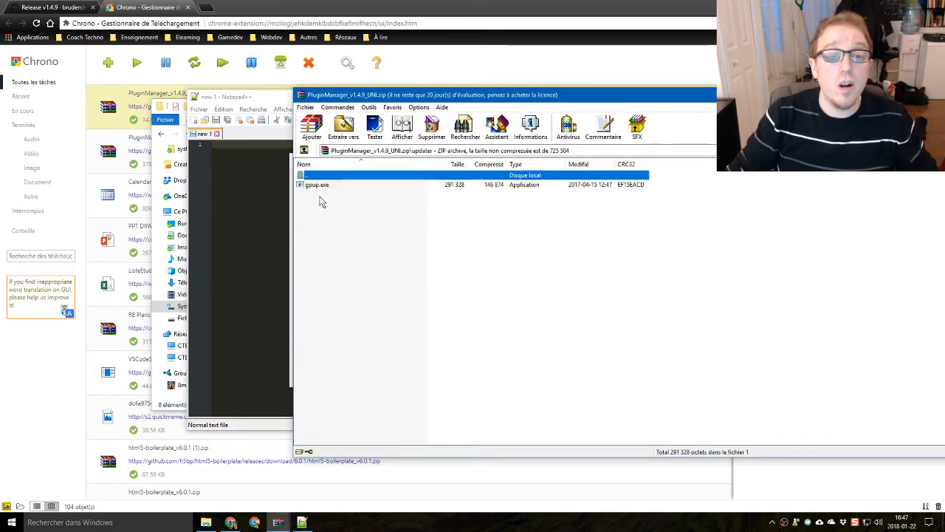
left_click_drag(316, 187, 339, 335)
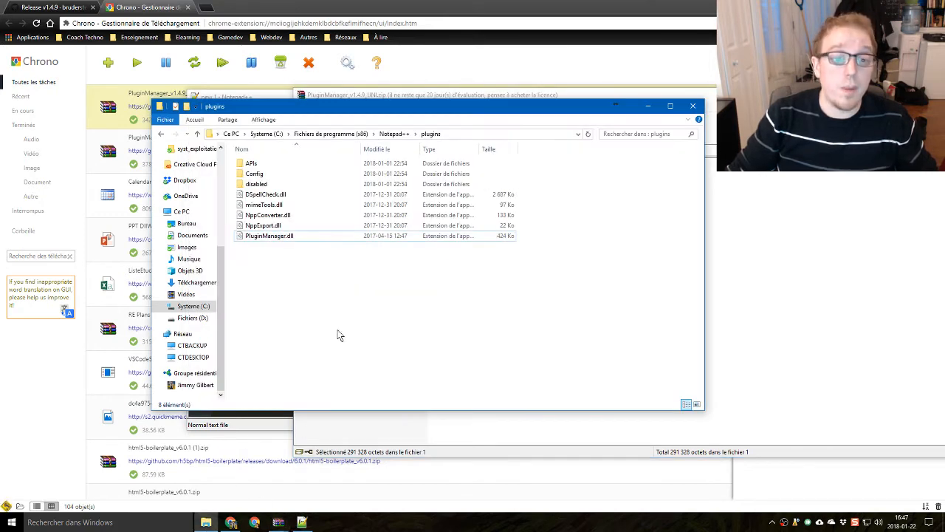
left_click(197, 134)
double_click(266, 185)
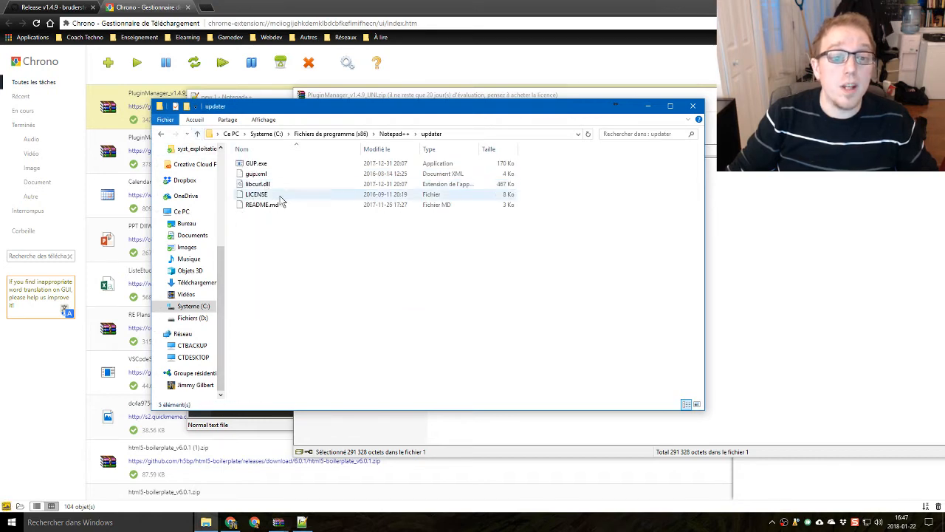
Extract gpup.exe from the archive into the Notepad++ updater folder with administrator rights, and return to Notepad++
left_click(757, 325)
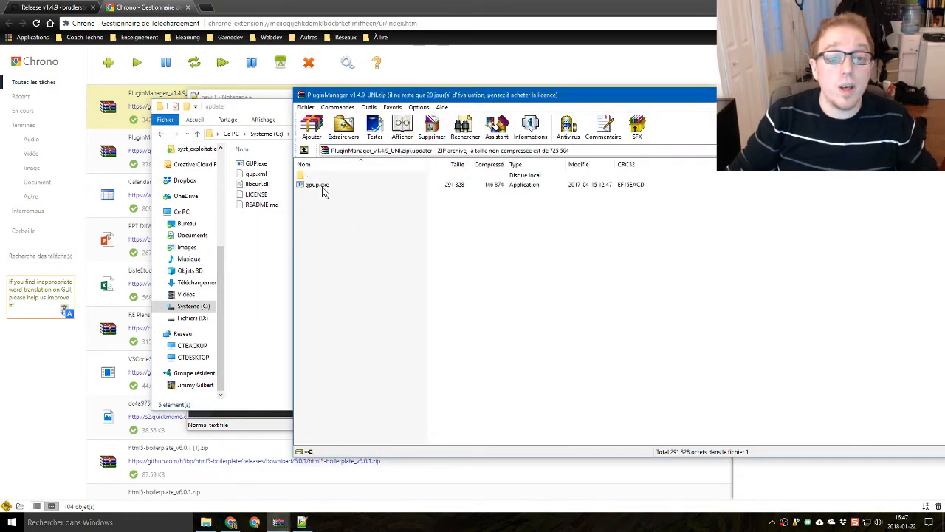
left_click_drag(322, 191, 276, 255)
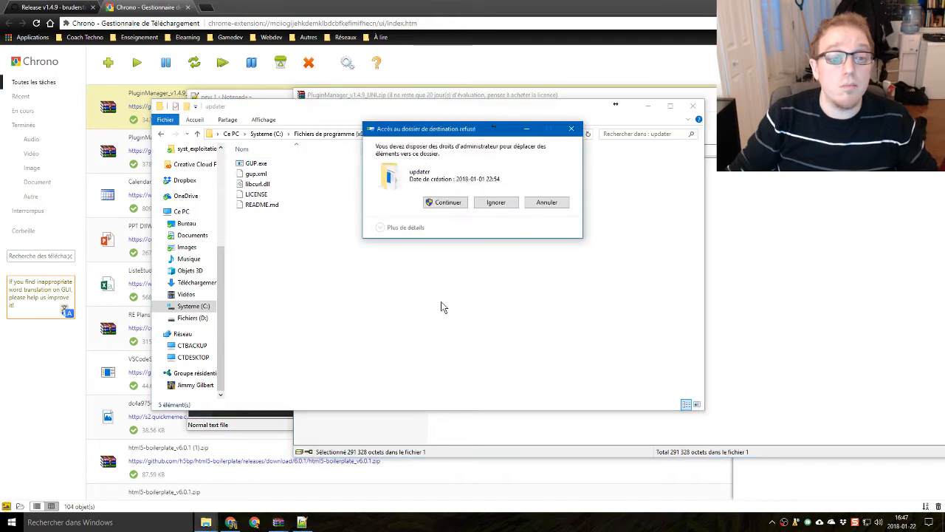
left_click(447, 203)
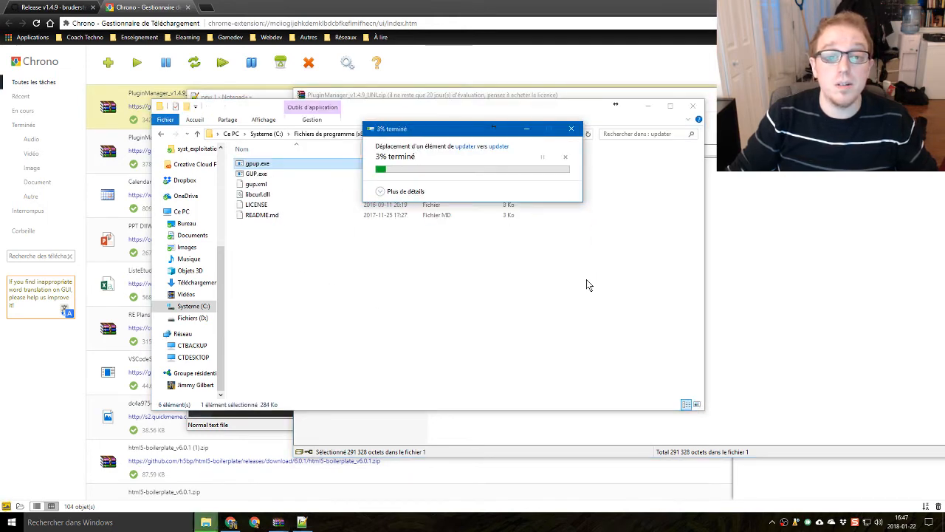
left_click(776, 310)
left_click(247, 426)
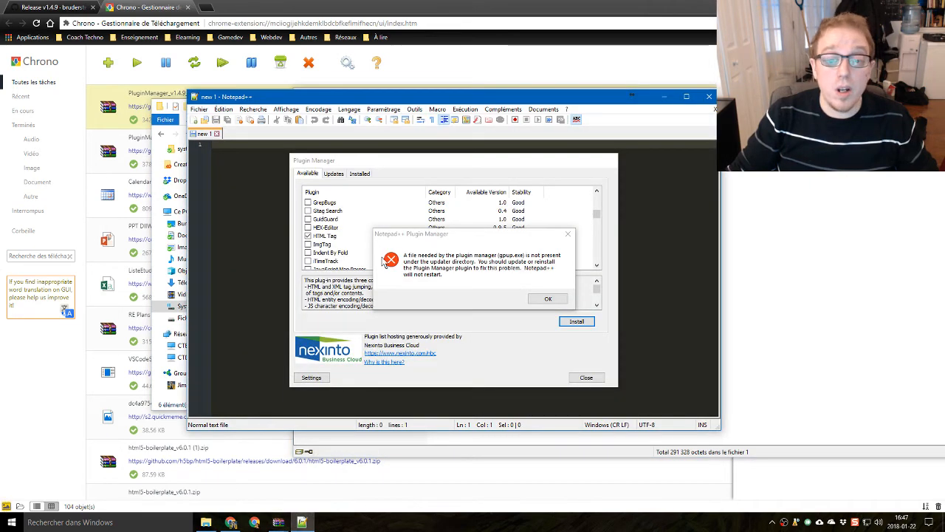
Dismiss the missing updater file error, install the HTML Tag plugin again and agree to restart Notepad++
left_click(548, 299)
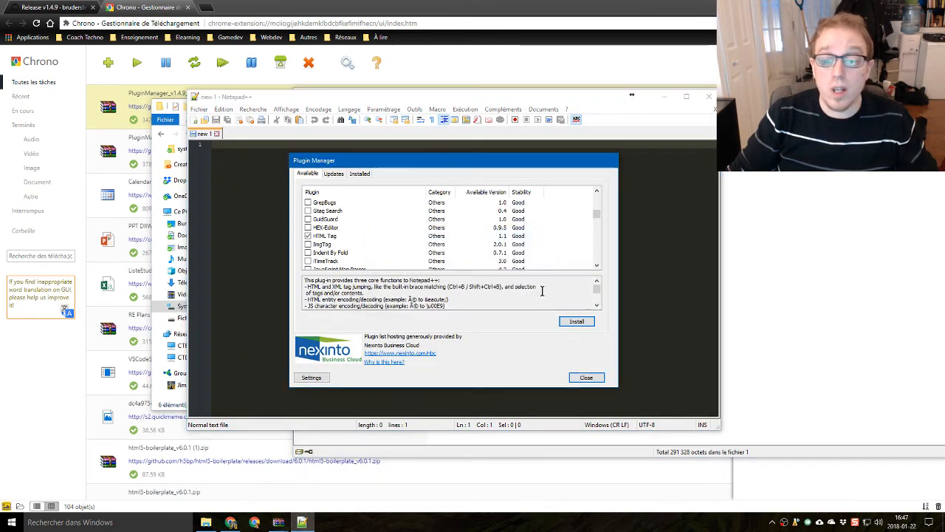
left_click(582, 322)
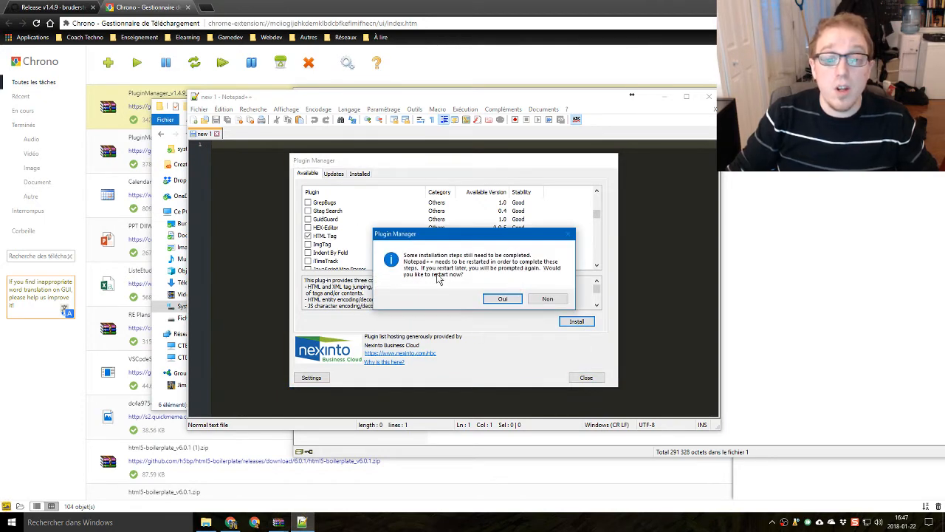
left_click(501, 300)
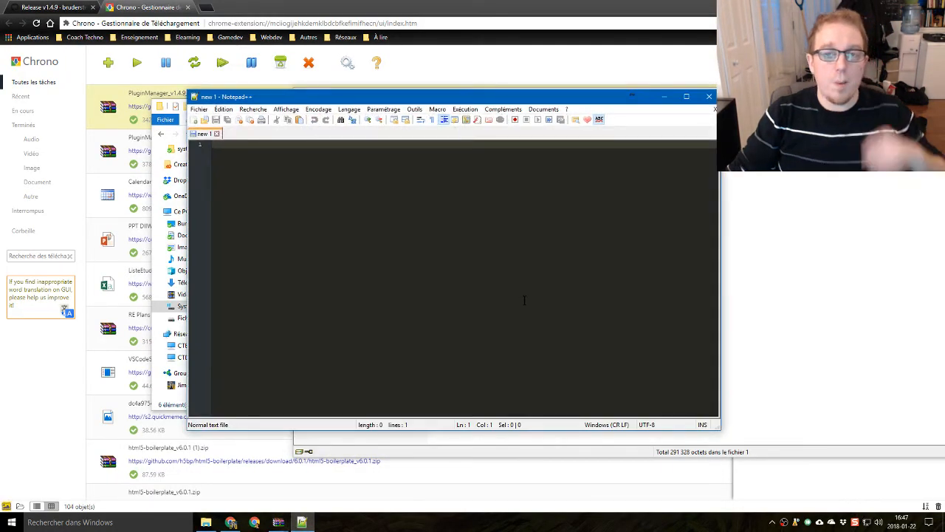
Review the installed plugins, briefly showing the Explorer plugin's panel and viewing the Emmet commands
left_click(502, 109)
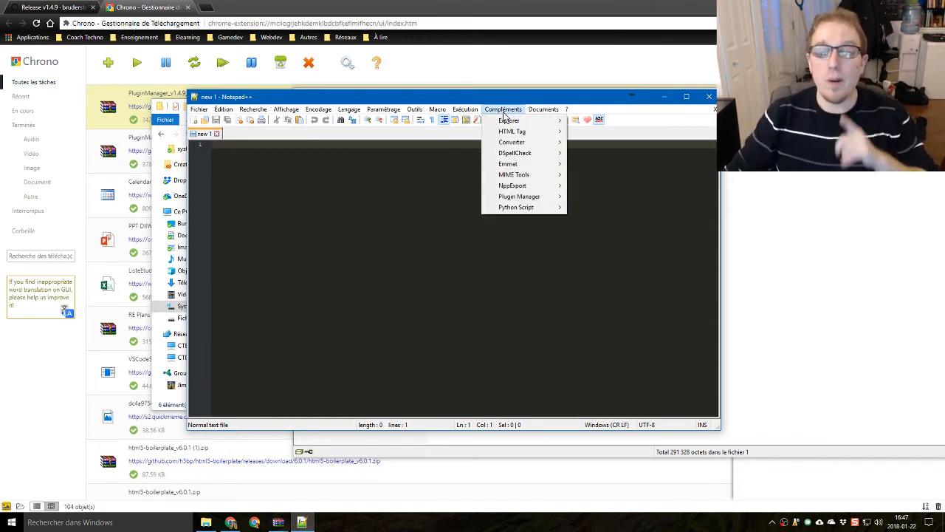
mouse_move(530, 126)
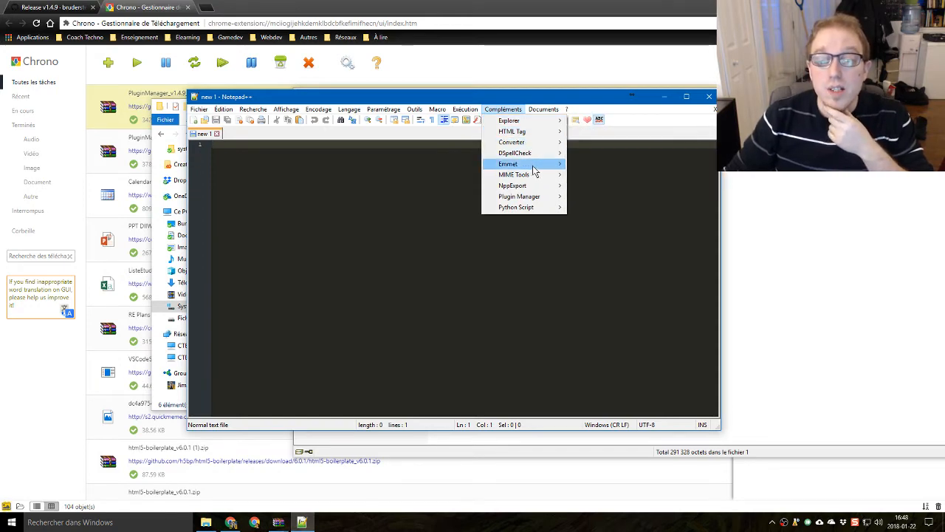
mouse_move(537, 168)
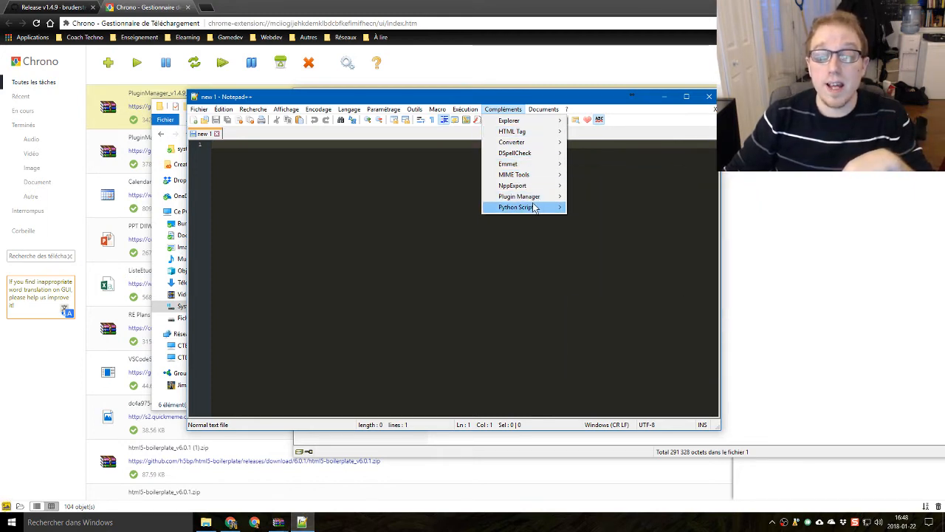
mouse_move(541, 200)
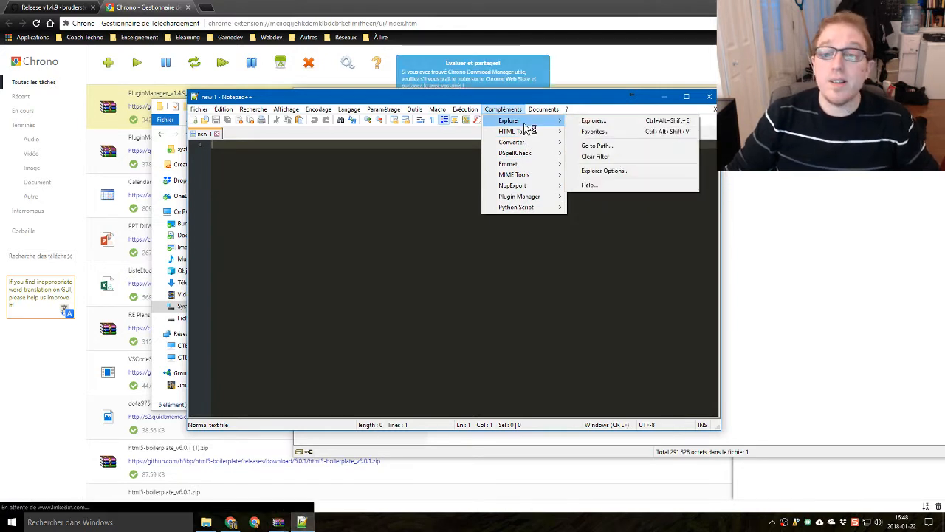
left_click(593, 120)
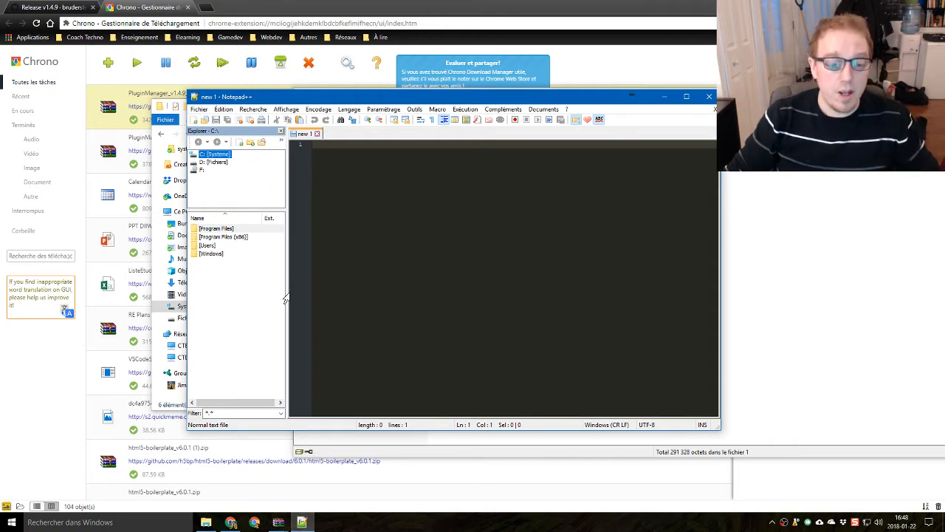
left_click(281, 132)
left_click(513, 110)
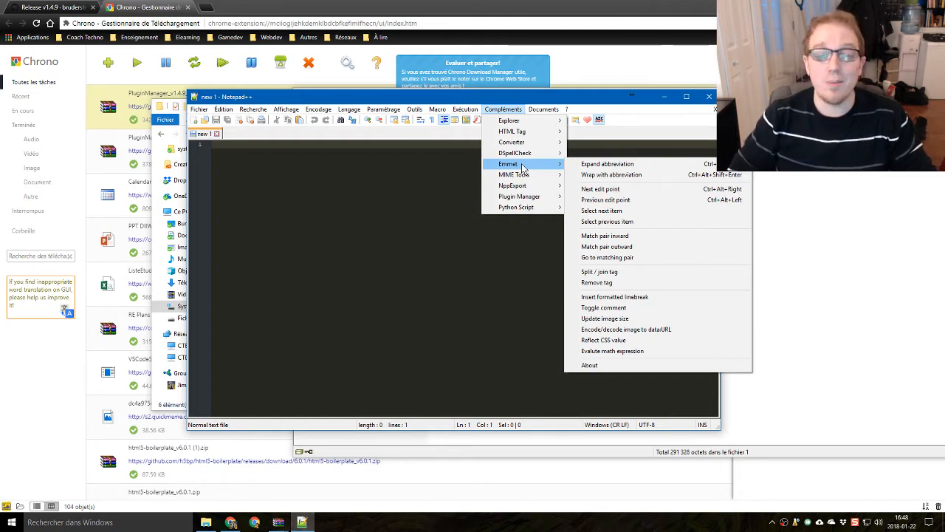
left_click(233, 191)
Check the available updates and the installed plugins in Plugin Manager, and close it
left_click(503, 109)
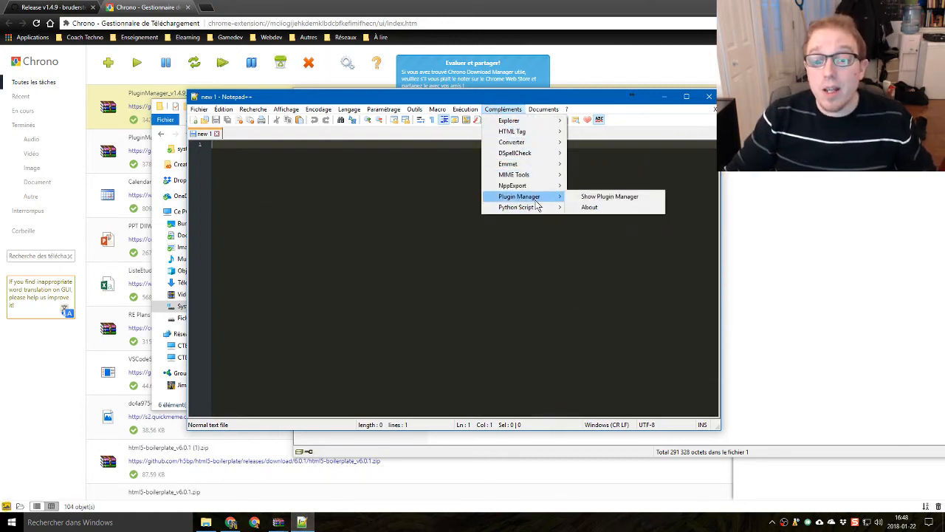
left_click(637, 198)
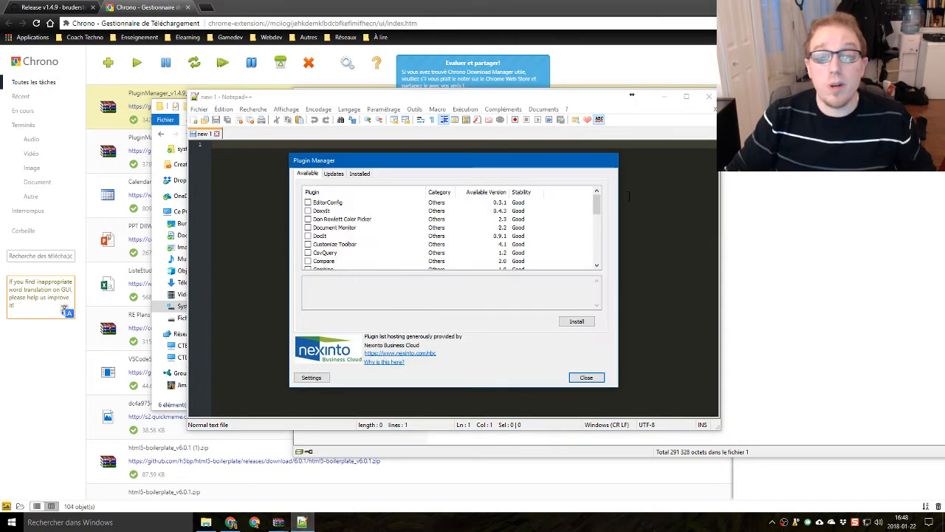
left_click(334, 174)
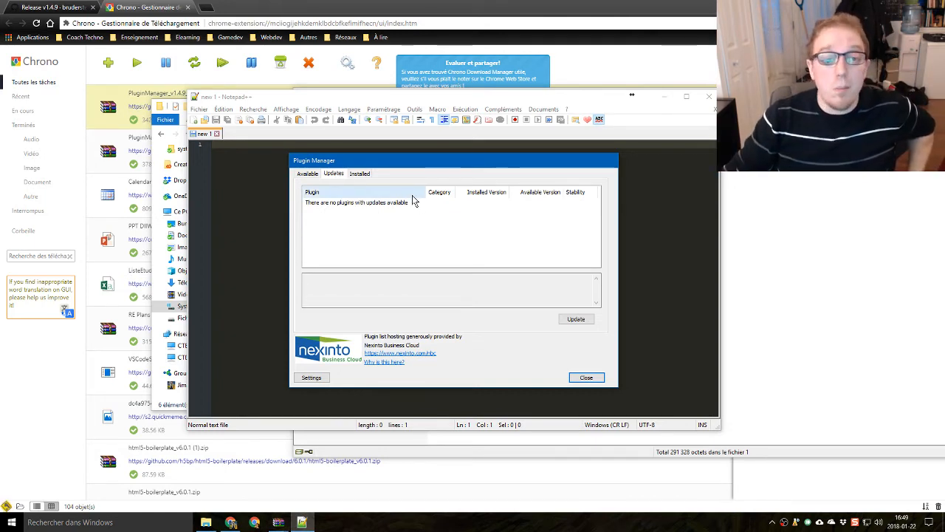
left_click(360, 173)
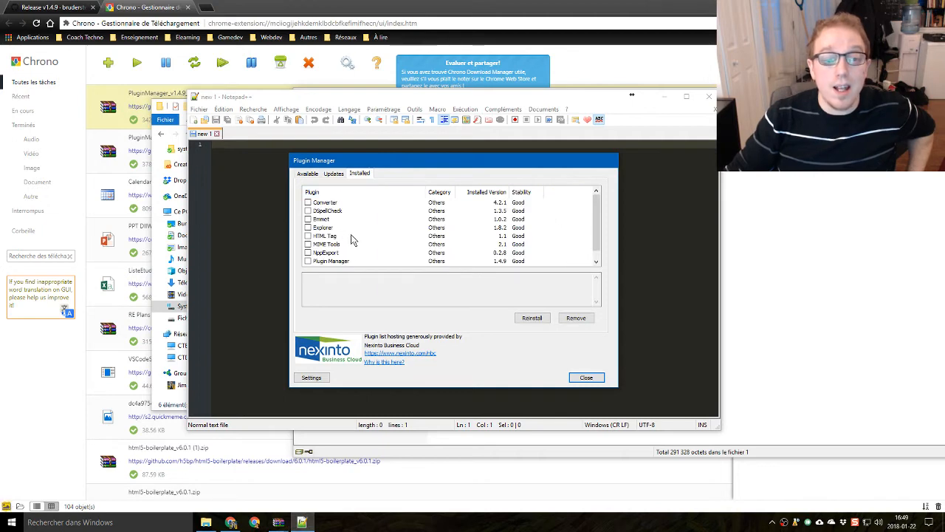
scroll(351, 234, "down", 1)
scroll(365, 267, "up", 1)
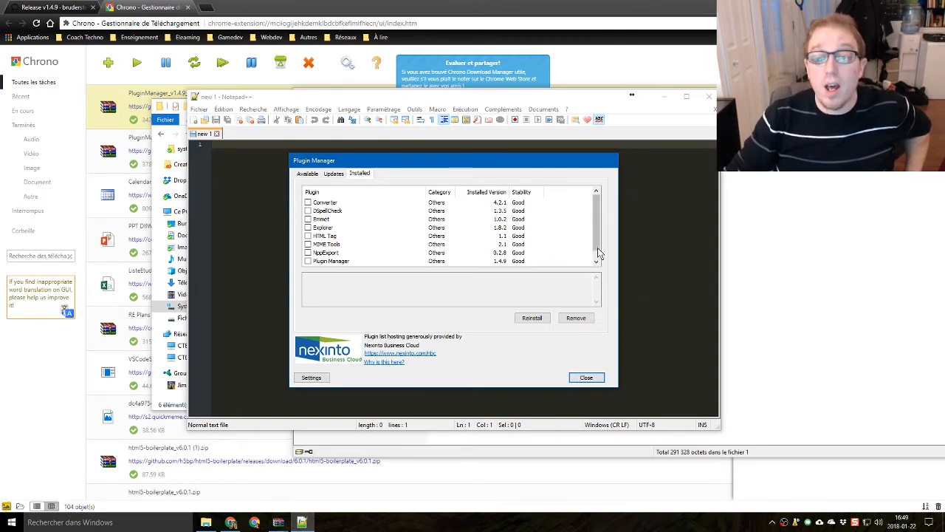
left_click(586, 378)
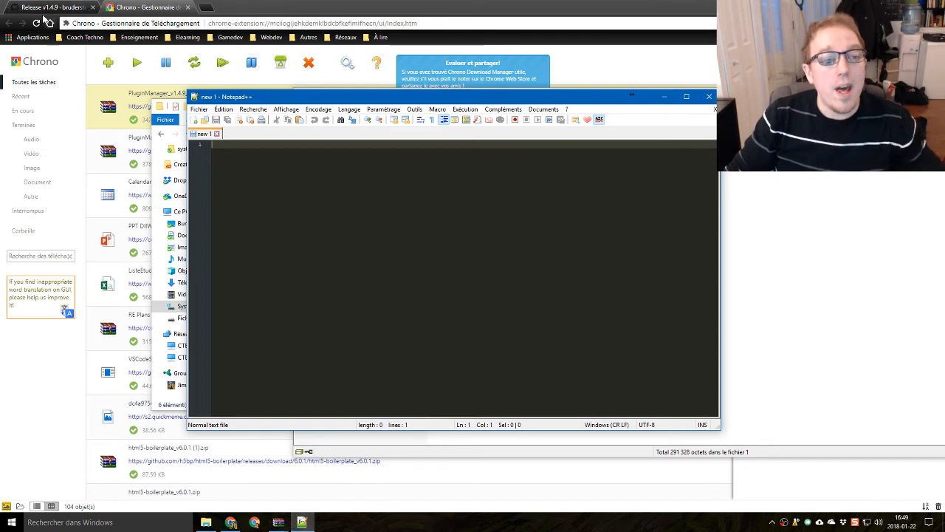
Open the Bureau folder as a workspace in Notepad++
left_click(201, 111)
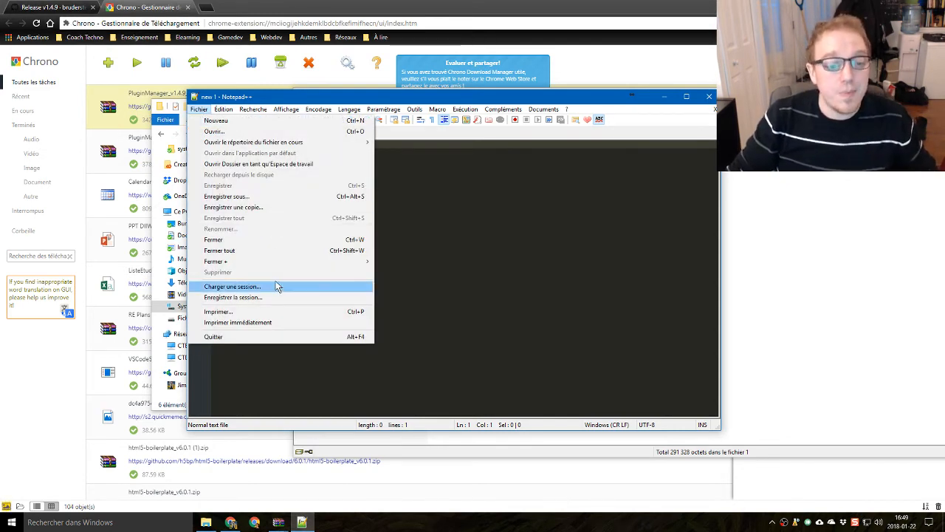
left_click(321, 169)
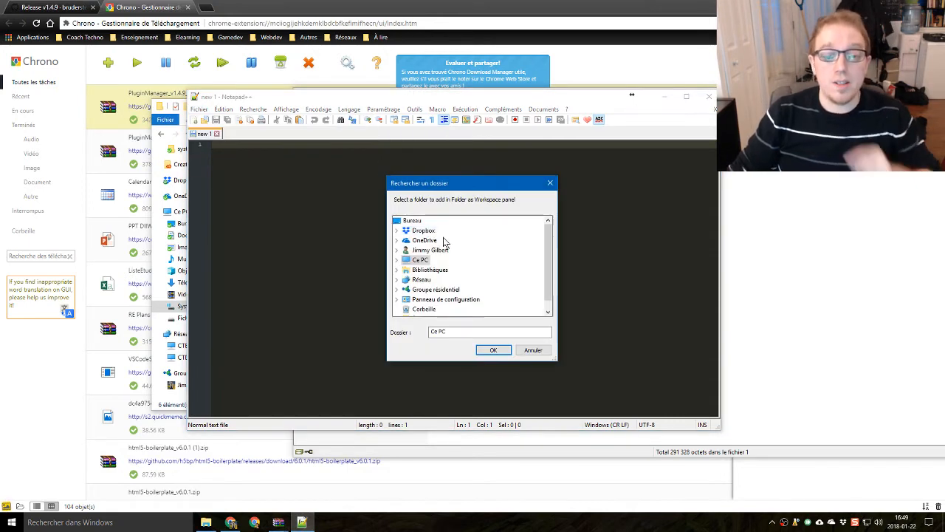
left_click(410, 221)
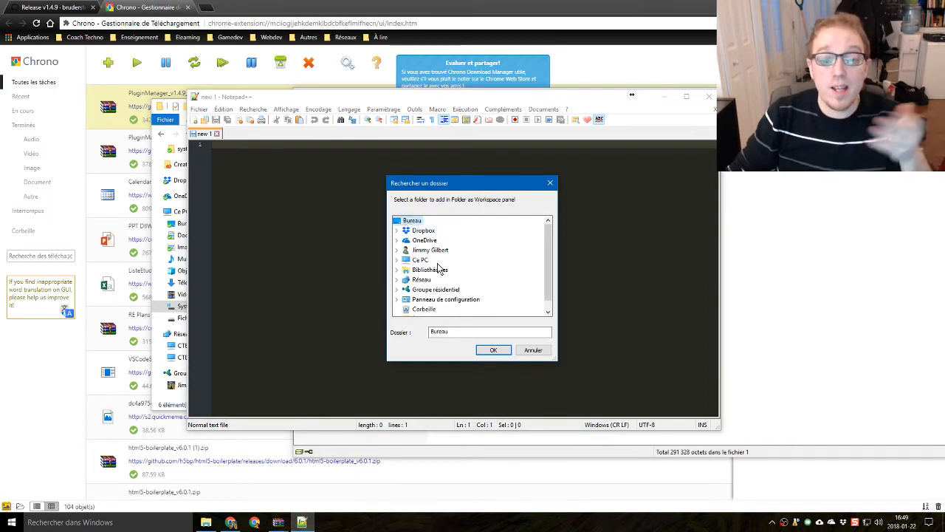
left_click(491, 351)
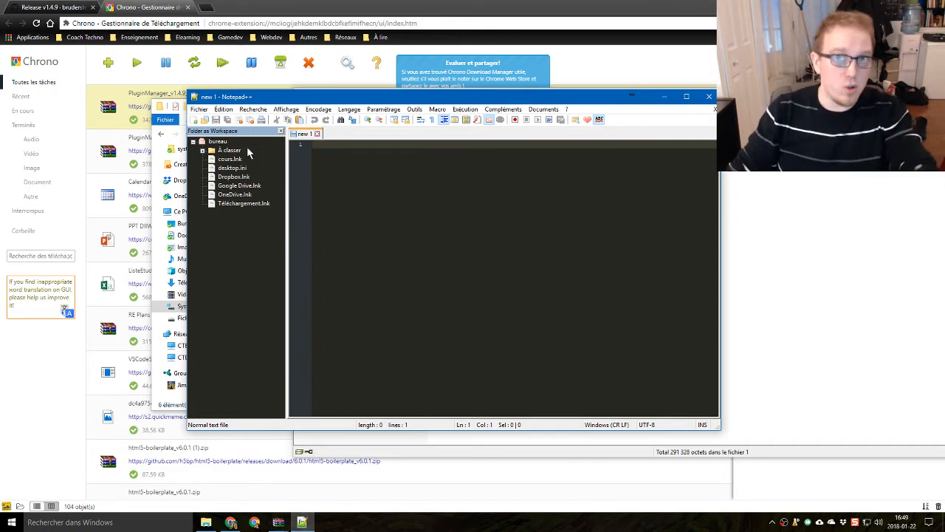
left_click(510, 111)
left_click(245, 227)
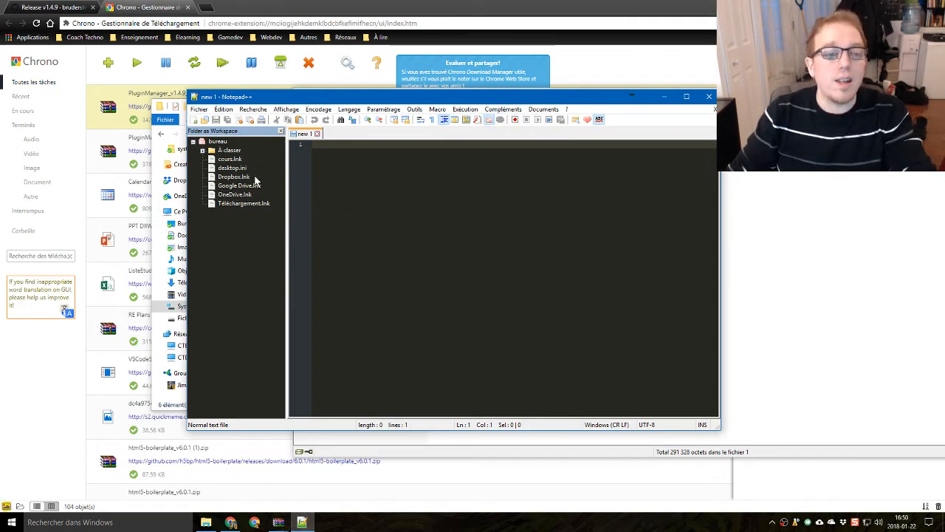
Close the File Explorer updater window, Notepad++ and the PluginManager_v1.4.9_UNI.zip archive window
left_click(206, 522)
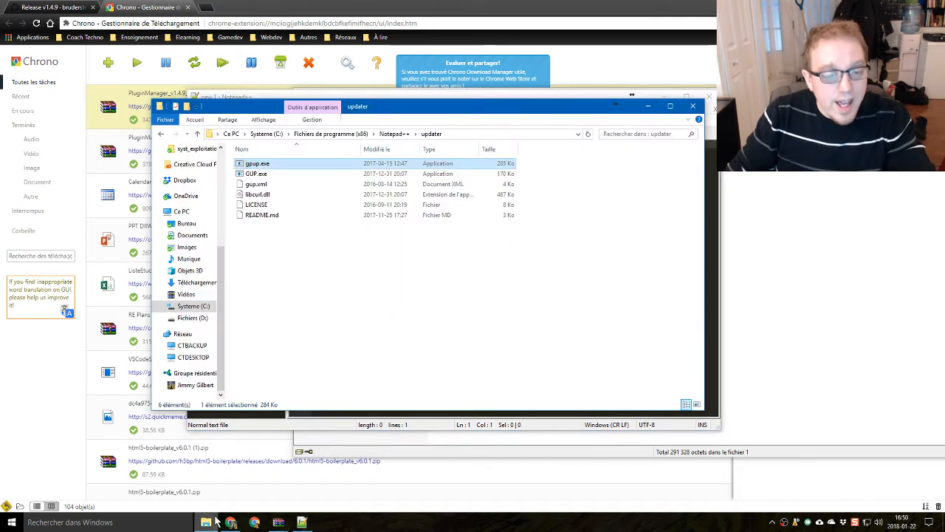
left_click(399, 352)
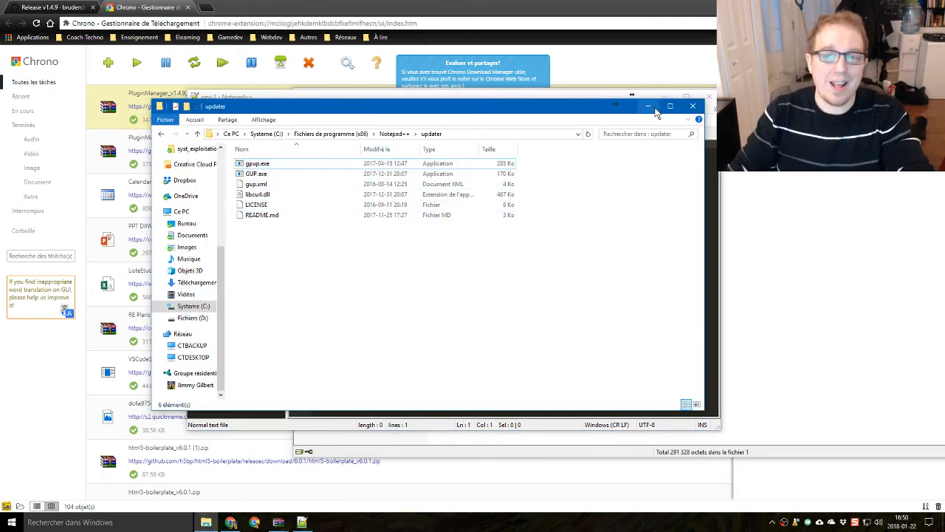
left_click(694, 107)
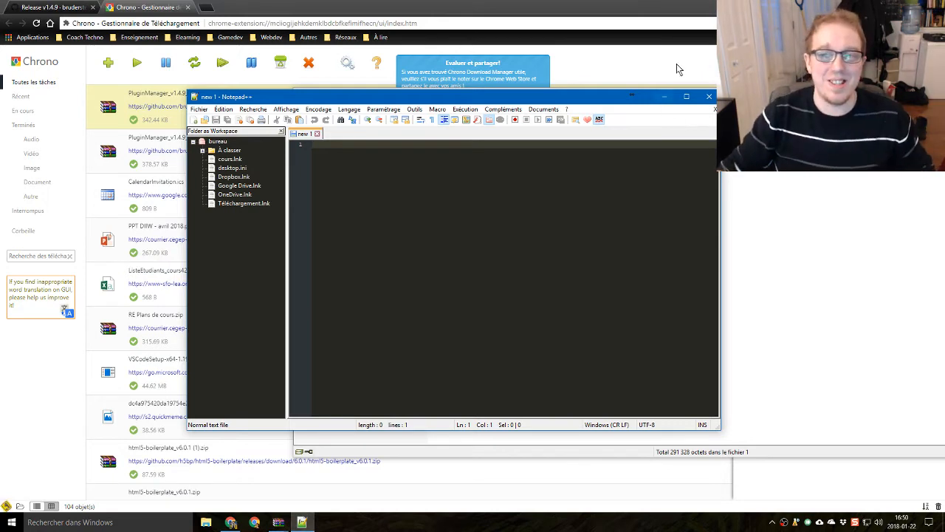
left_click(709, 97)
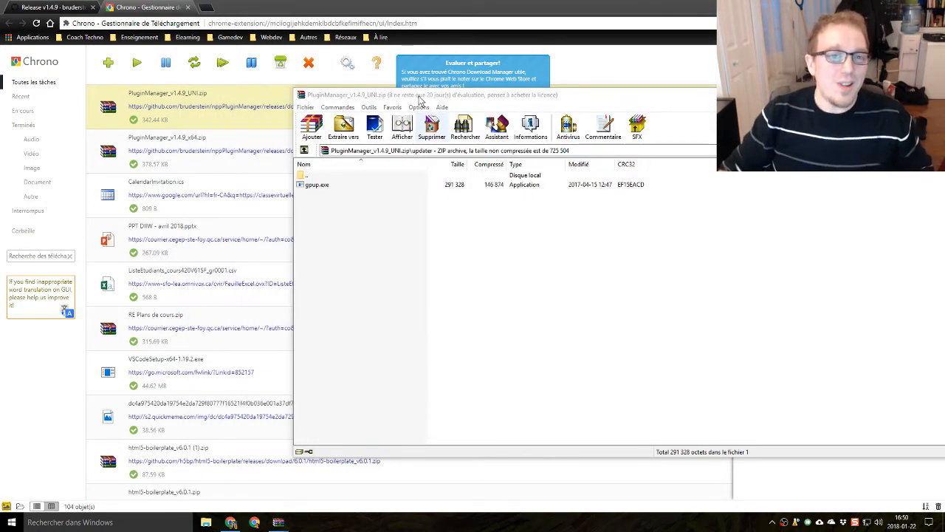
double_click(300, 94)
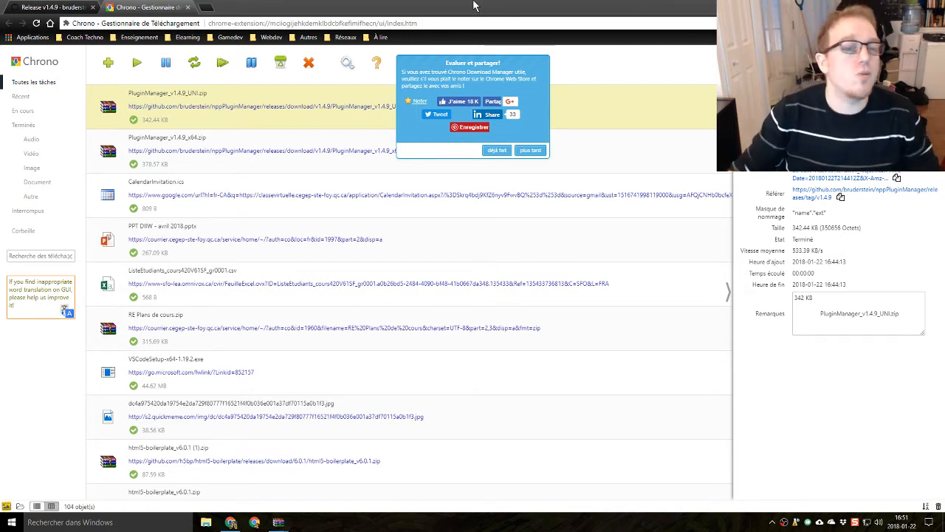
Search Google for "wap server" in the browser and open the WampServer website from the results
left_click(281, 23)
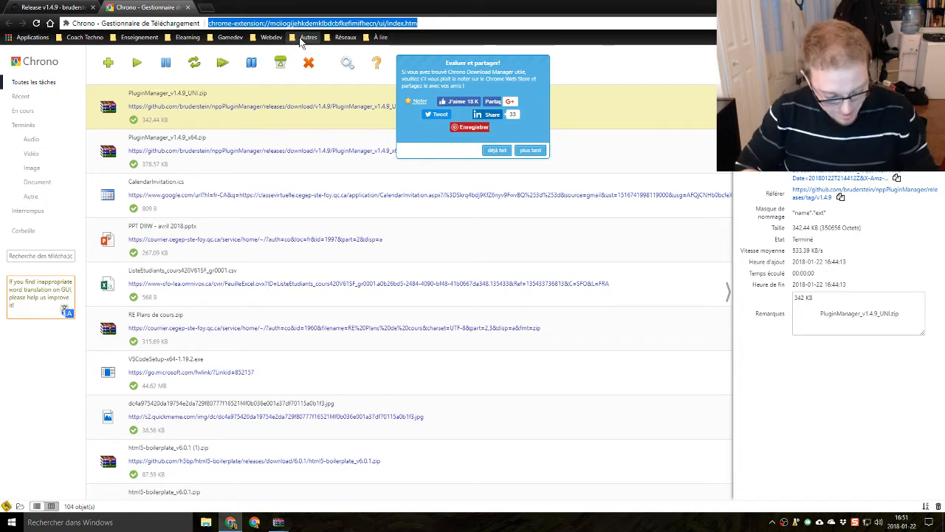
type("wap server")
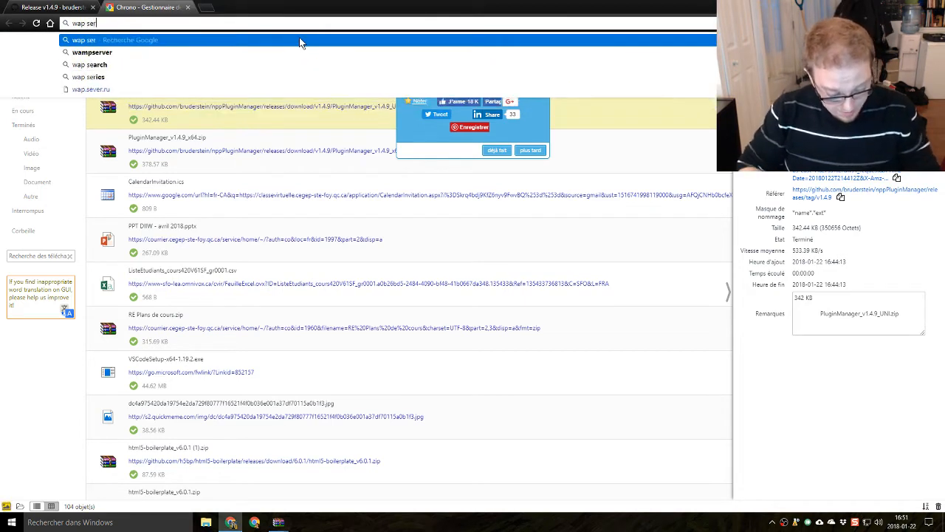
key("Return")
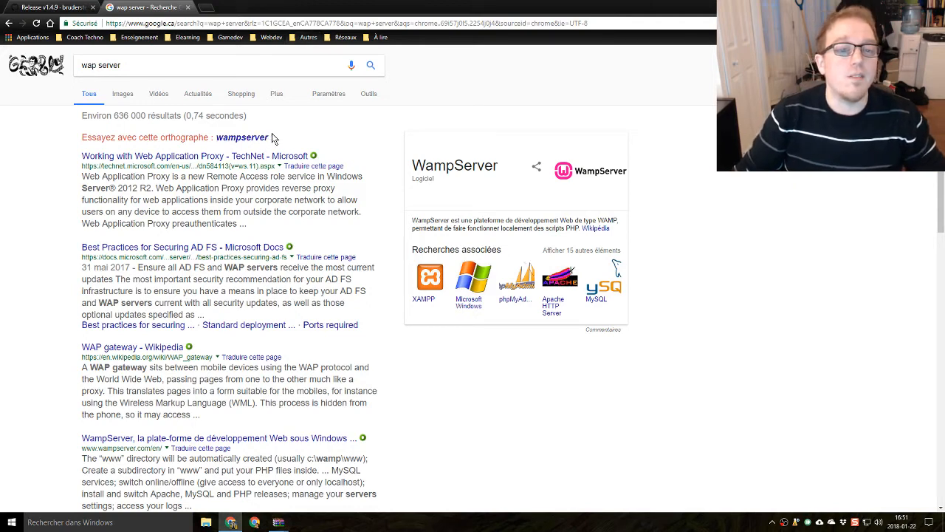
left_click(199, 158)
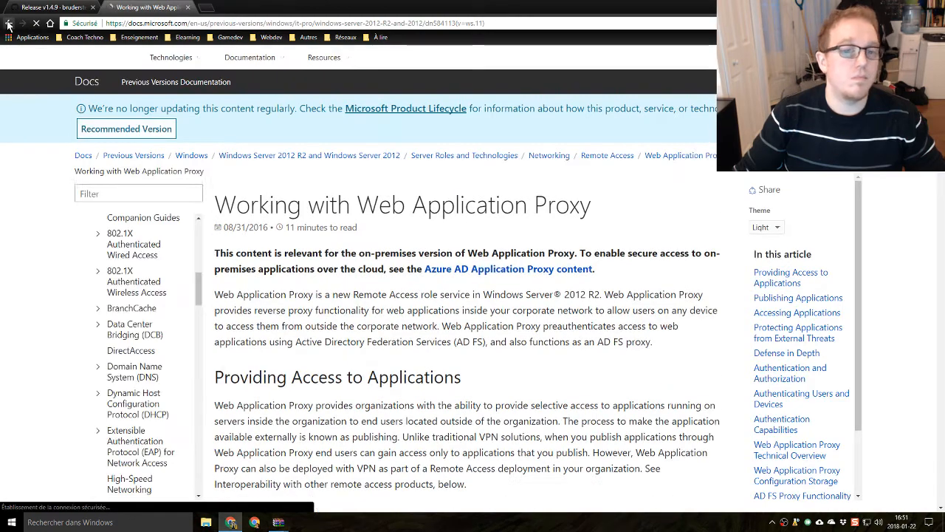
left_click(10, 22)
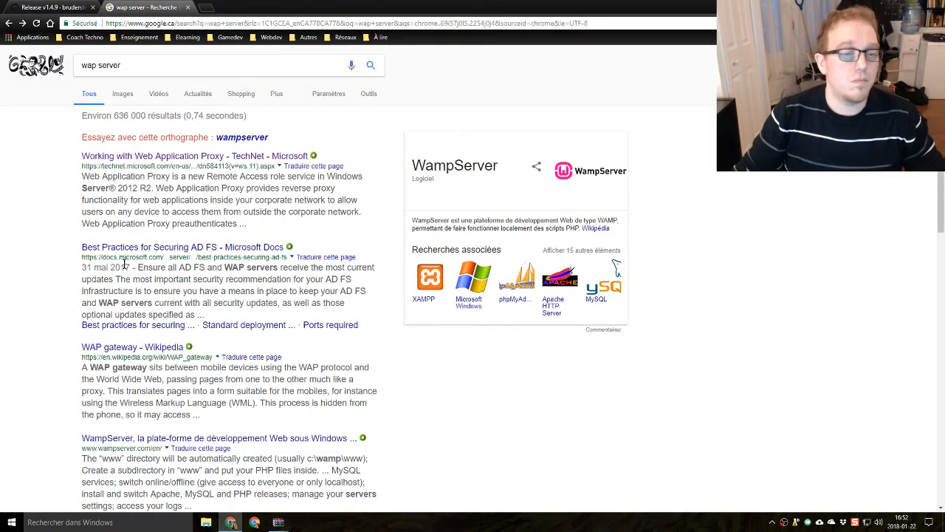
scroll(124, 266, "down", 1)
scroll(125, 264, "down", 1)
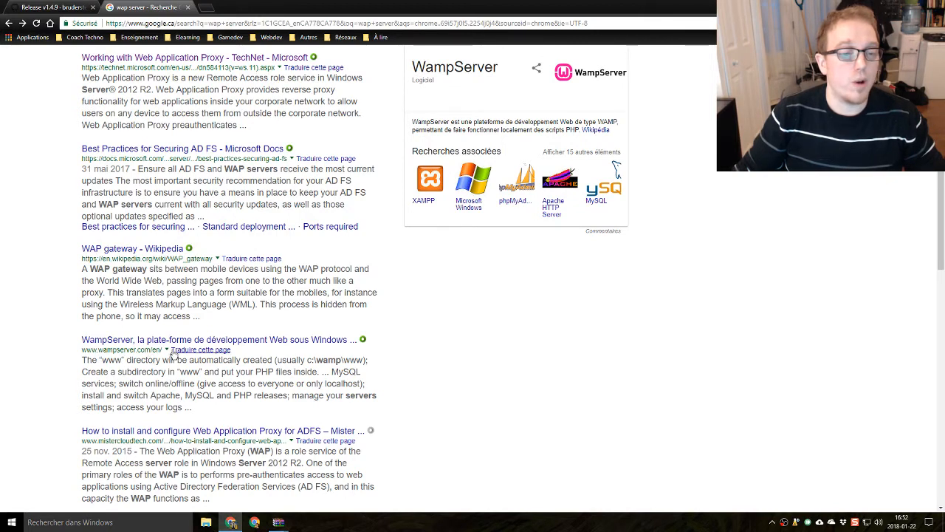
left_click(124, 342)
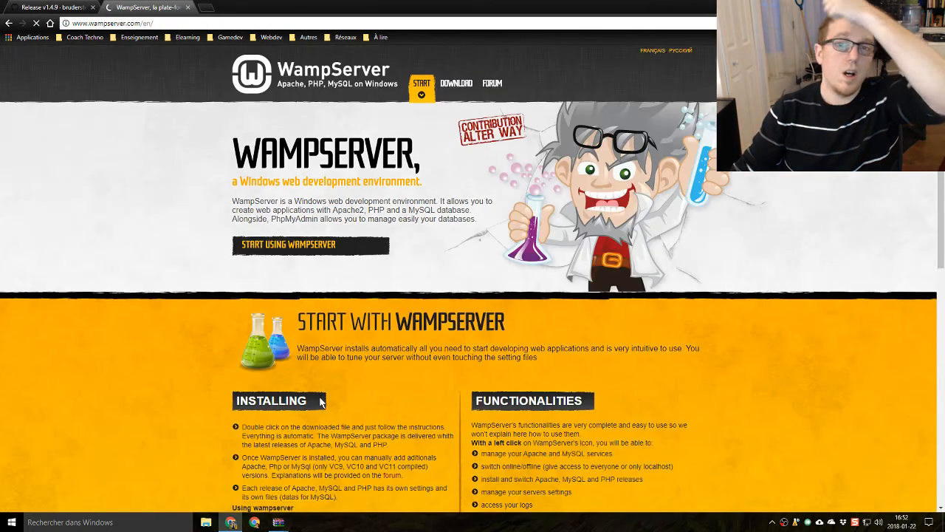
Switch the WampServer website to French and look over its introduction and installation sections
left_click(656, 51)
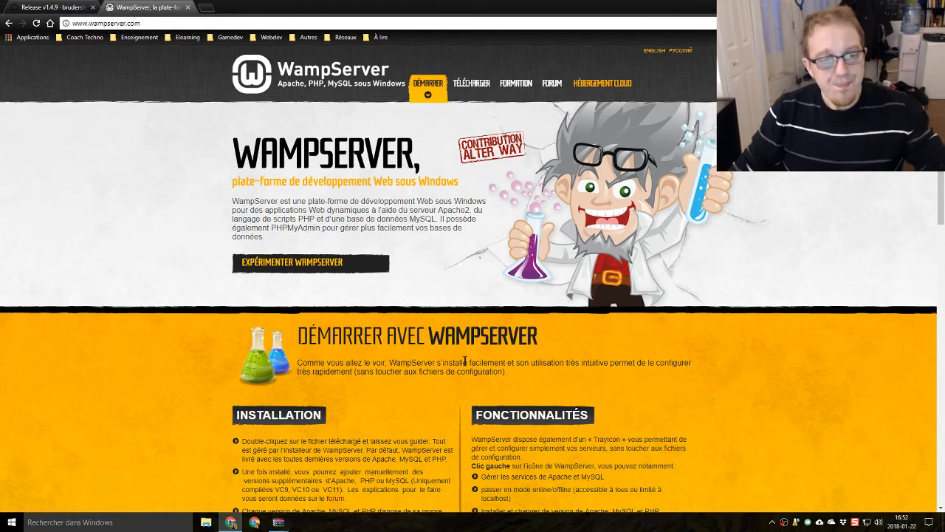
scroll(466, 362, "down", 2)
scroll(464, 363, "up", 2)
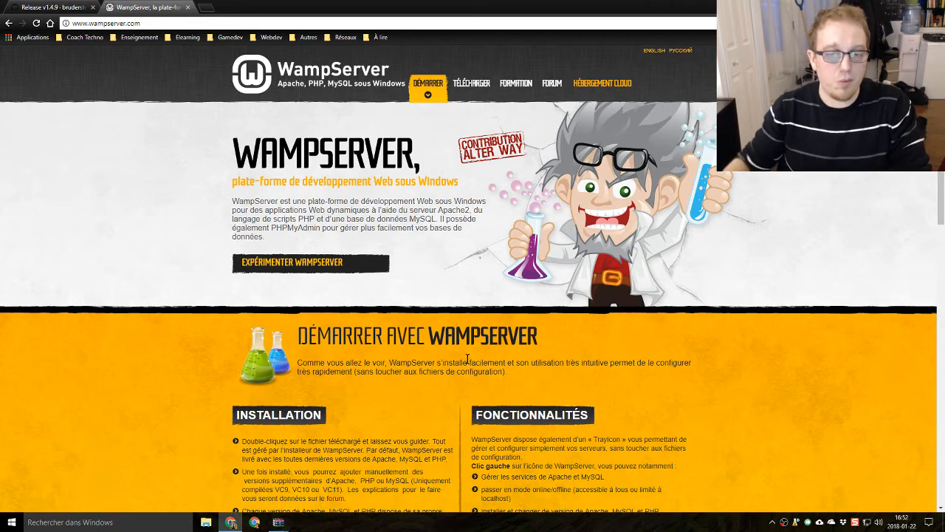
scroll(330, 346, "down", 1)
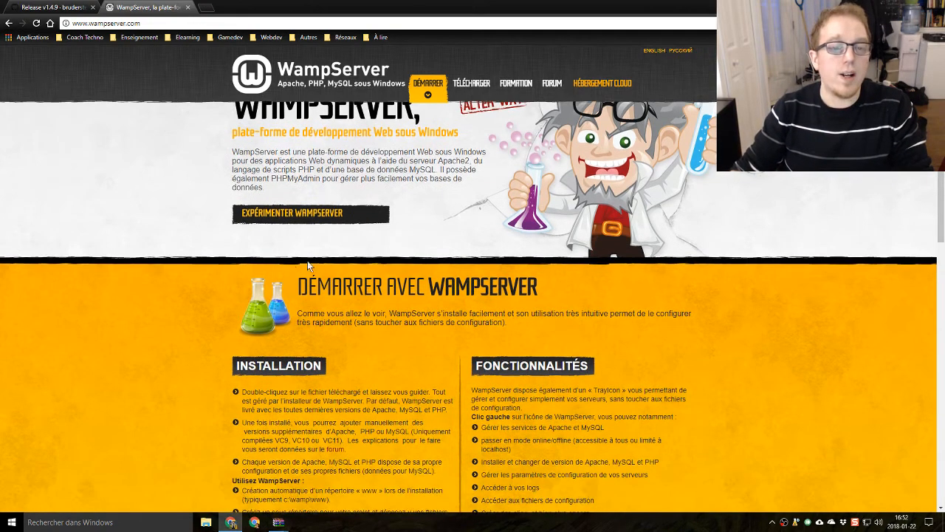
Open the WampServer 64-bit (x64) 3.0.6 download form, read its compatibility warnings and skip the form through the direct download link
scroll(364, 352, "down", 4)
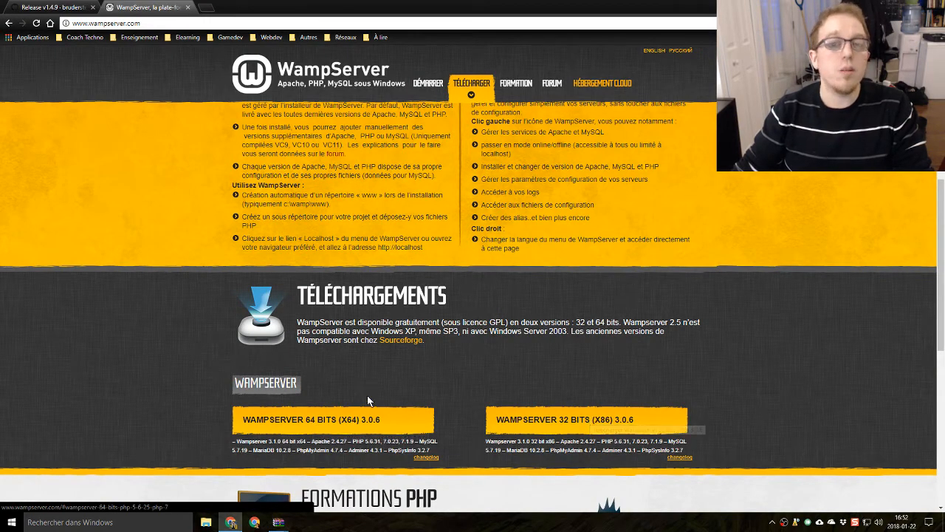
left_click(292, 427)
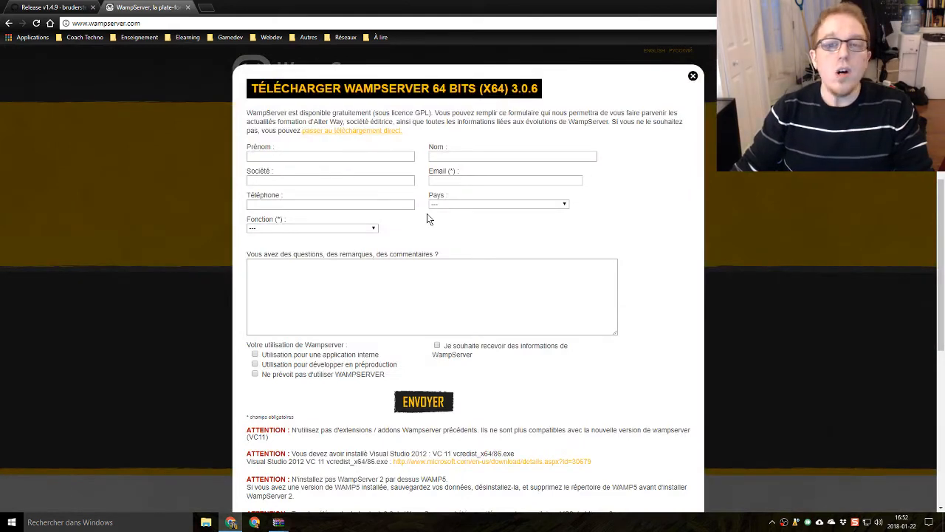
scroll(427, 218, "down", 2)
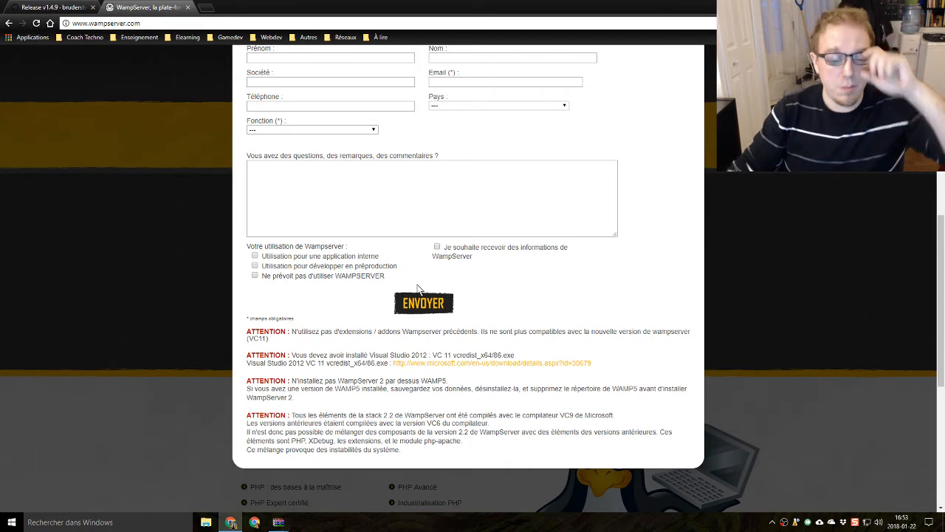
scroll(545, 268, "down", 1)
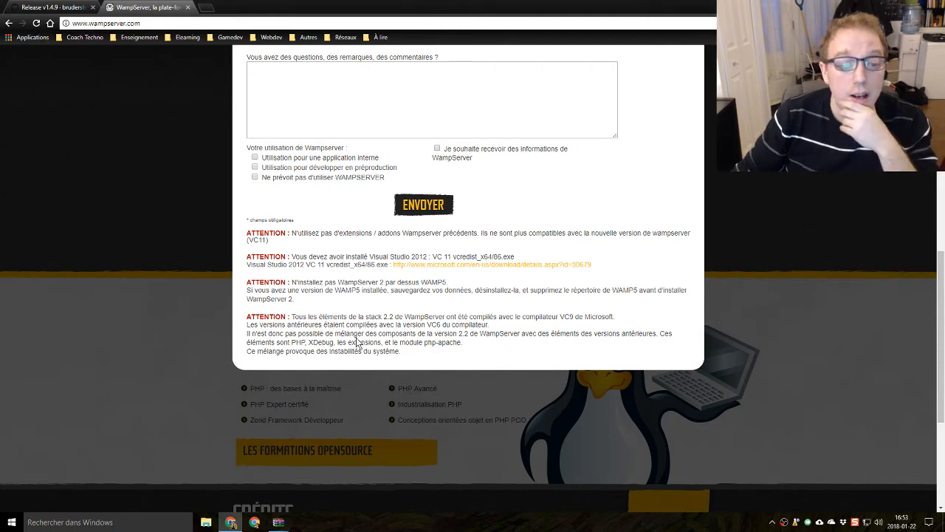
scroll(356, 341, "up", 3)
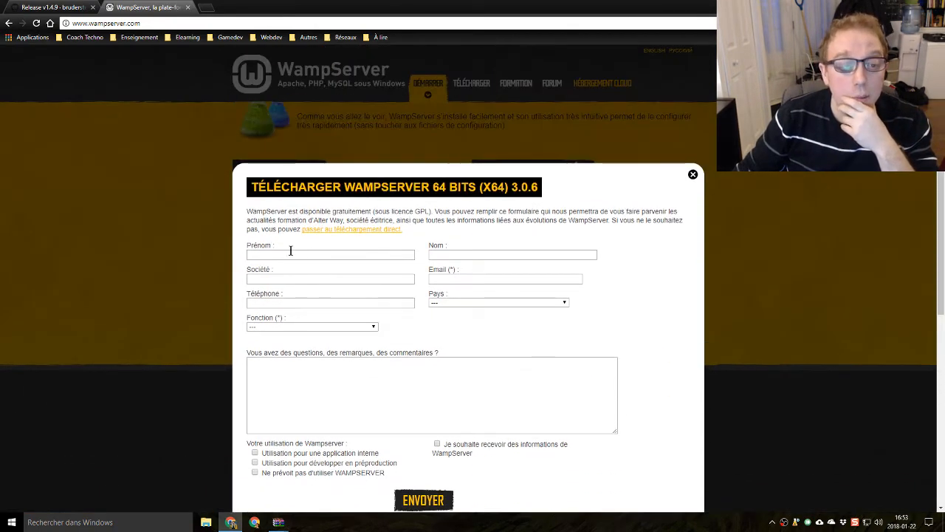
left_click(377, 234)
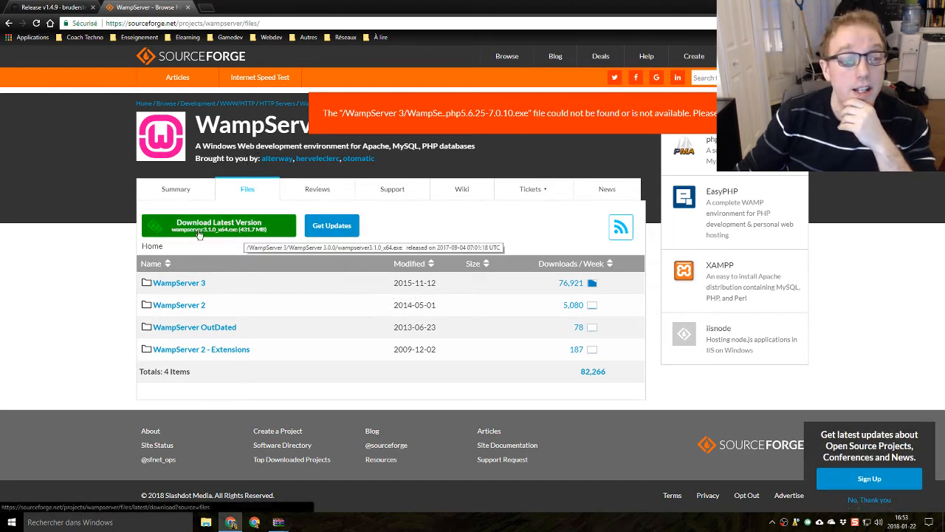
Download the latest WampServer version, wampserver3.1.0_x64.exe, from SourceForge and look over the top HTTP server projects
left_click(246, 234)
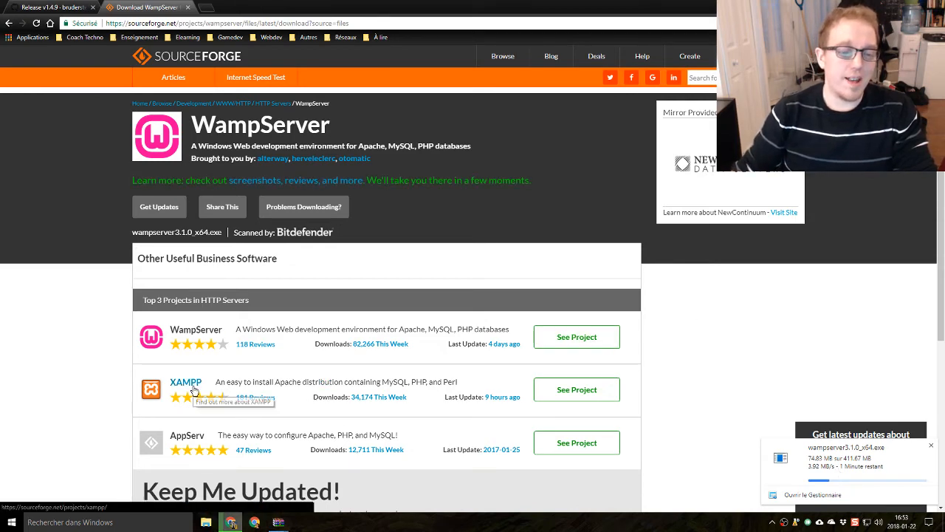
scroll(219, 418, "down", 1)
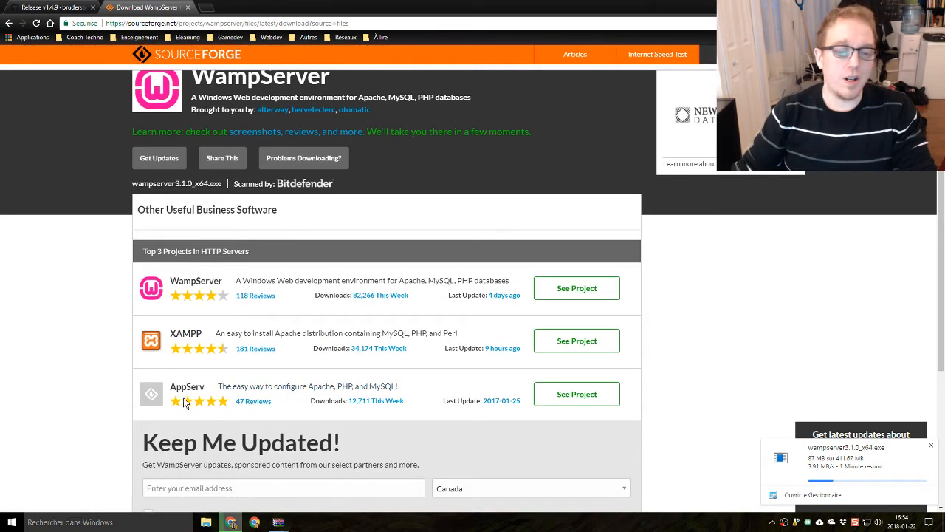
scroll(260, 410, "down", 2)
scroll(232, 412, "up", 3)
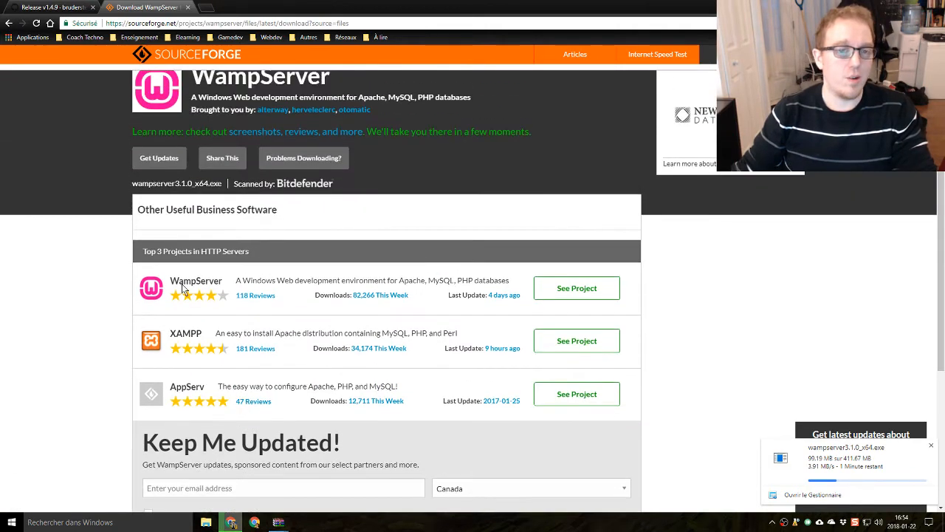
scroll(347, 379, "up", 1)
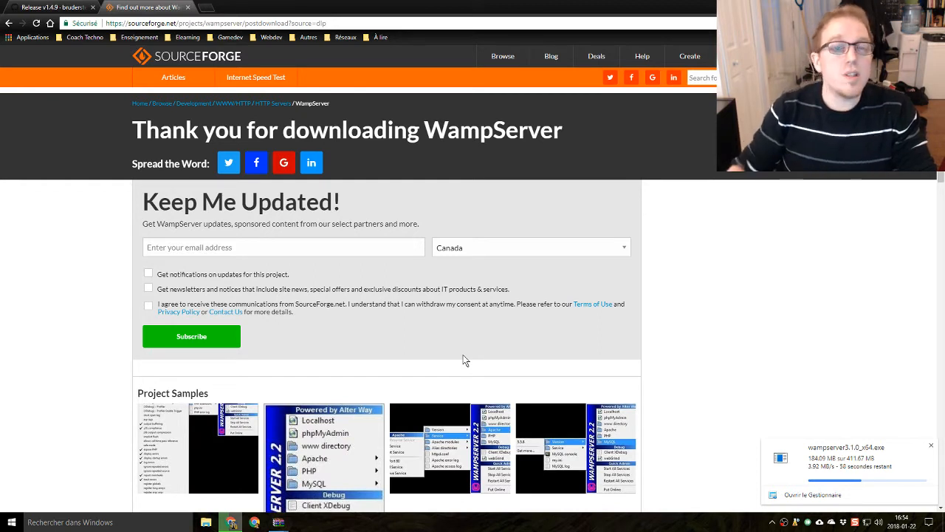
Search Google for HTML5 Boilerplate in a new tab, download v6.0.1 from its website and close the tab
left_click(207, 8)
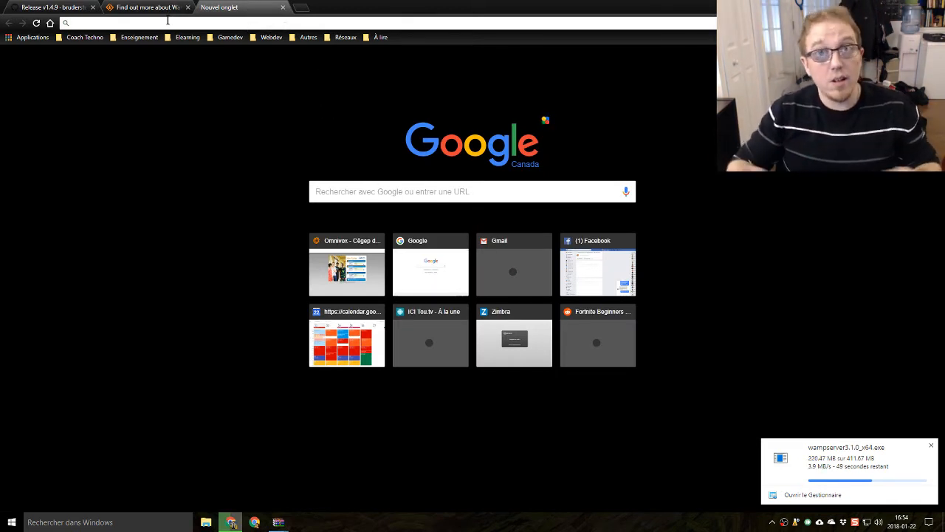
type("htmml")
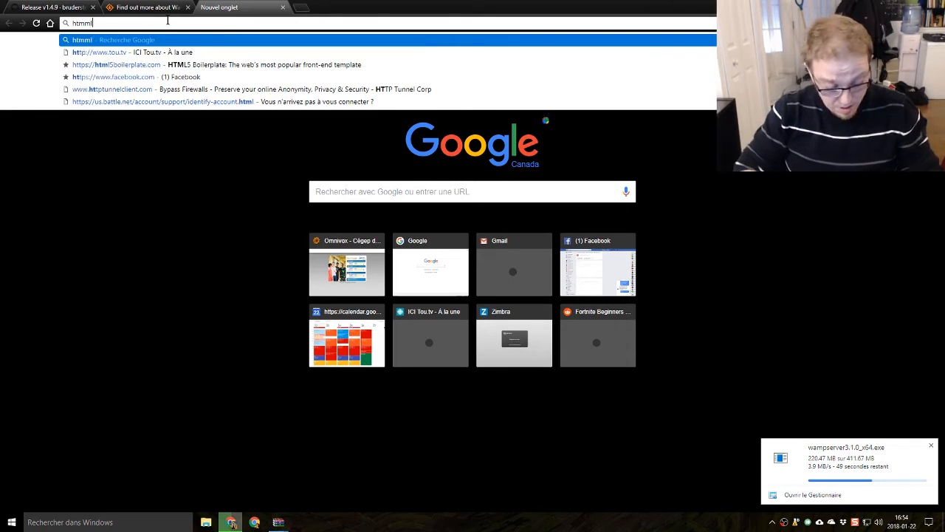
type("5 boilerplate")
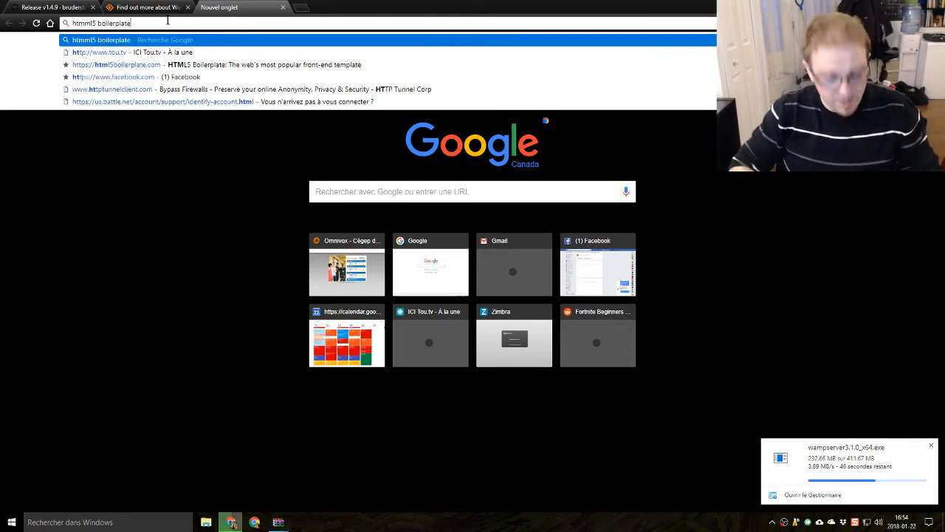
key("Return")
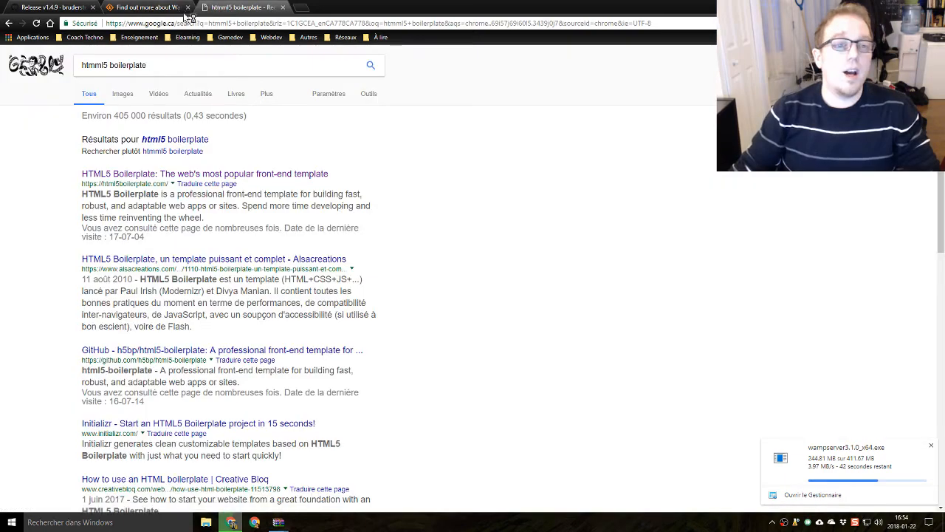
left_click(137, 174)
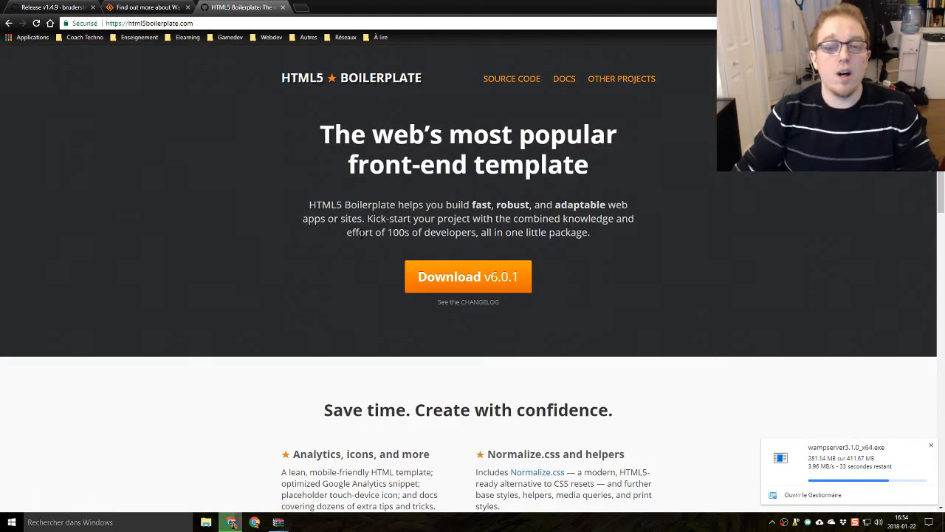
left_click(517, 286)
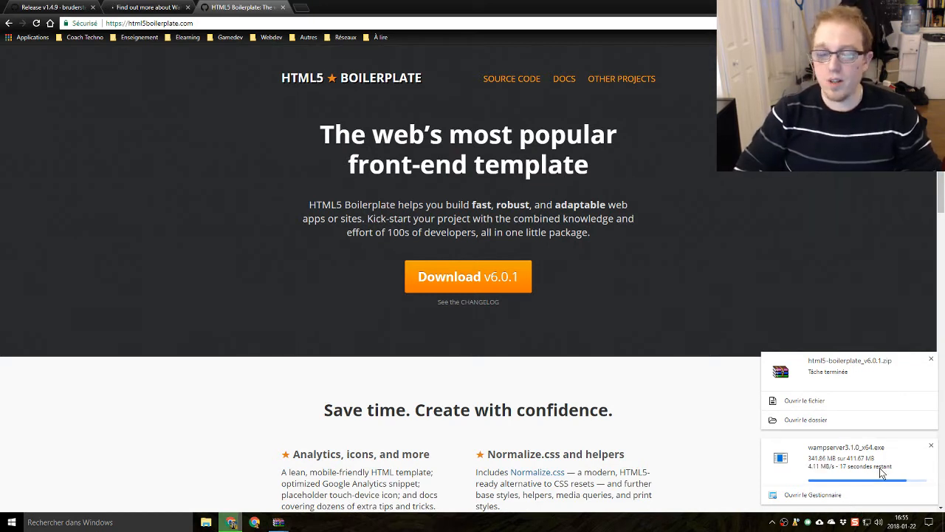
left_click(283, 8)
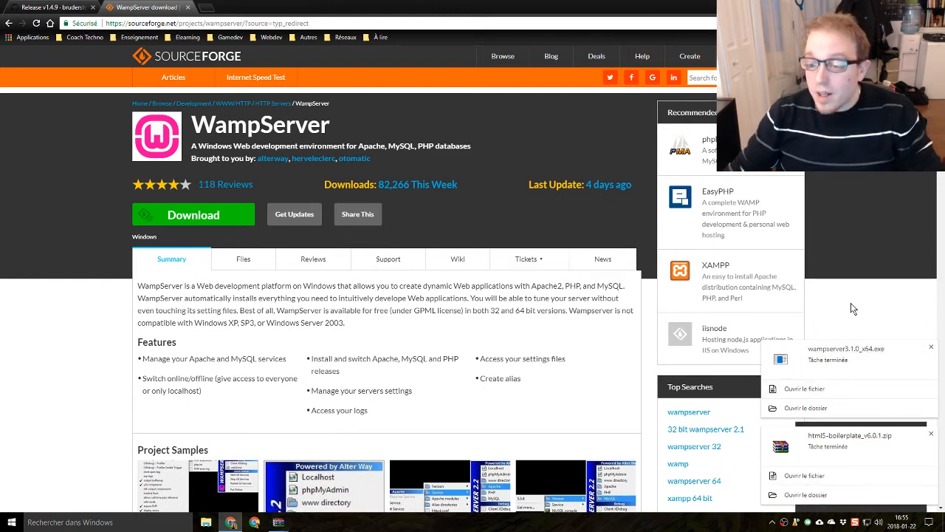
Launch the downloaded WampServer installer in French, accept the licence agreement and continue past the information page
left_click(814, 389)
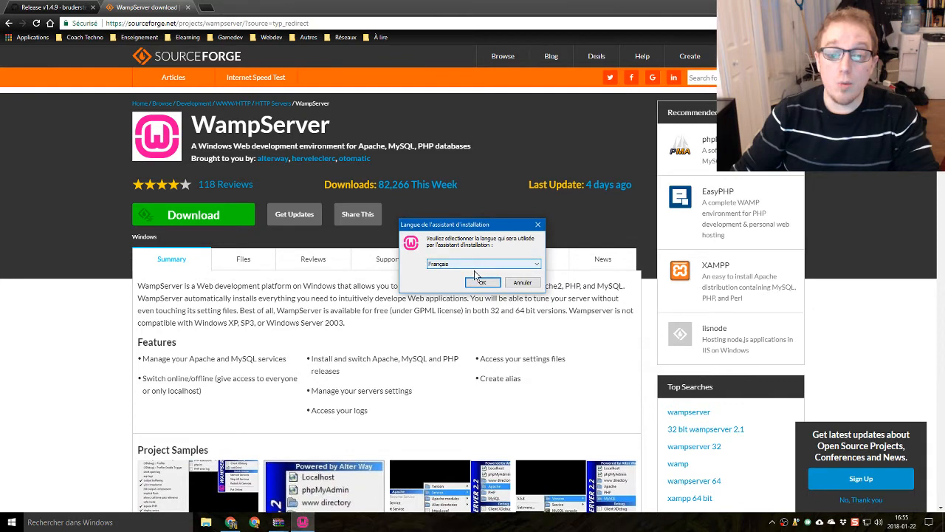
left_click(484, 282)
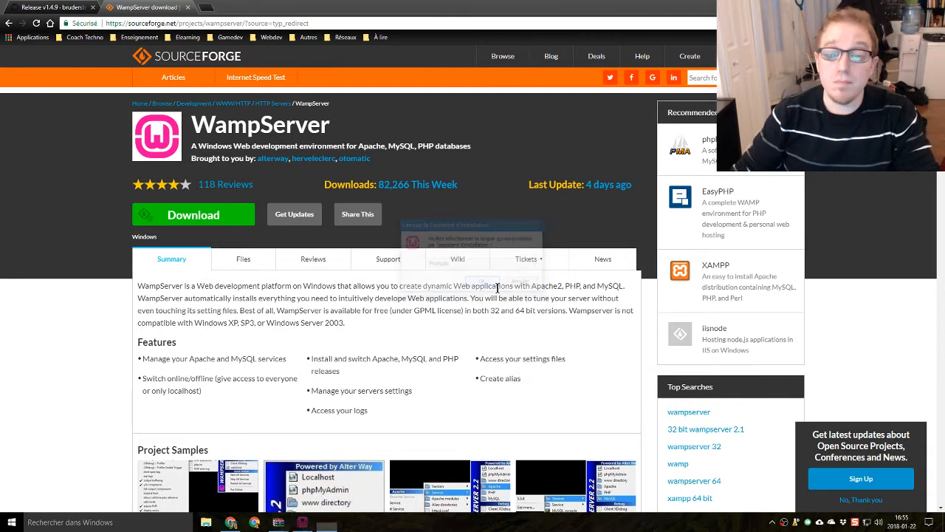
left_click(412, 310)
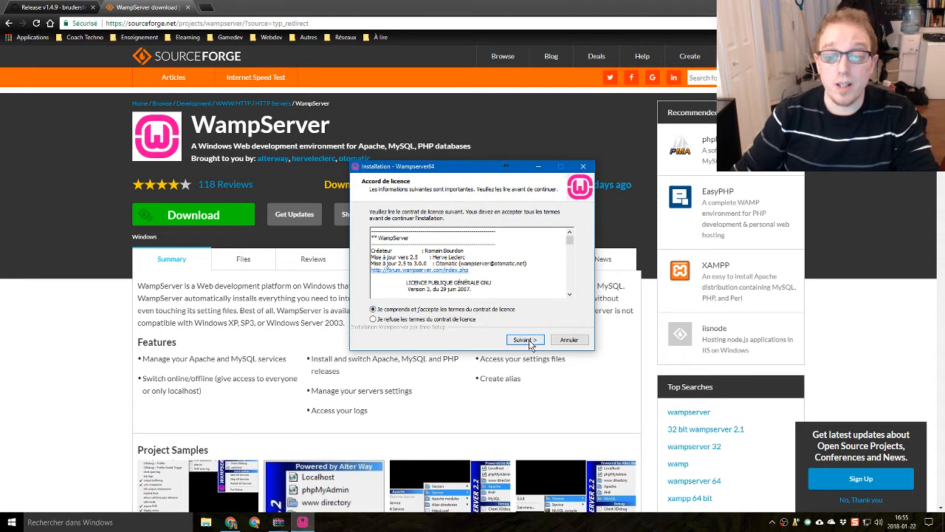
left_click(524, 339)
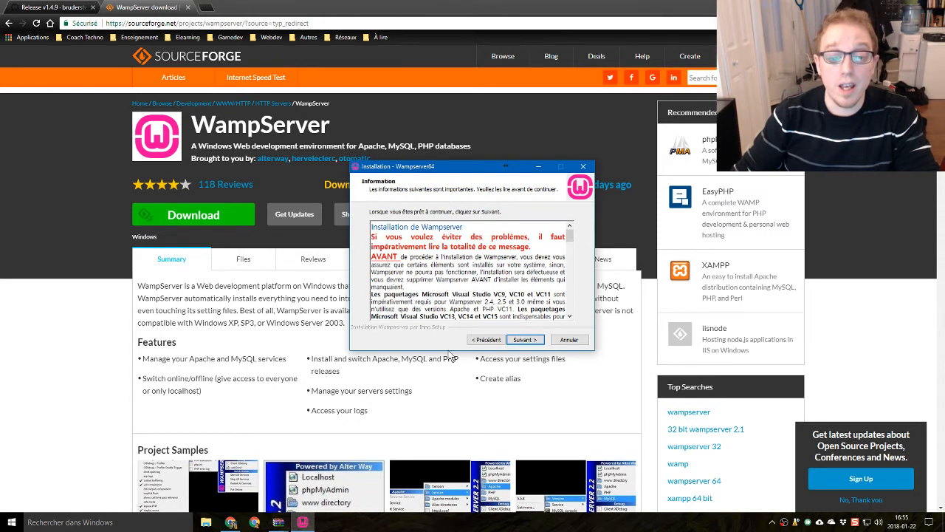
left_click(523, 340)
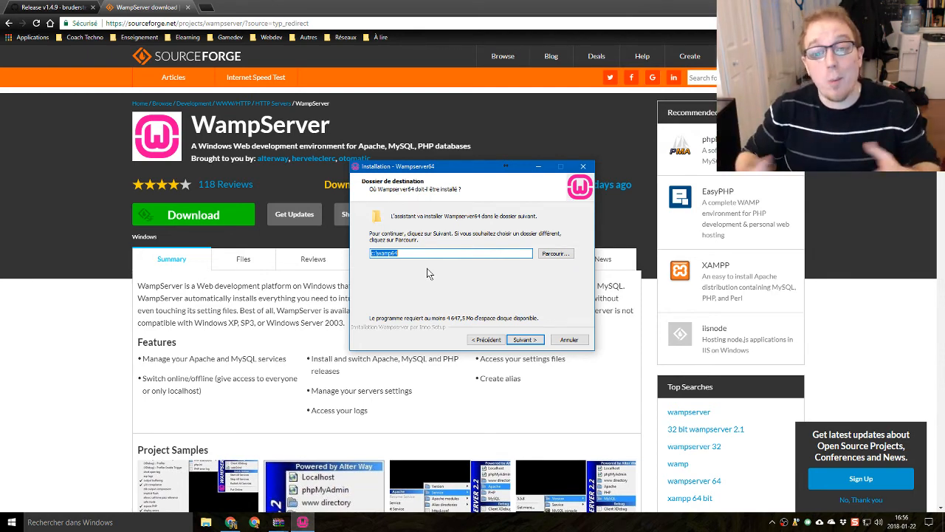
Set the installation folder to d:\wamp64, keep the Wampserver64 Start menu folder and start the installation
left_click(374, 255)
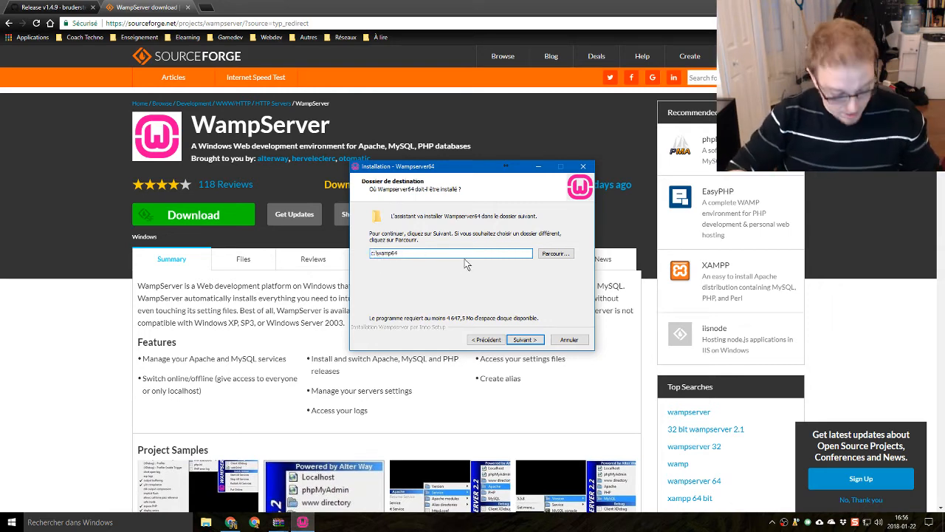
key("BackSpace")
type("d")
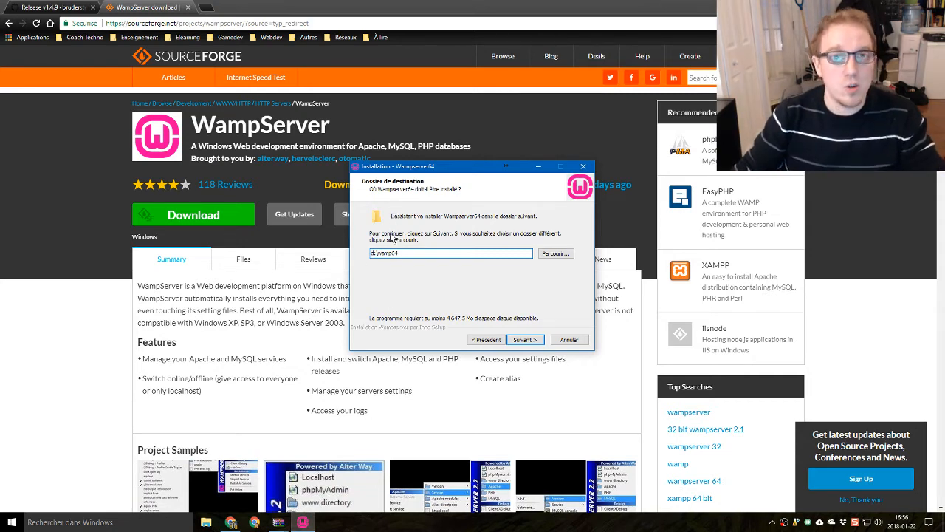
left_click(524, 339)
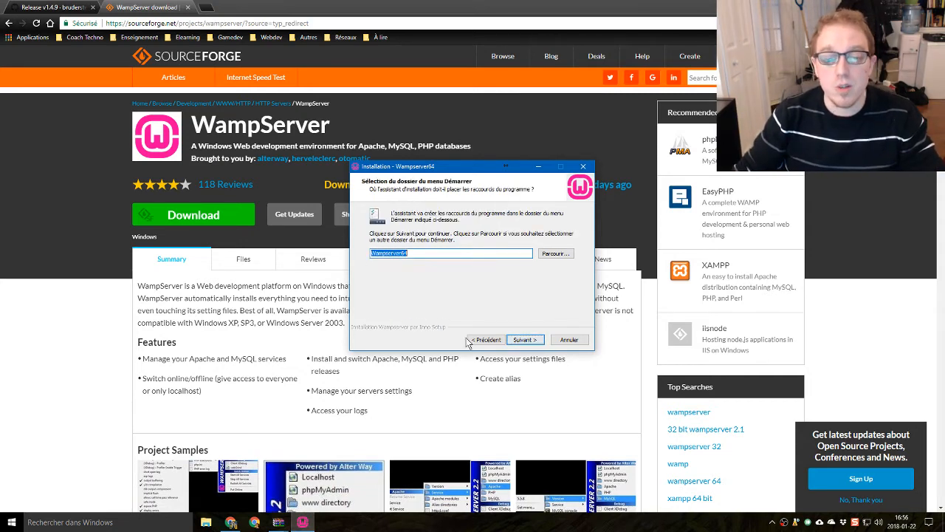
left_click(524, 339)
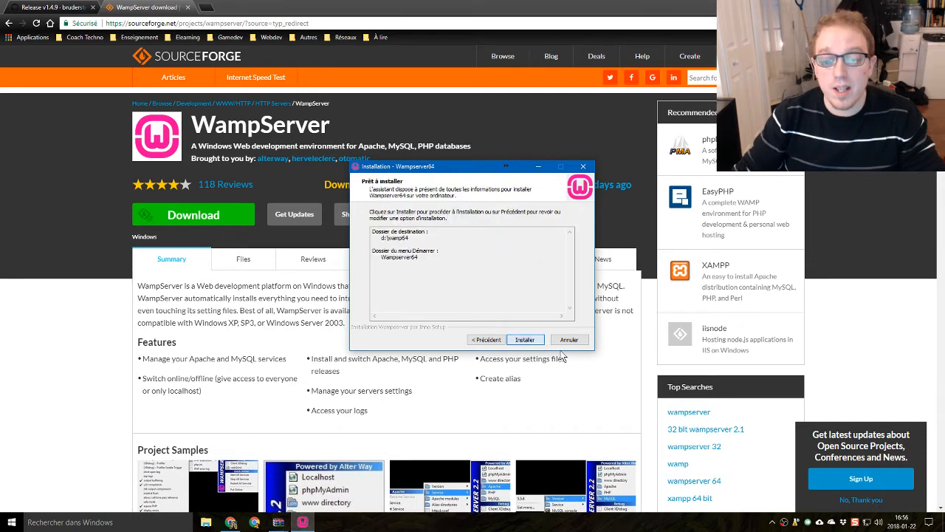
left_click(525, 339)
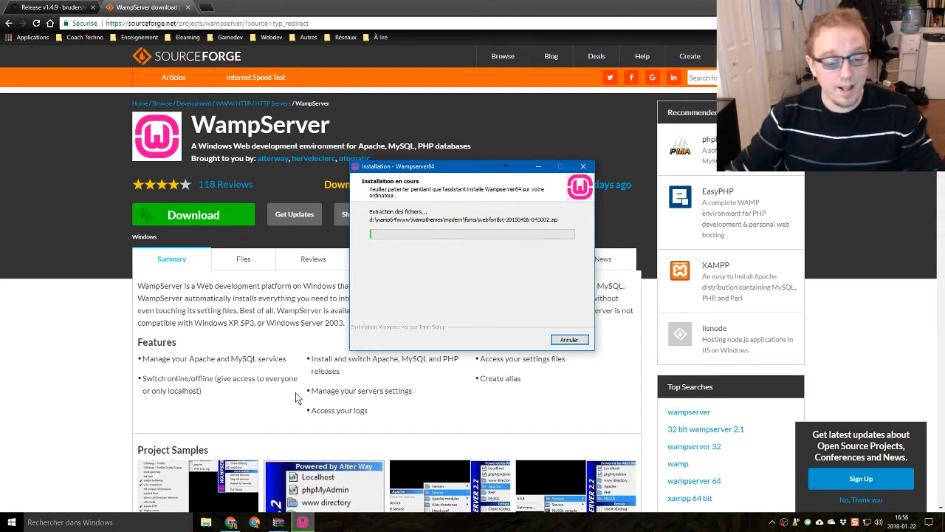
Open the www folder inside Dropbox in File Explorer
left_click(206, 523)
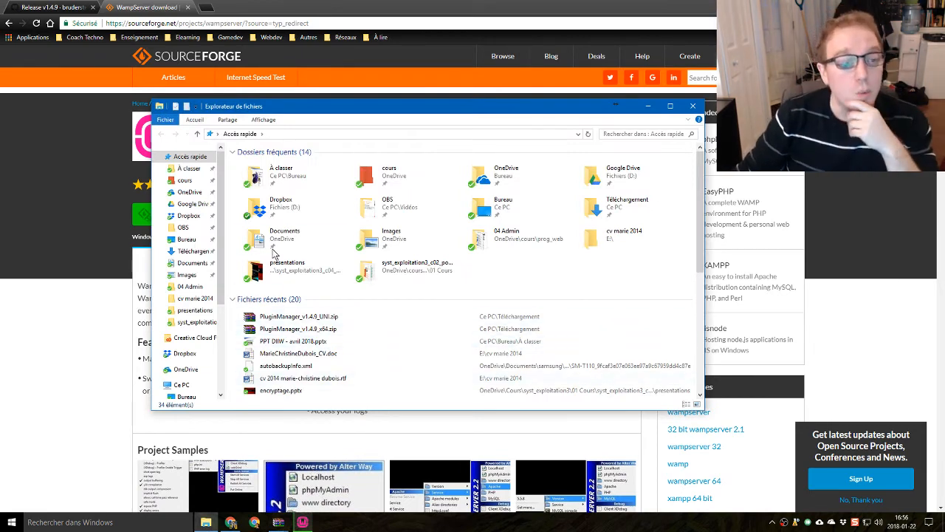
left_click(188, 217)
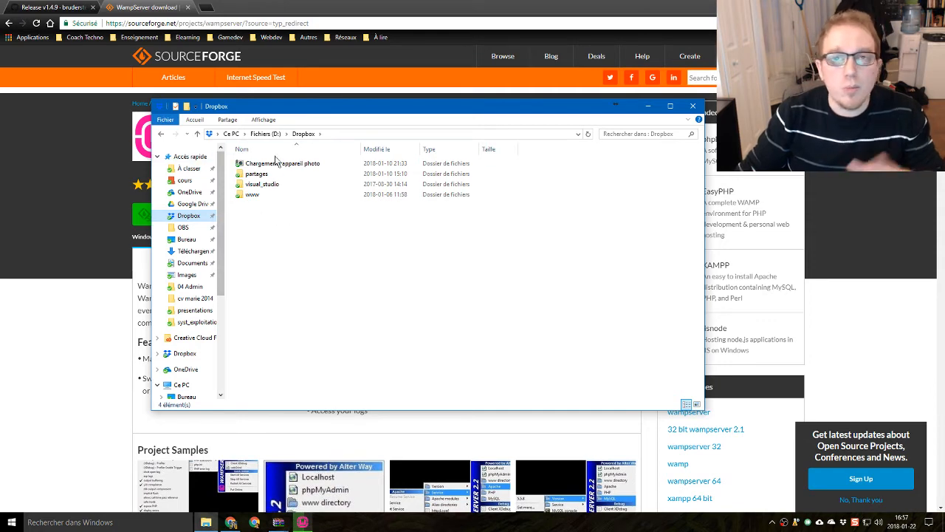
double_click(251, 199)
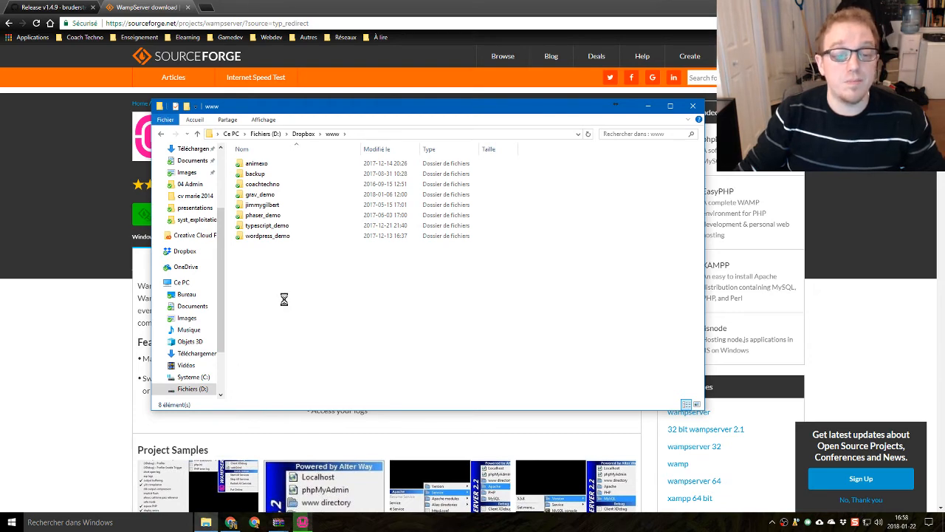
Create a new folder named site_demo in the Dropbox www folder
right_click(267, 272)
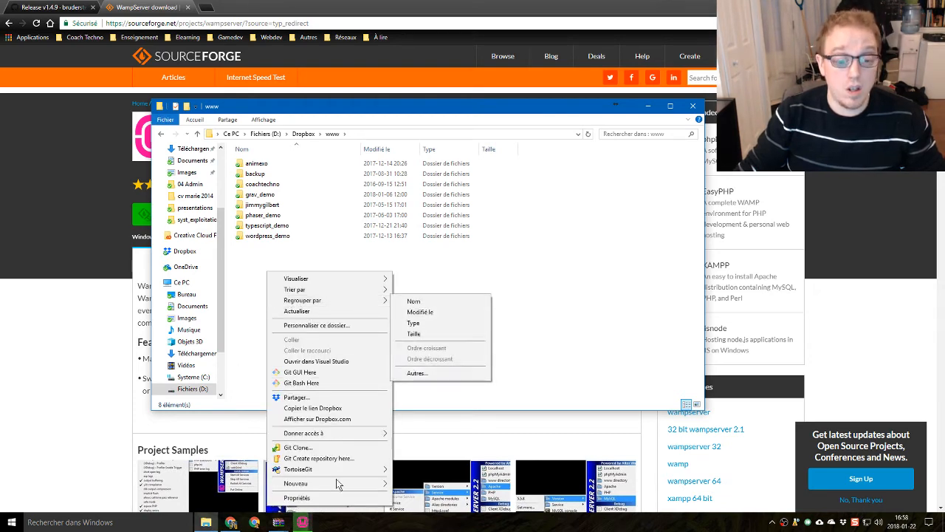
mouse_move(332, 487)
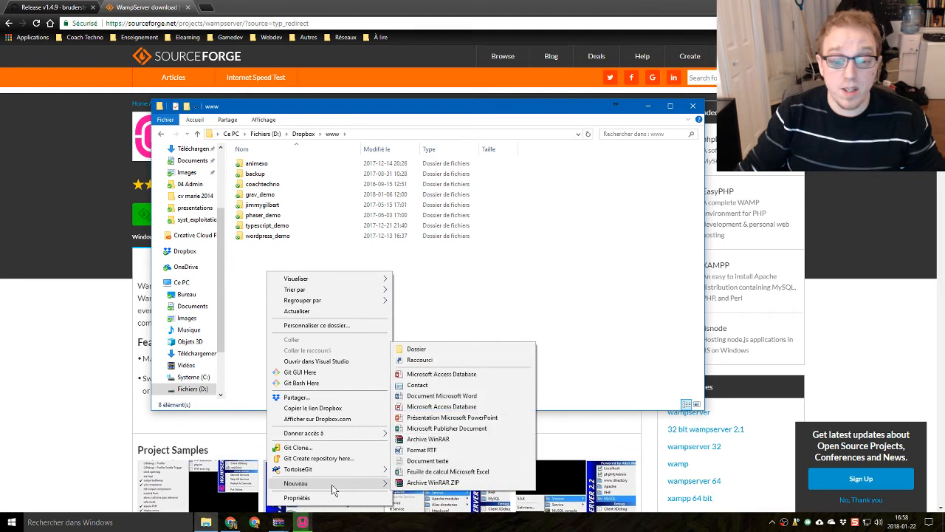
left_click(438, 345)
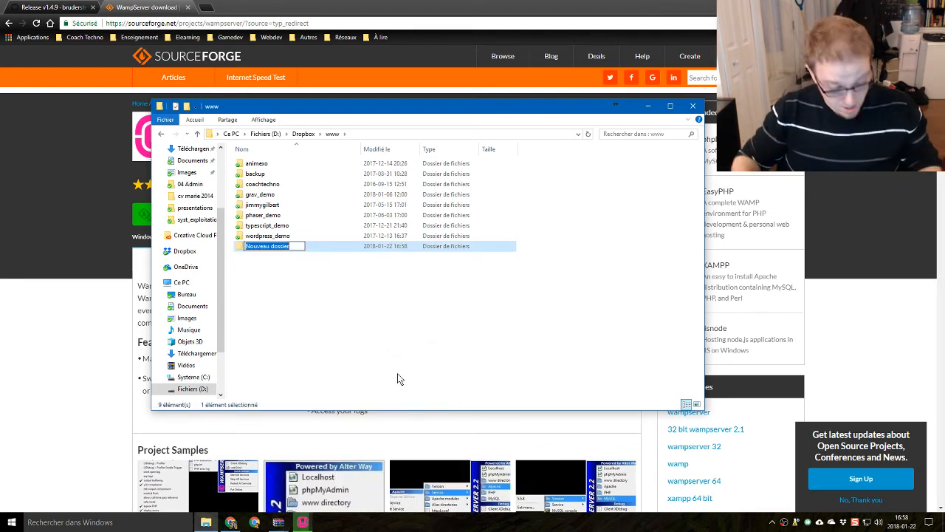
type("site_d")
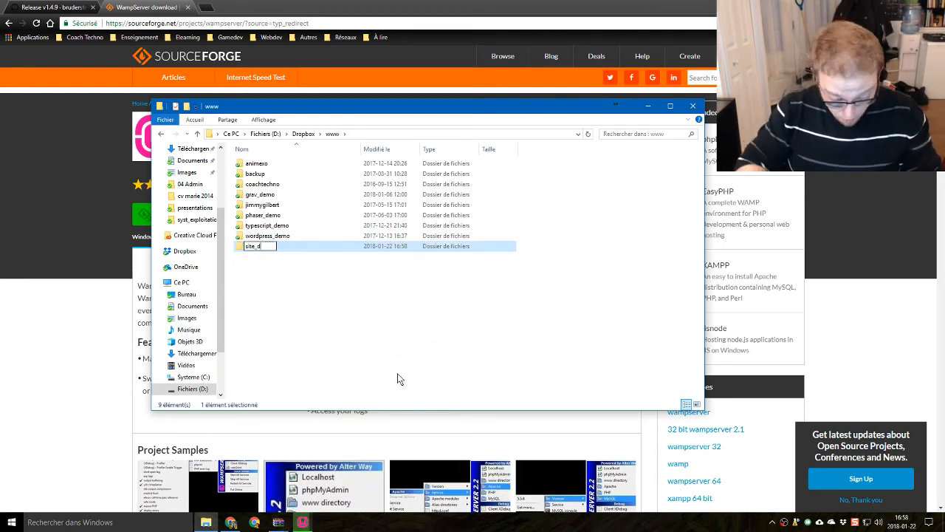
type("emo")
key("Return")
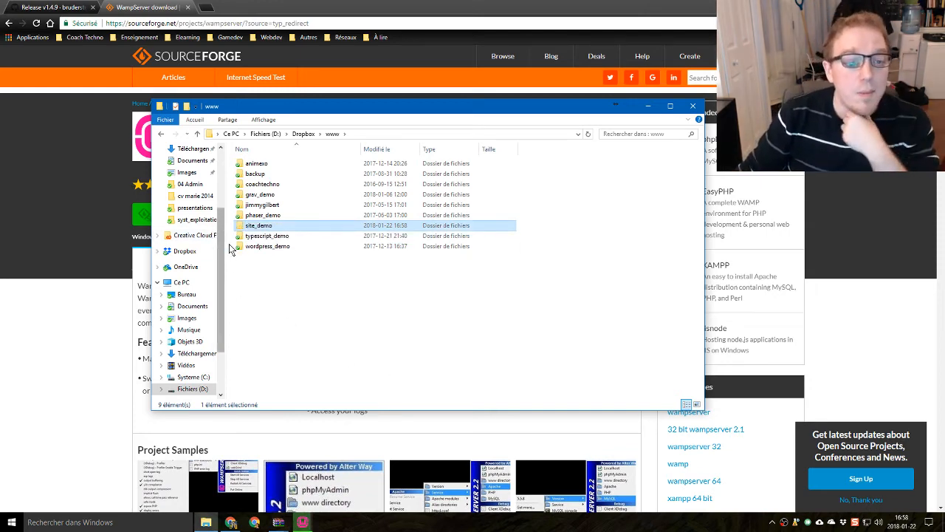
Open html5-boilerplate_v6.0.1.zip from the downloads folder and return File Explorer to the Dropbox www folder
left_click(191, 148)
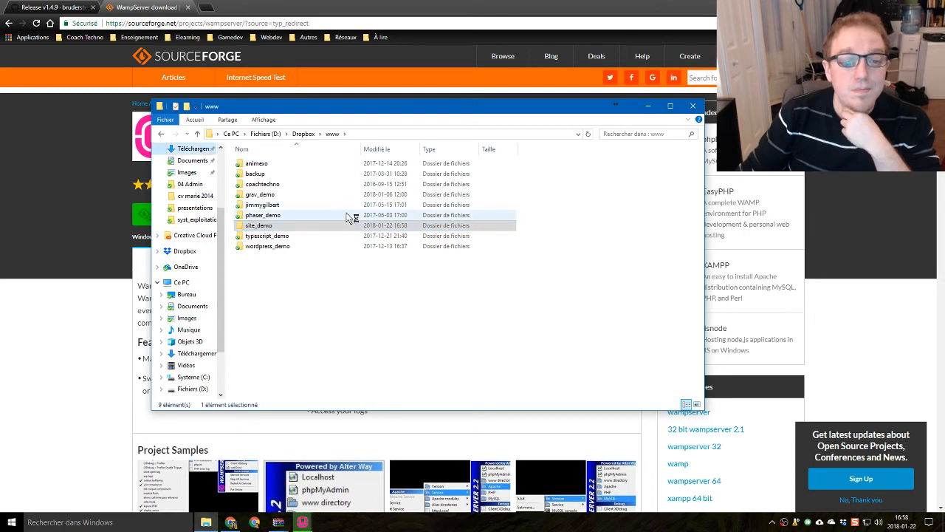
left_click(299, 174)
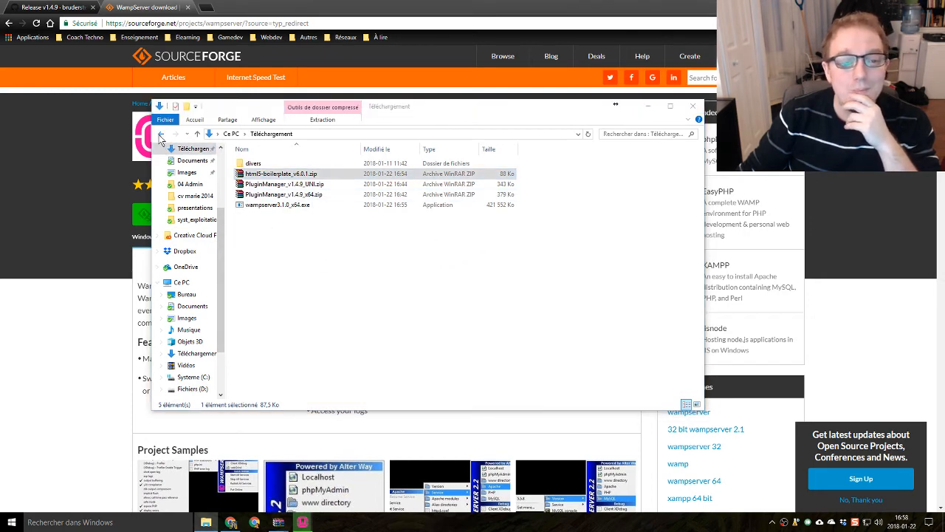
left_click(161, 135)
left_click(581, 418)
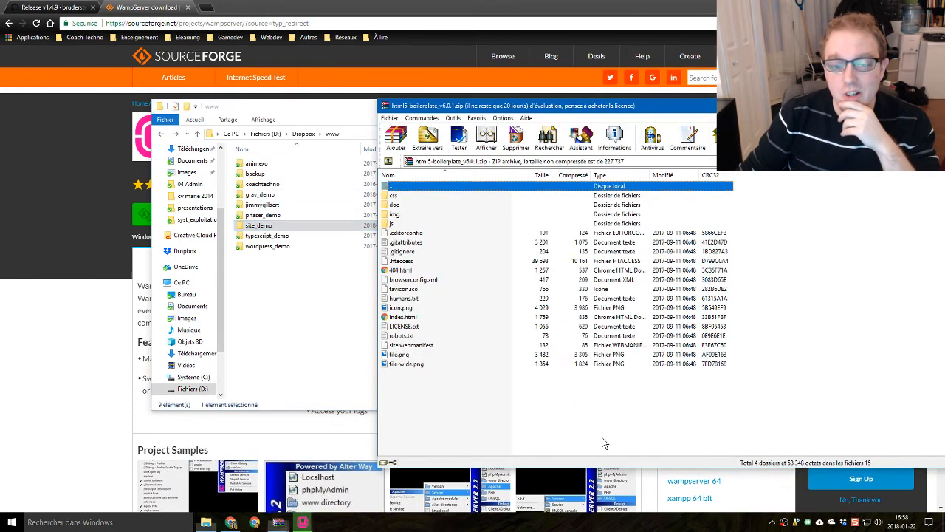
Extract all the HTML5 Boilerplate archive's files and folders into site_demo, close the archive and open the site_demo folder
left_click_drag(519, 440, 399, 195)
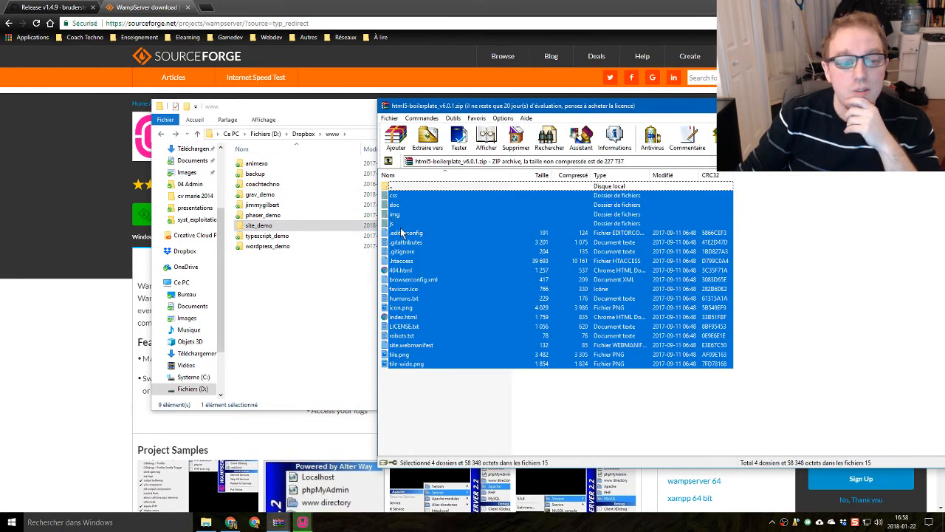
left_click_drag(403, 235, 268, 226)
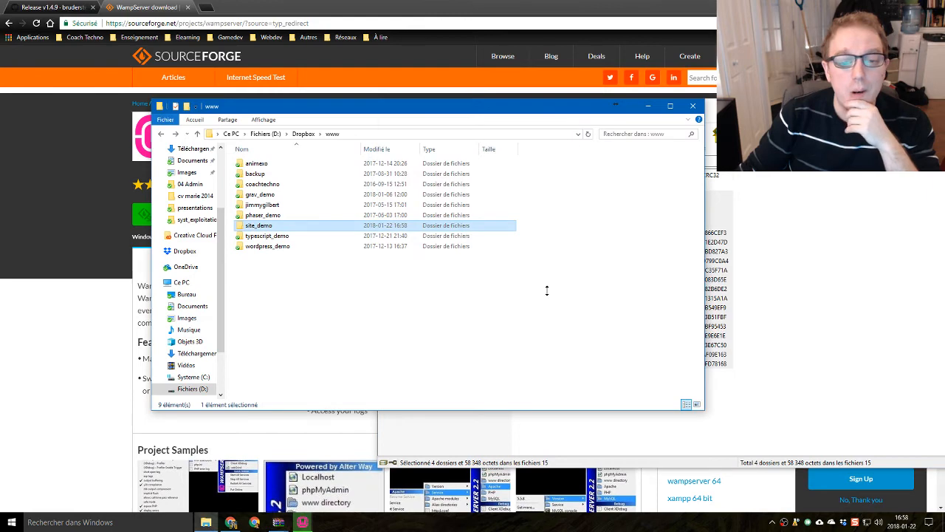
left_click(456, 448)
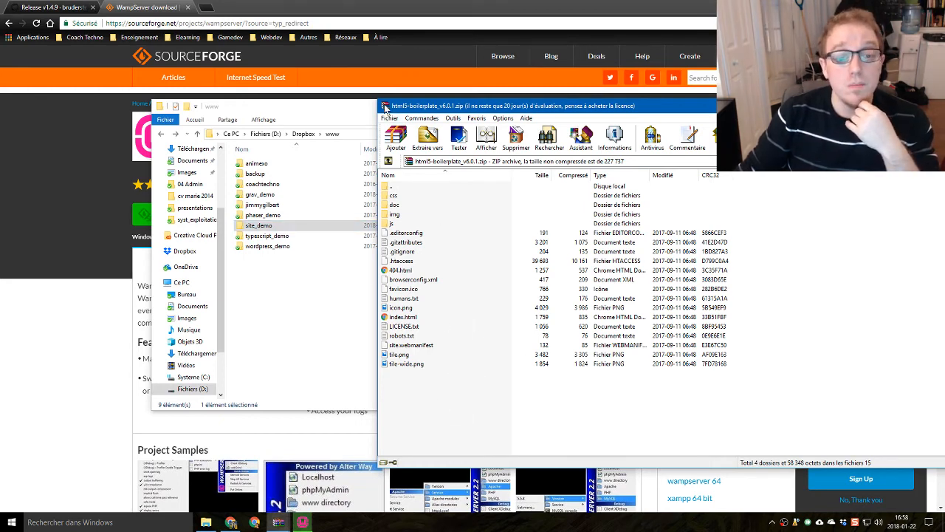
double_click(385, 107)
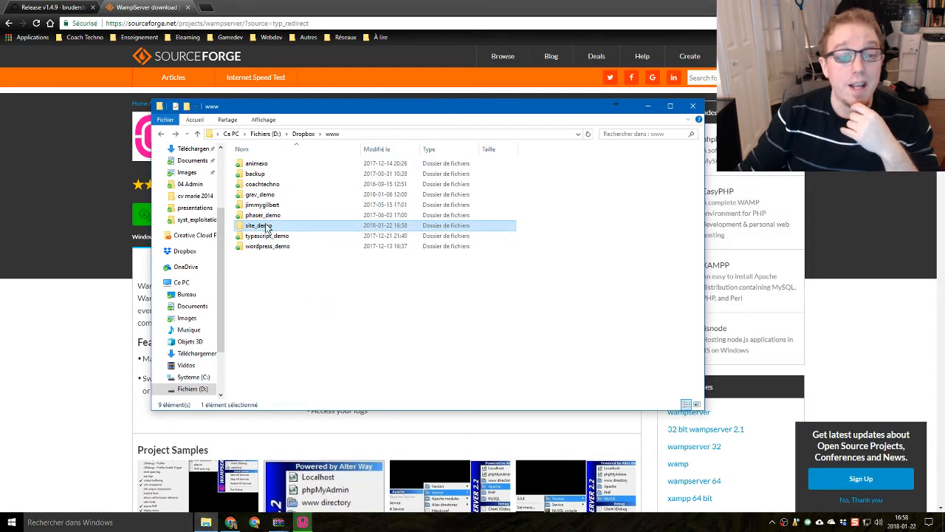
double_click(265, 225)
Switch to Chrome and load html5boilerplate.com in a new tab
left_click(194, 16)
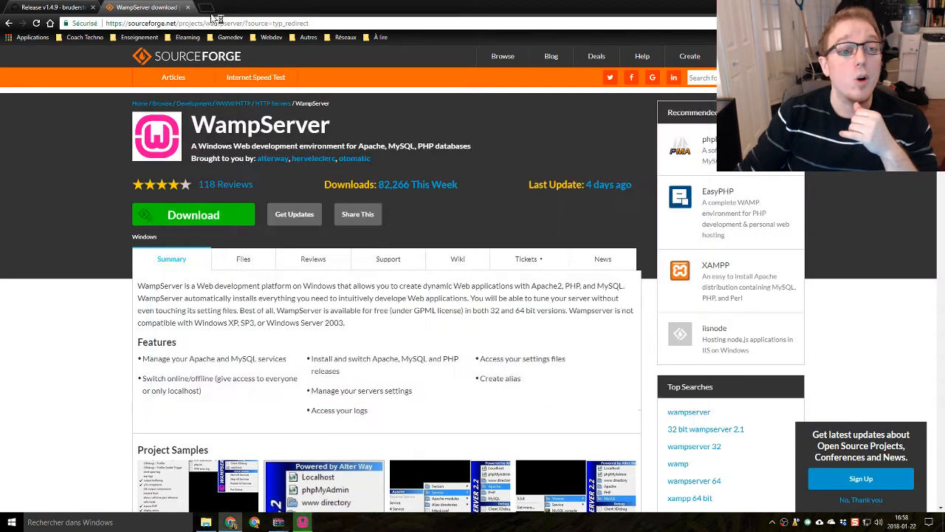
left_click(207, 8)
type("html5bo")
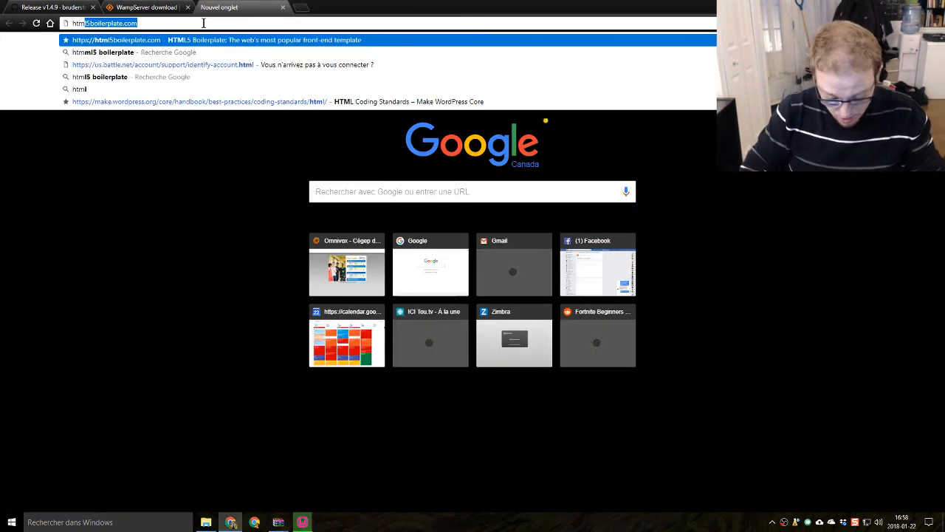
type("ilerplate")
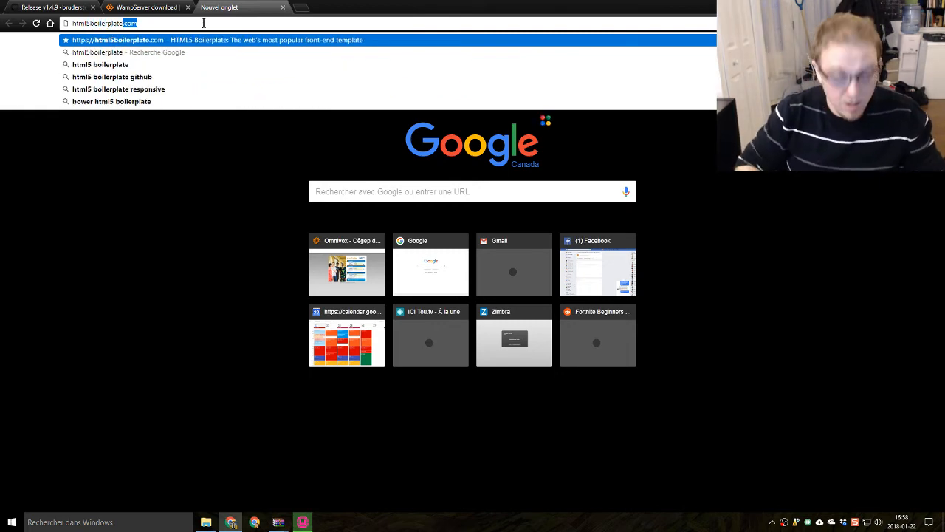
key("Return")
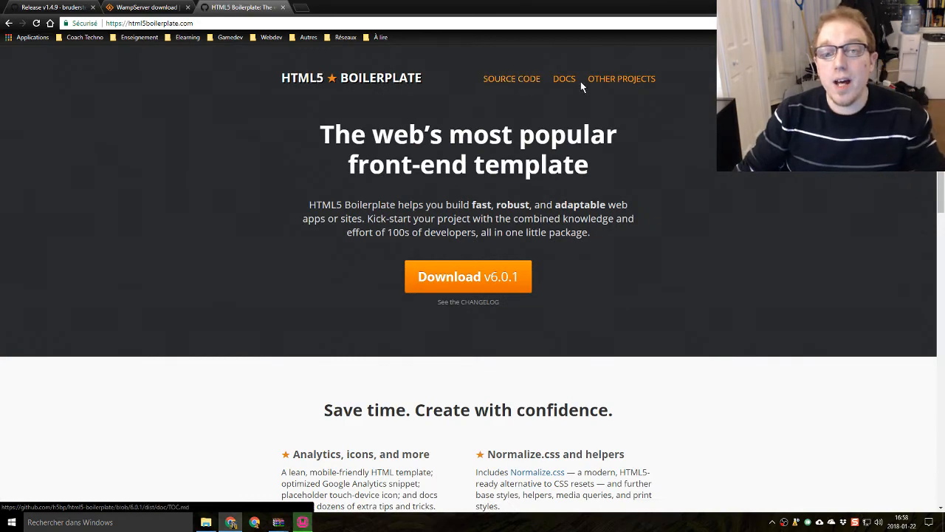
Open the HTML5 Boilerplate documentation, look through its guide to the default HTML and return to the table of contents
left_click(566, 86)
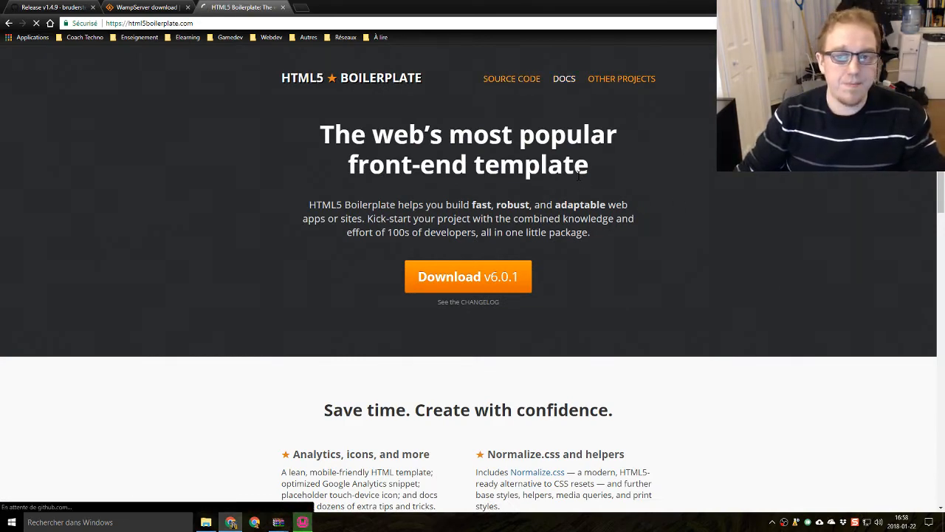
scroll(327, 288, "down", 4)
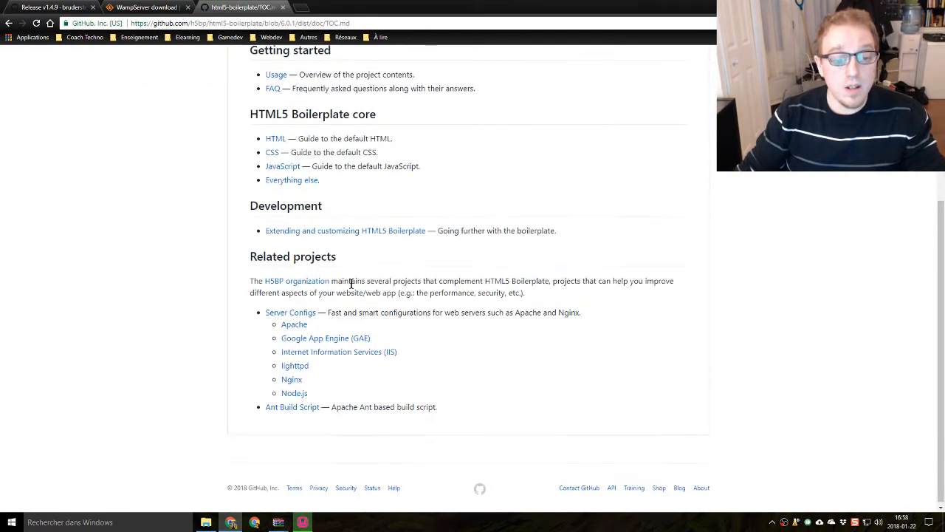
scroll(302, 221, "up", 3)
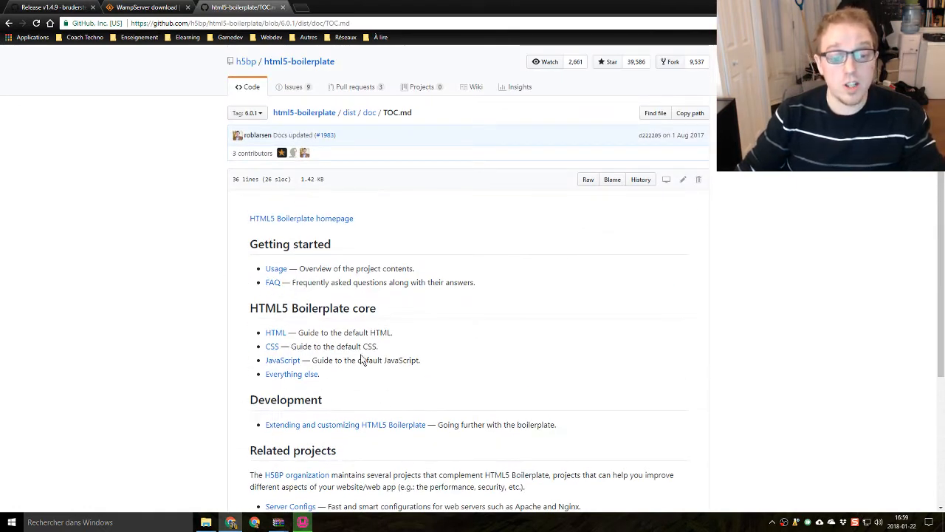
left_click(276, 333)
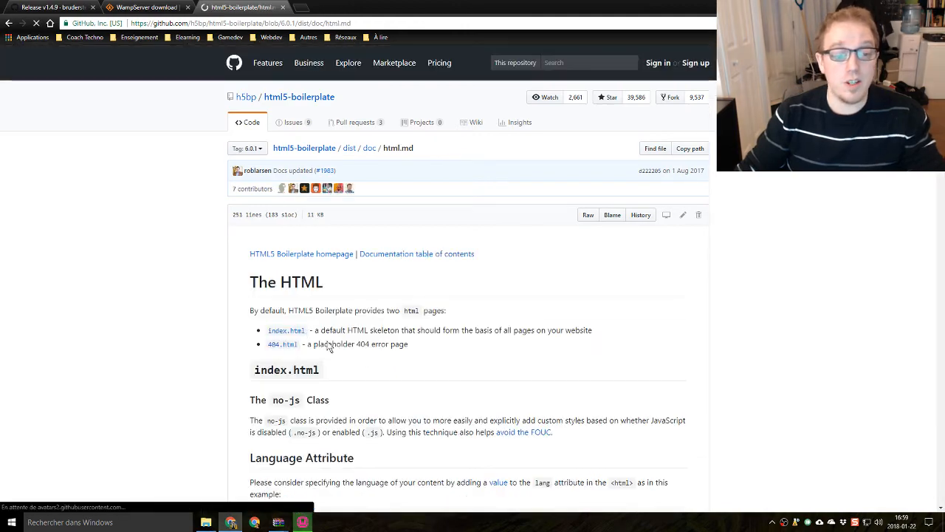
scroll(325, 336, "down", 10)
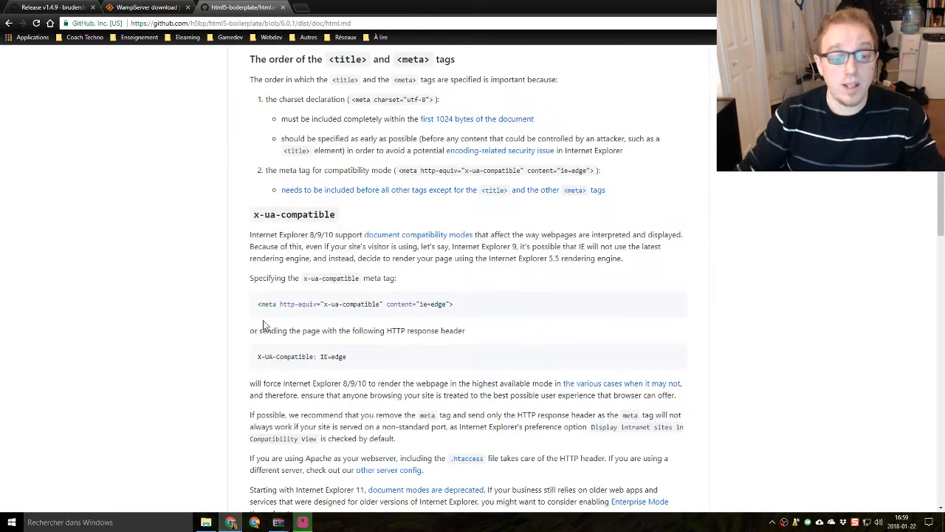
left_click(8, 23)
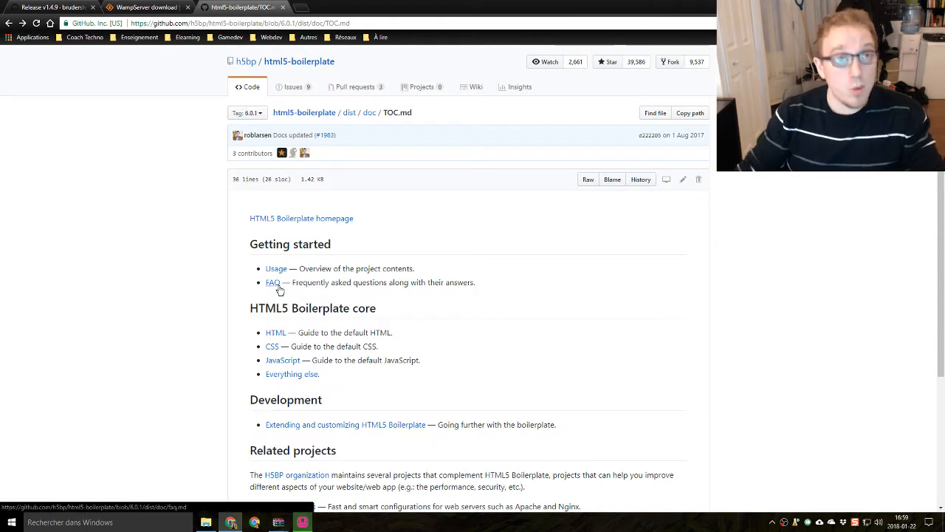
Read the "Everything else" documentation on .gitignore, .editorconfig and server configuration, and return to the table of contents
left_click(308, 377)
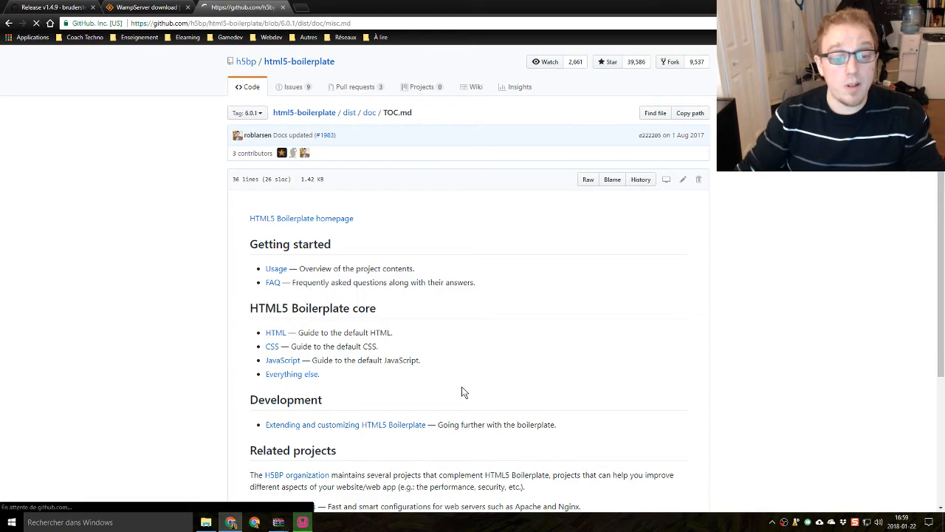
scroll(360, 358, "down", 5)
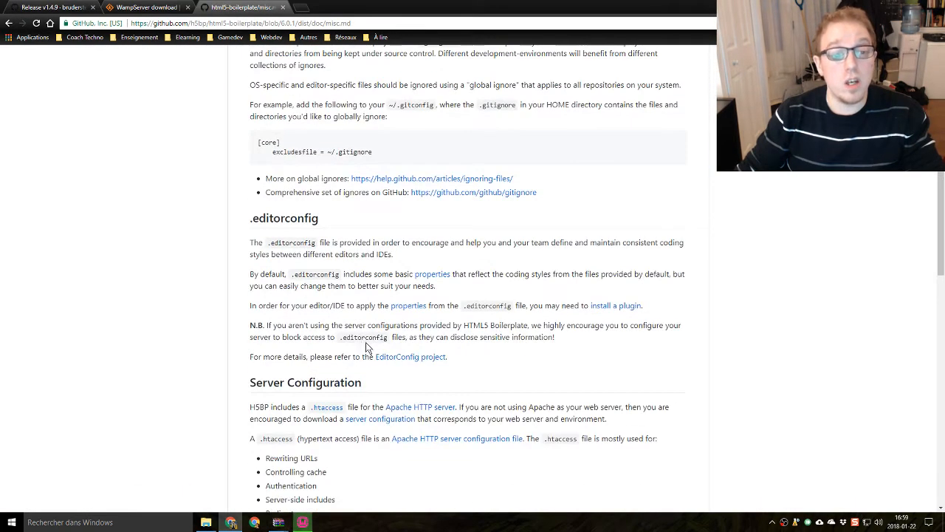
scroll(365, 347, "up", 5)
scroll(322, 318, "down", 3)
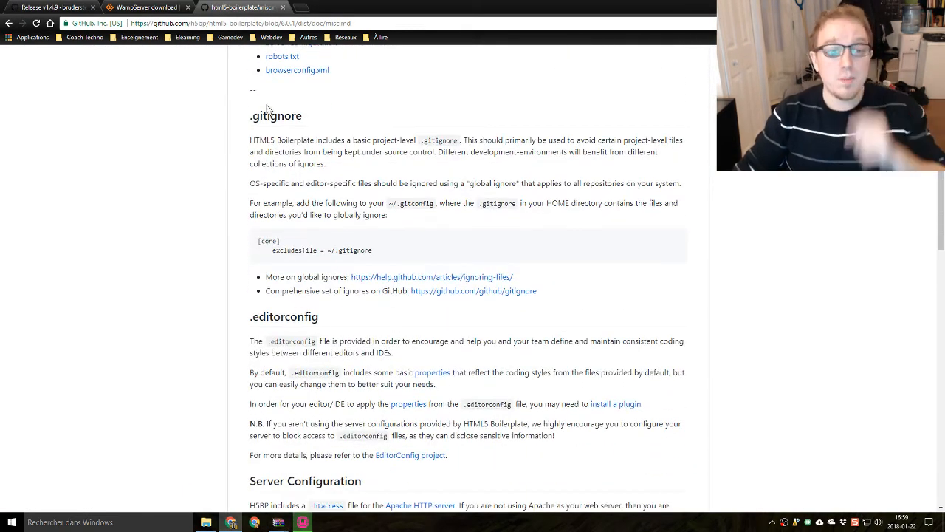
left_click_drag(249, 115, 605, 294)
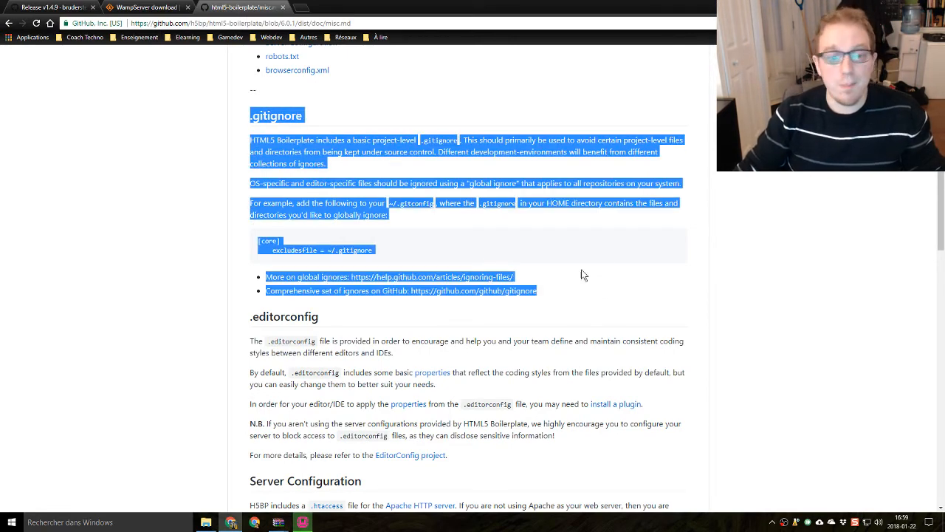
scroll(517, 288, "down", 2)
scroll(495, 285, "up", 1)
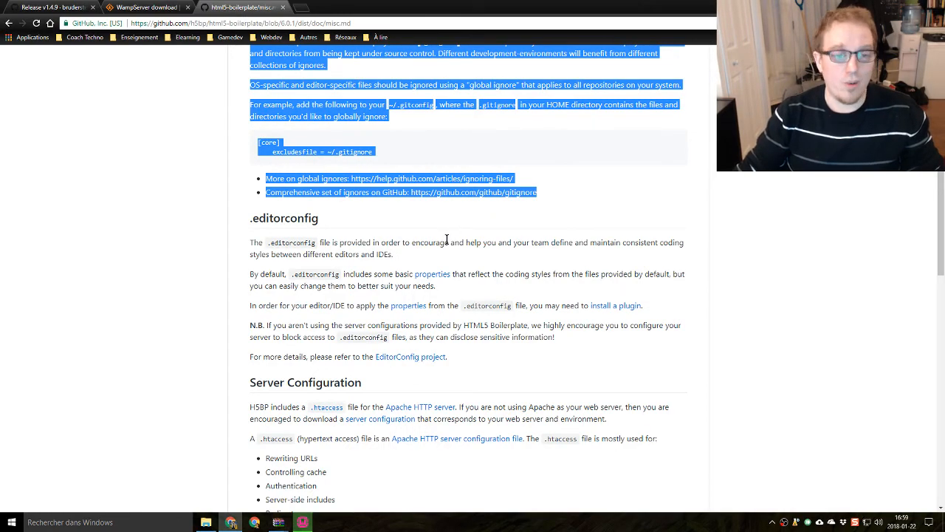
scroll(443, 251, "down", 3)
scroll(444, 252, "down", 5)
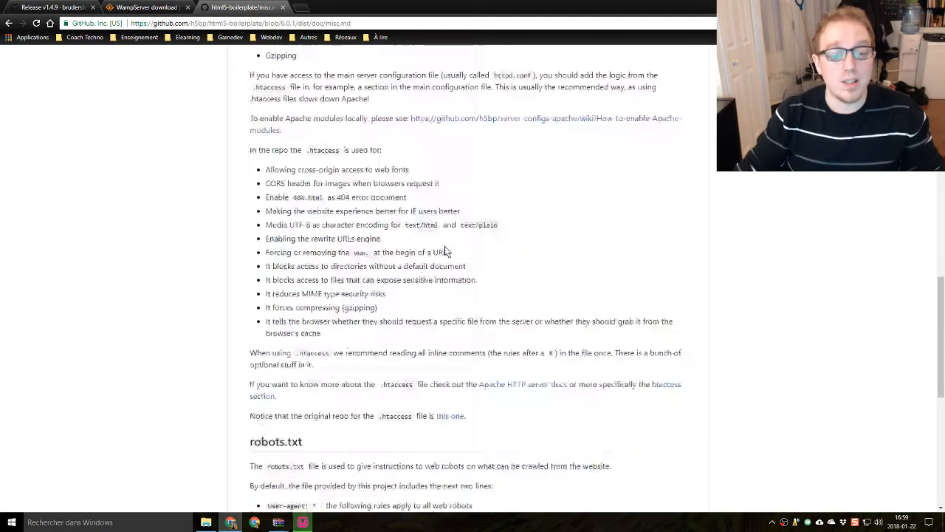
left_click(9, 23)
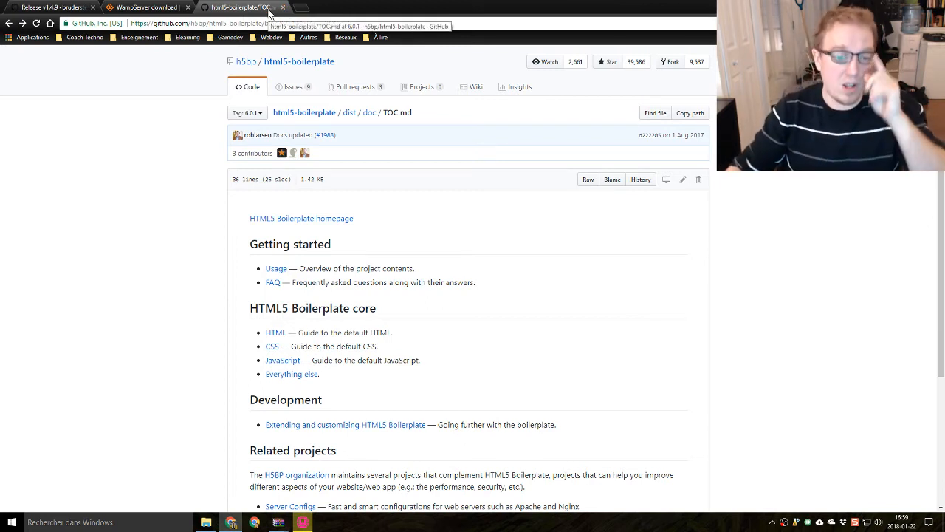
Close the WampServer download and HTML5 Boilerplate documentation tabs
left_click(173, 7)
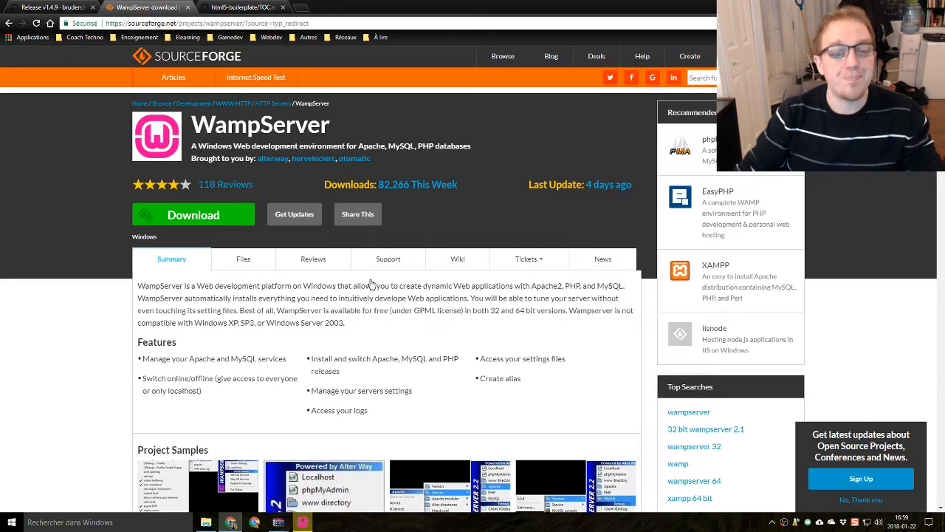
left_click(187, 6)
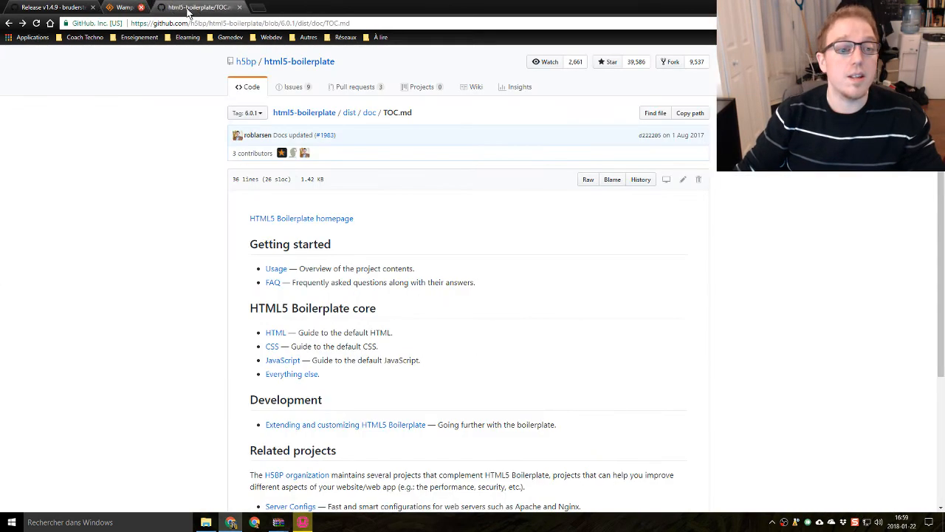
left_click(187, 7)
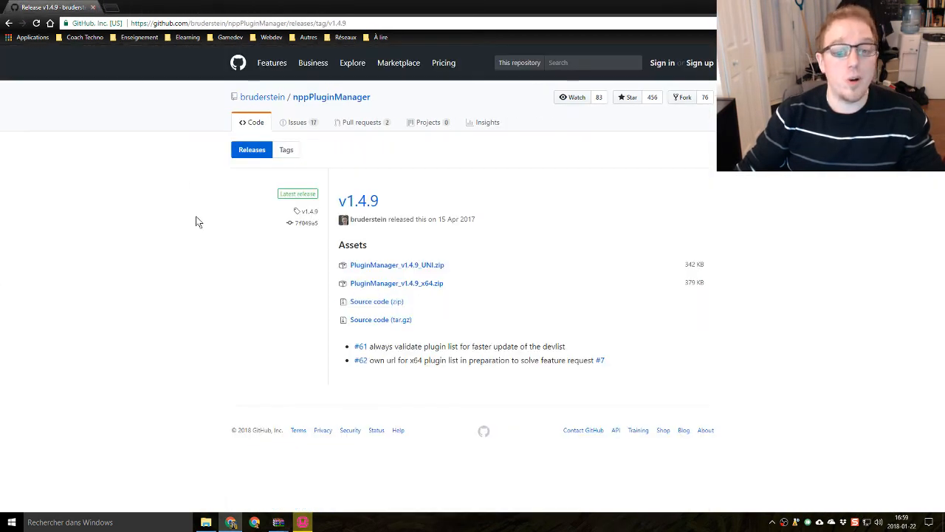
Return to the WampServer installer and choose chrome.exe from Google\Chrome\Application in Fichiers de programme (x86) as its browser
left_click(303, 522)
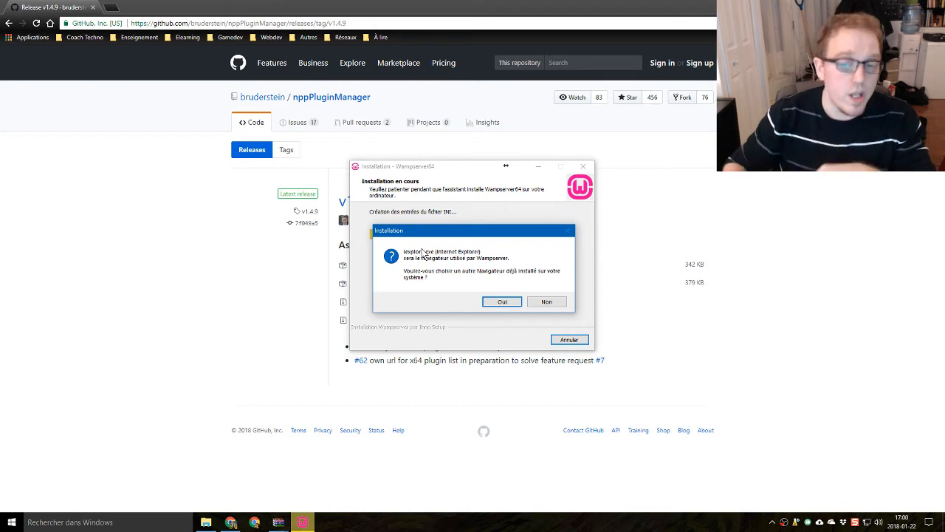
left_click(501, 303)
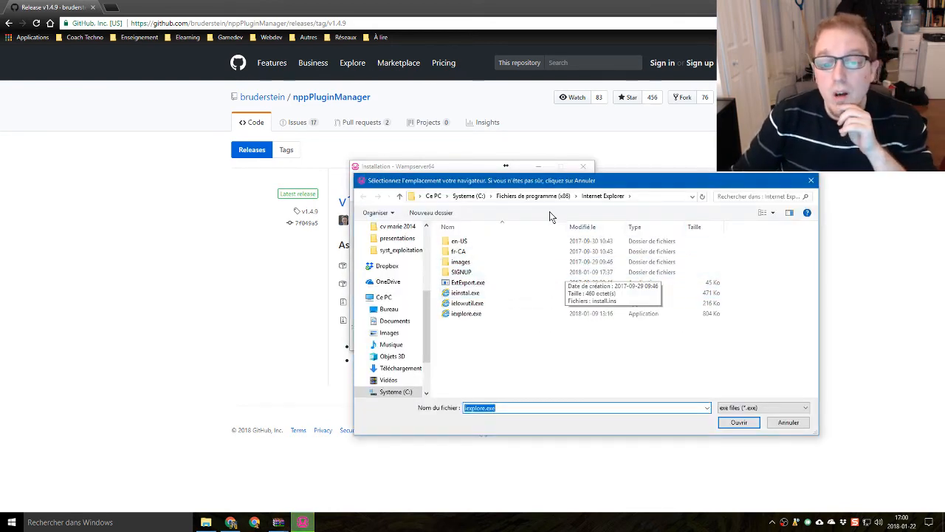
left_click(540, 196)
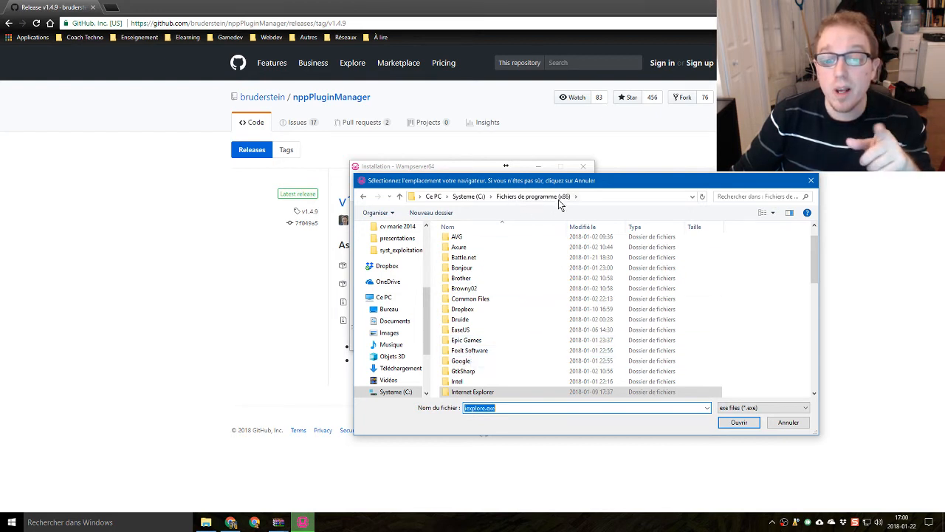
double_click(461, 360)
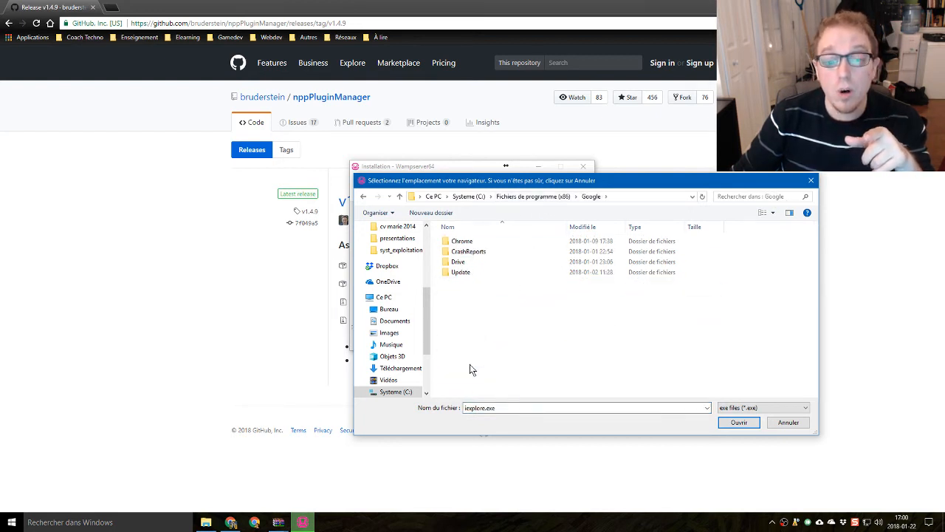
double_click(462, 240)
double_click(475, 240)
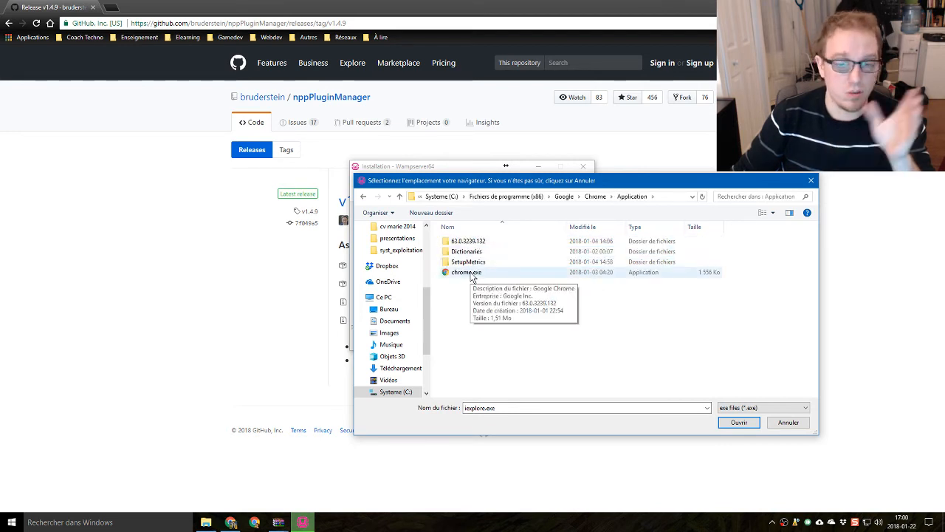
double_click(469, 273)
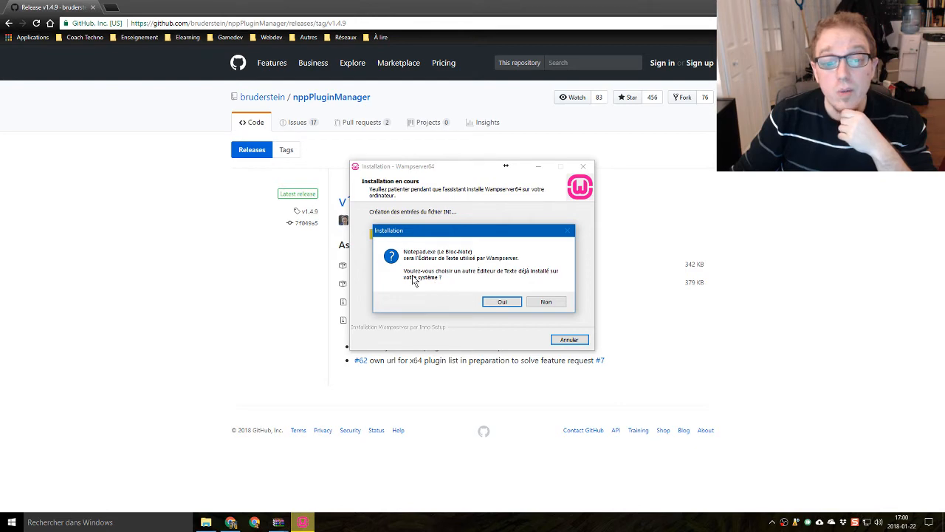
Choose notepad++.exe from the Notepad++ folder in Fichiers de programme (x86) as WampServer's text editor
left_click(504, 301)
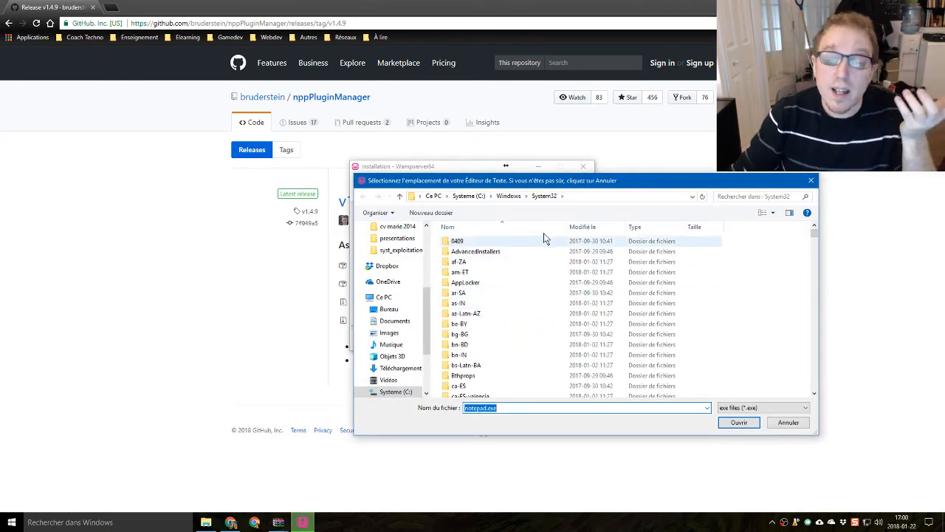
left_click(471, 197)
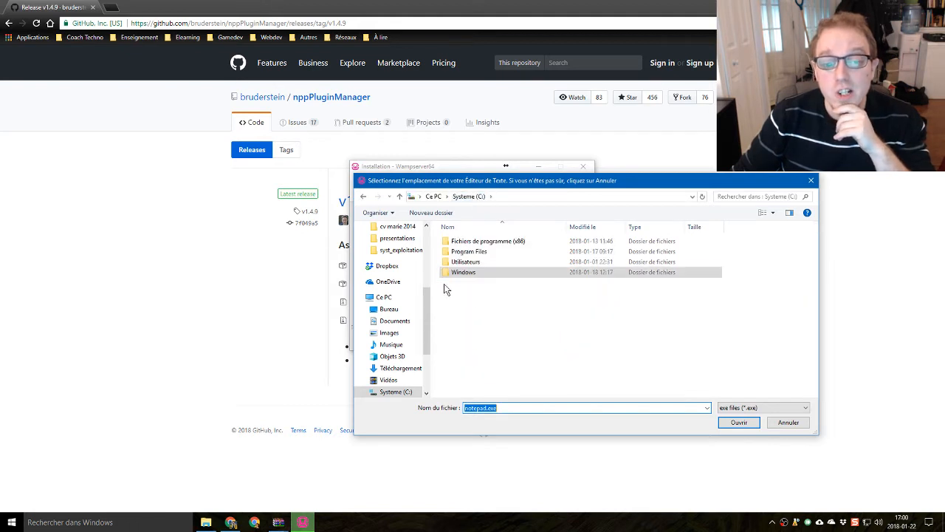
double_click(496, 246)
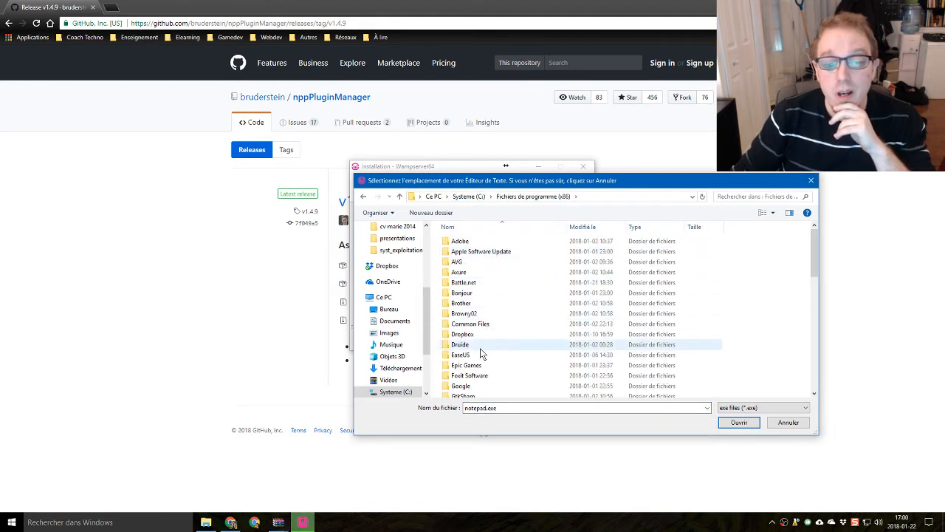
scroll(487, 351, "down", 8)
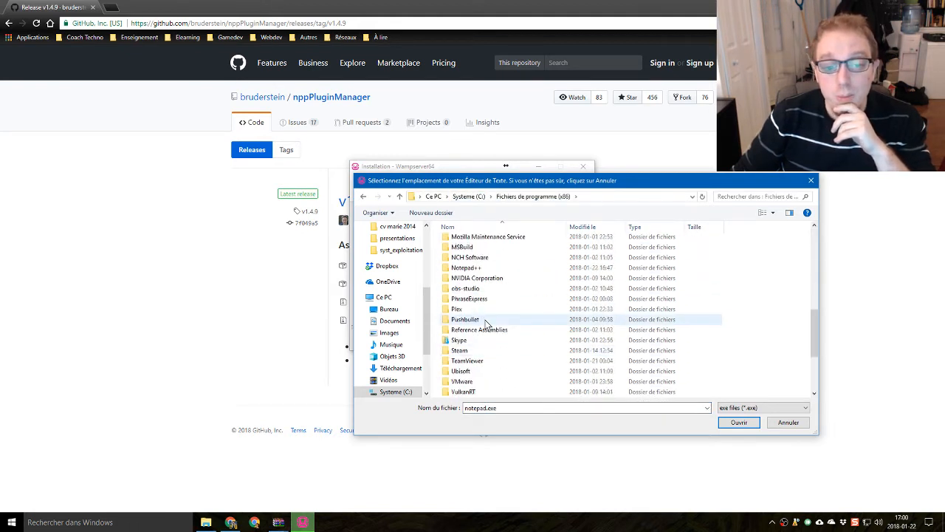
double_click(478, 270)
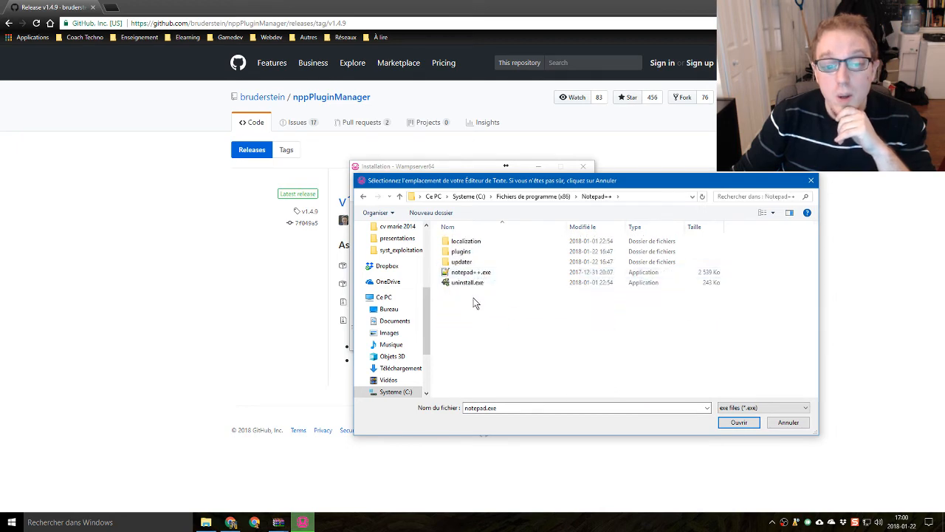
double_click(465, 274)
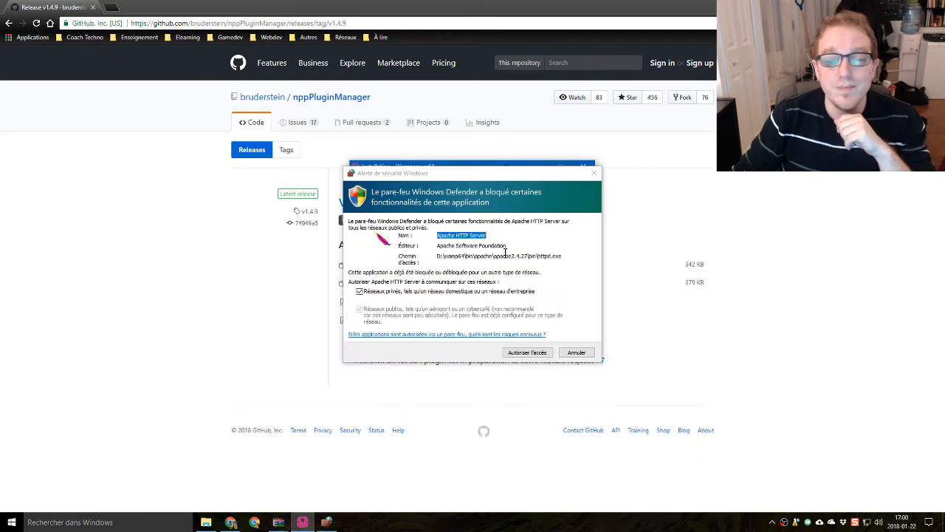
Allow Apache HTTP Server through the firewall on private networks and finish the Wampserver64 installation
left_click(529, 354)
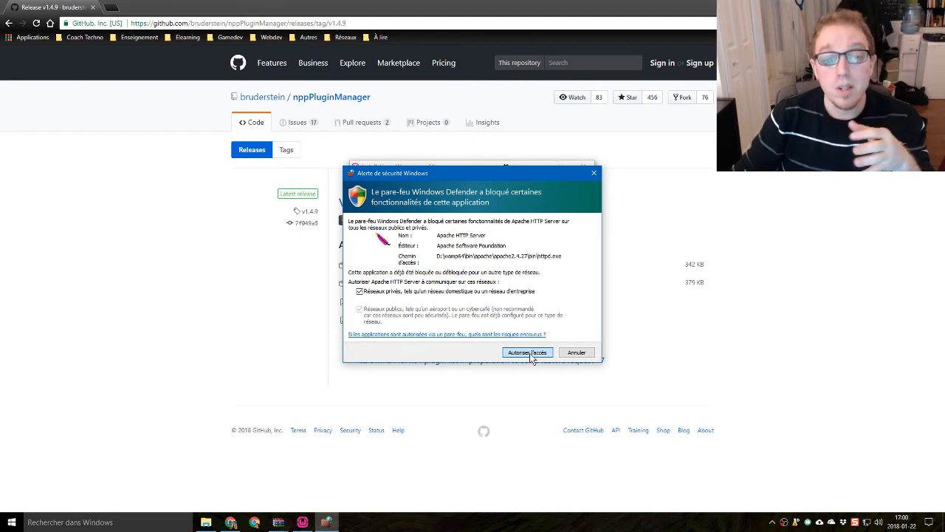
left_click(527, 355)
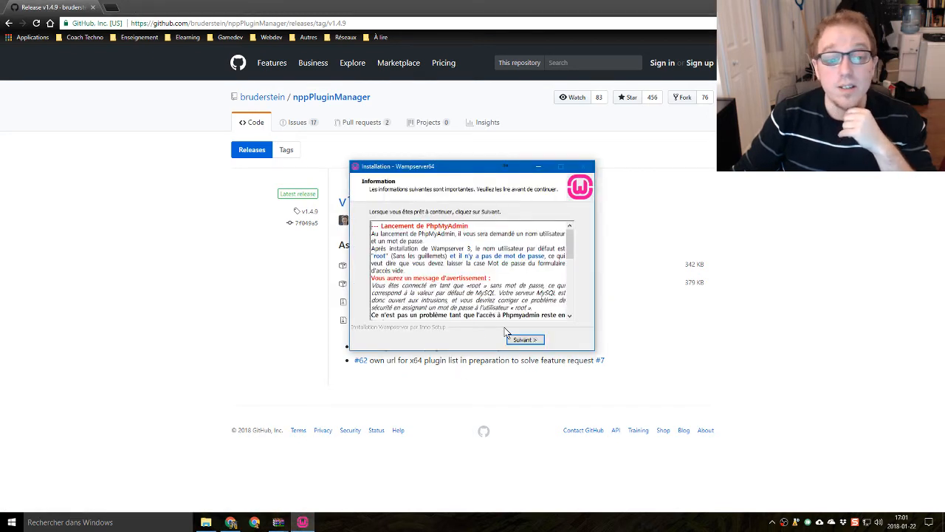
left_click(523, 340)
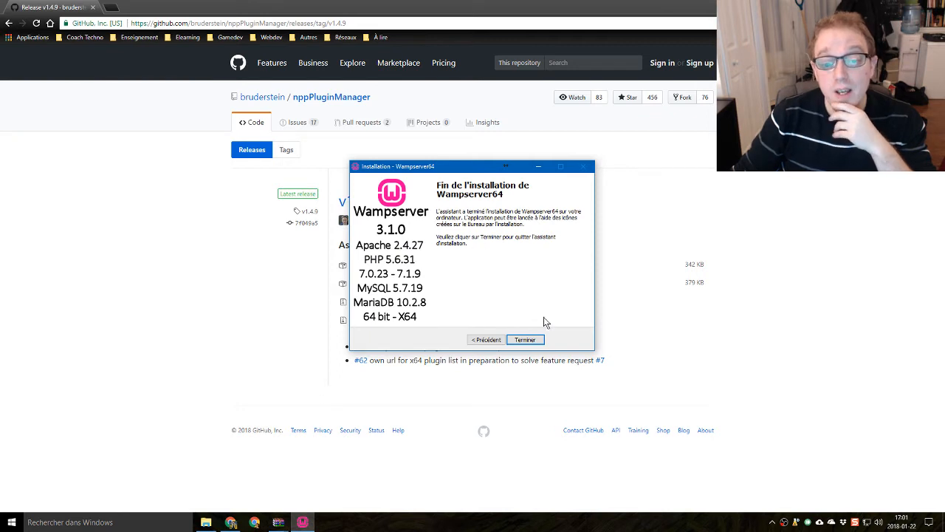
left_click(525, 341)
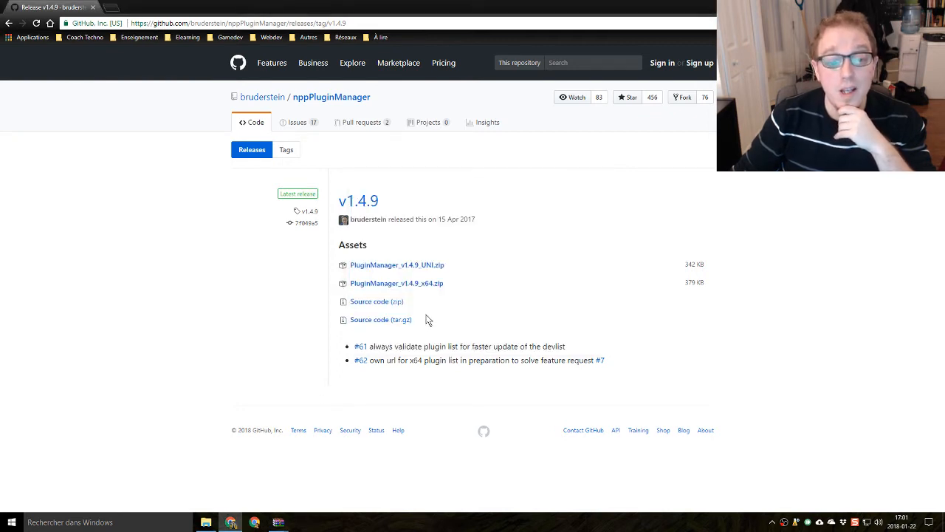
Close the nppPluginManager release page, the PluginManager archive and the site_demo folder window
left_click(93, 8)
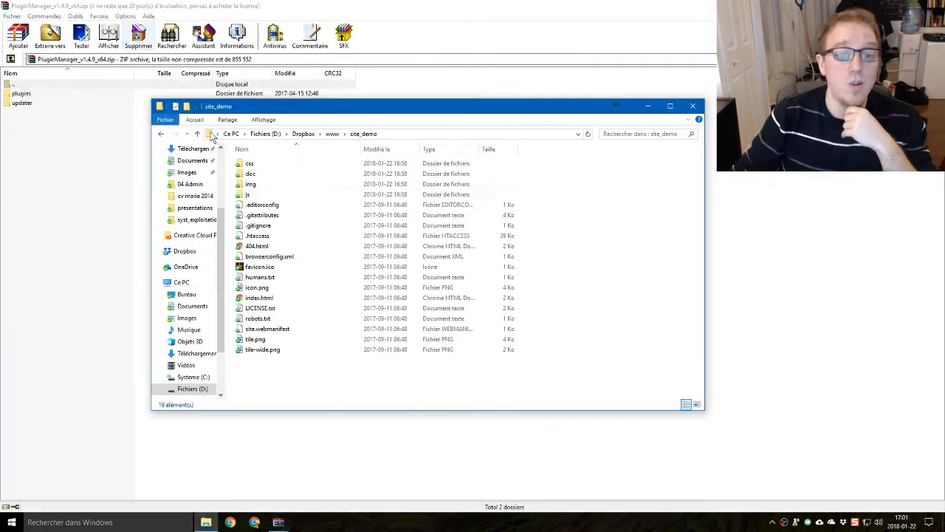
left_click(5, 7)
left_click(7, 8)
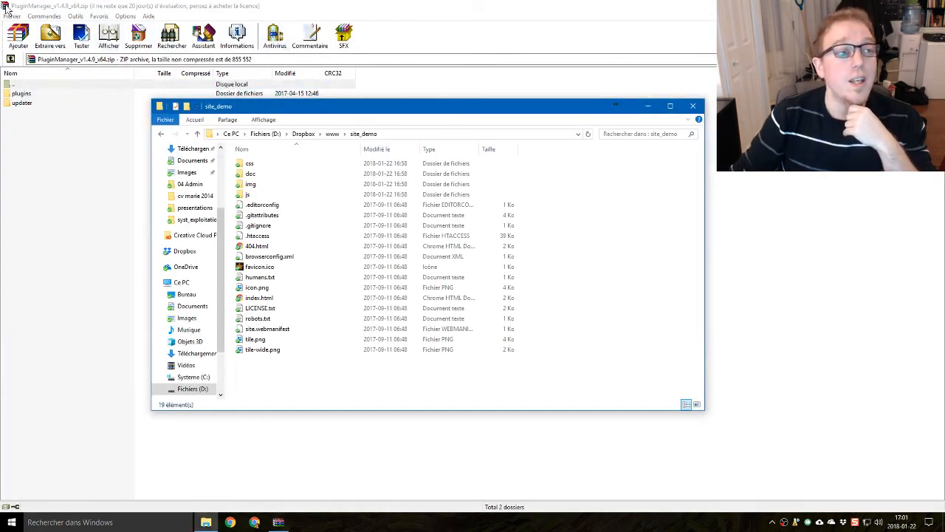
double_click(6, 8)
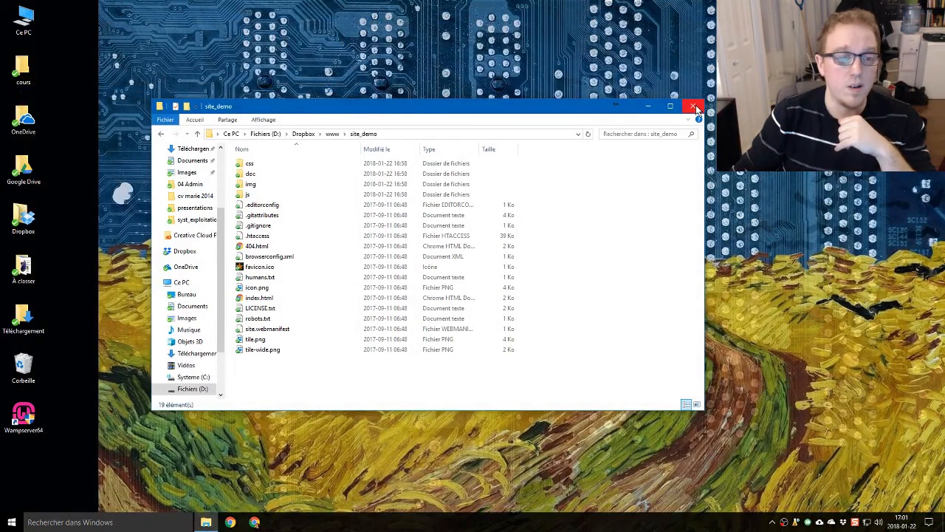
left_click(696, 105)
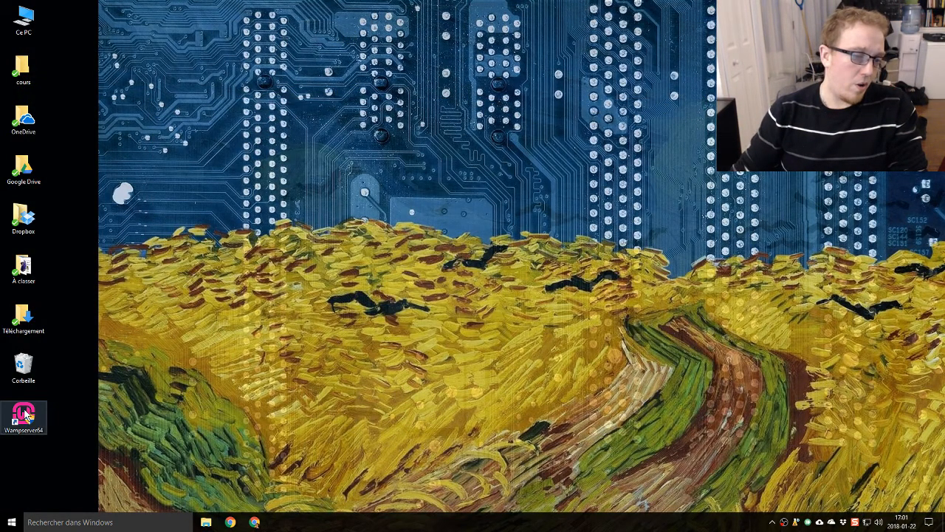
Launch Wampserver64, authorize it to run and check its icon in the notification area
left_click(11, 522)
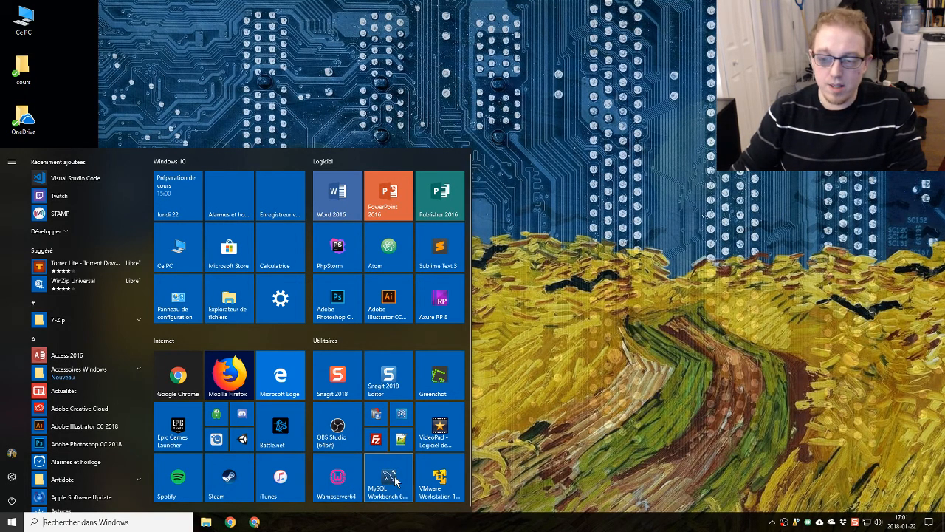
left_click(337, 486)
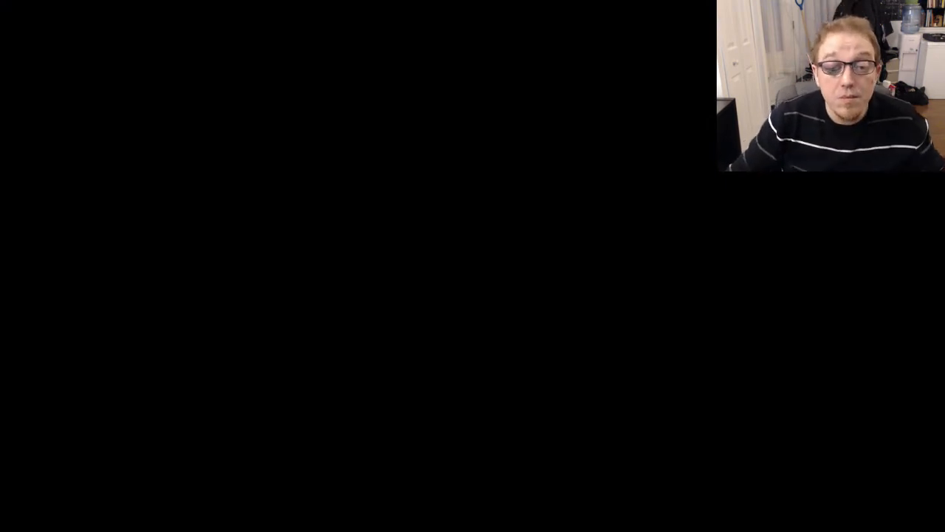
left_click(466, 348)
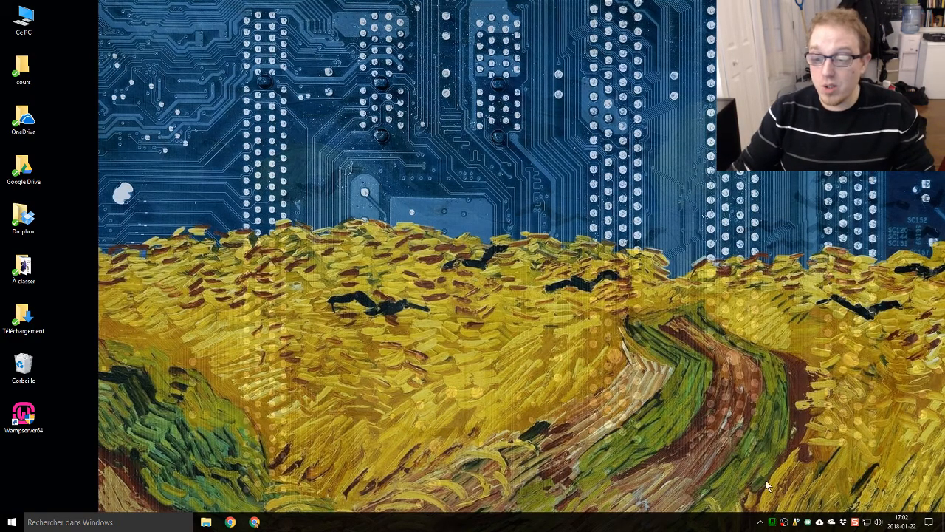
mouse_move(776, 525)
left_mouse_down()
mouse_move(748, 506)
mouse_move(782, 526)
left_mouse_up()
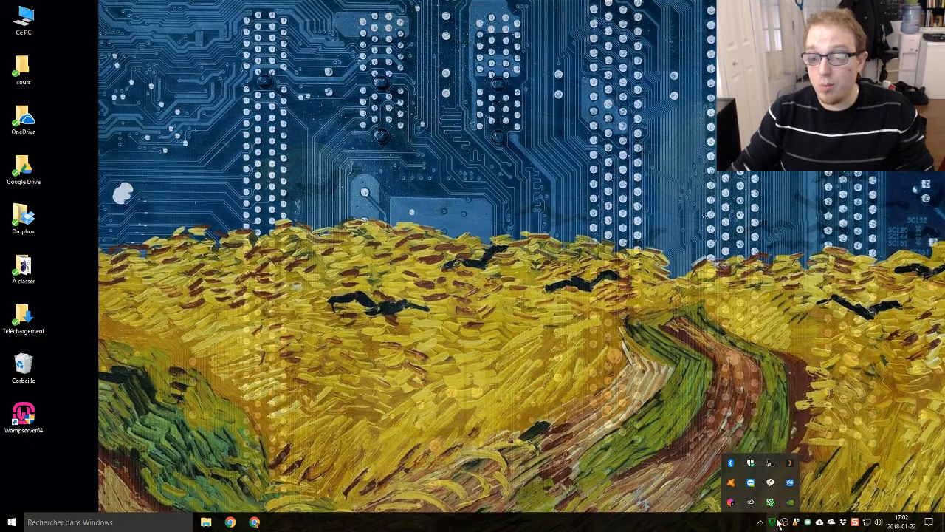
left_click(581, 421)
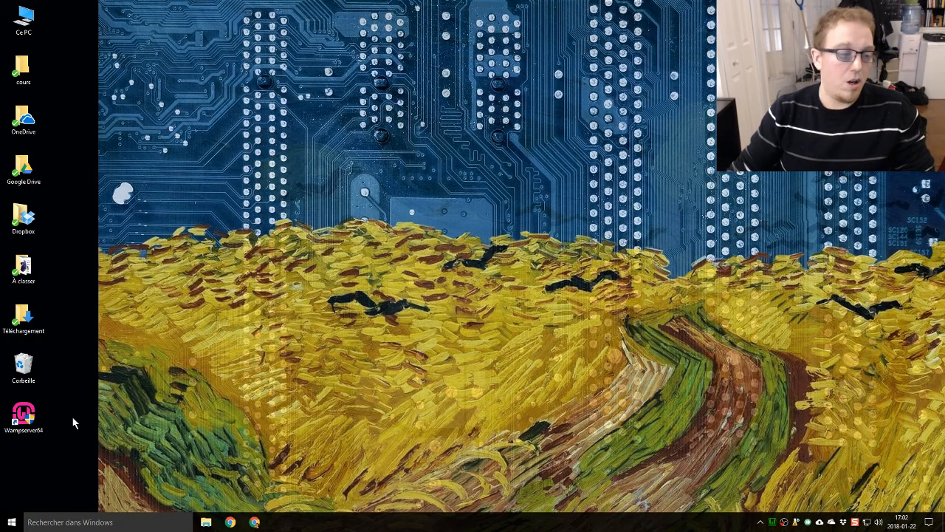
Delete the Wampserver64 desktop shortcut and empty the Recycle Bin
left_click_drag(24, 415, 23, 372)
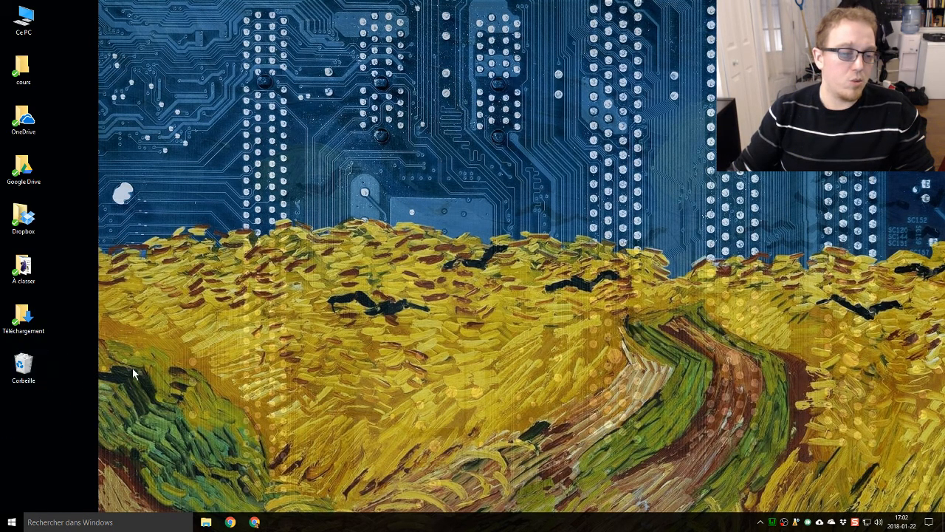
right_click(28, 366)
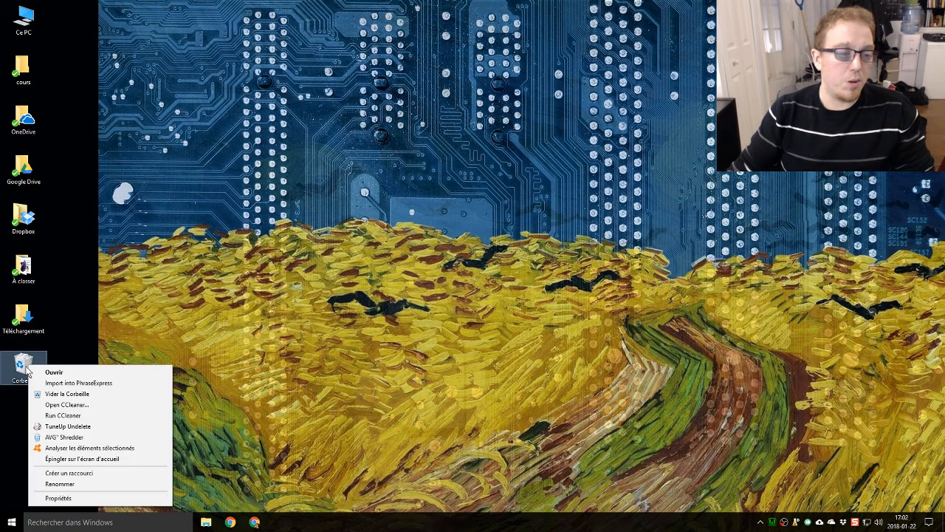
left_click(80, 395)
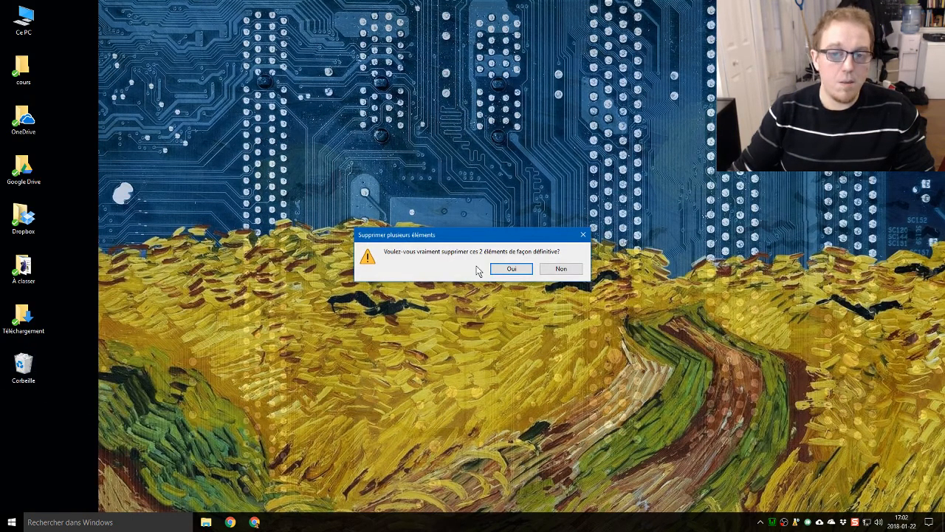
left_click(506, 269)
left_click(493, 383)
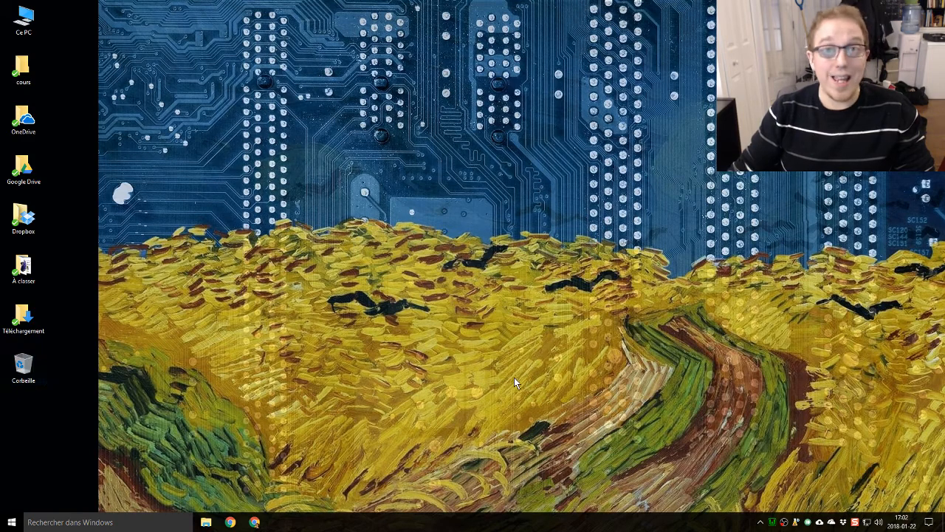
Open the Localhost home page from WampServer's notification-area icon
left_click(773, 522)
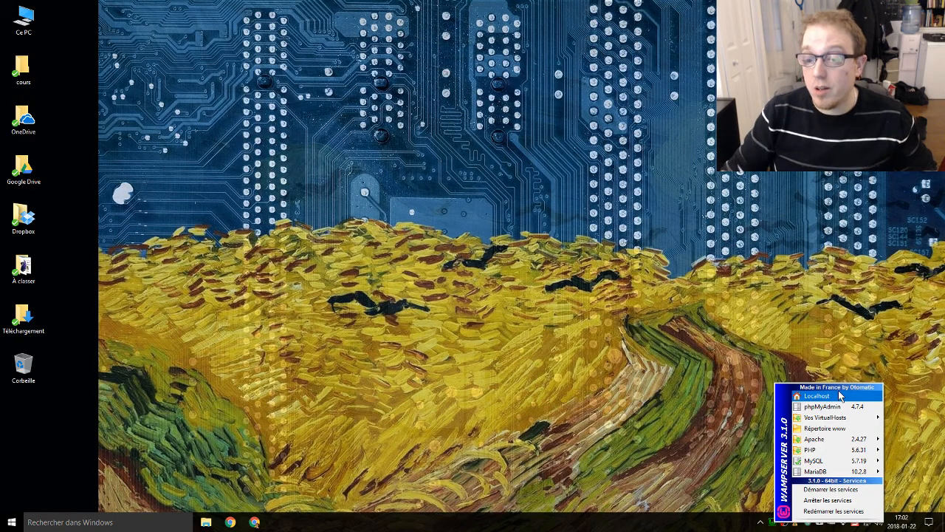
left_click(731, 429)
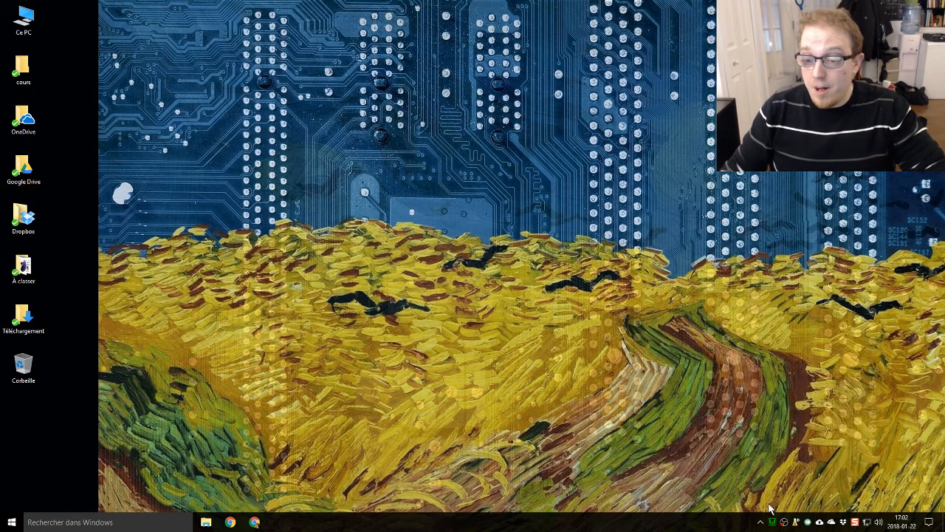
left_click(777, 524)
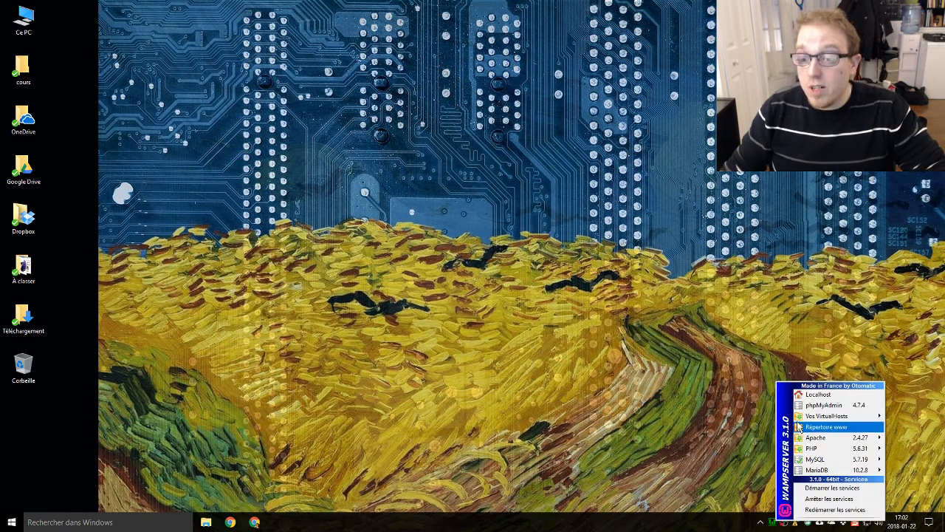
left_click(820, 401)
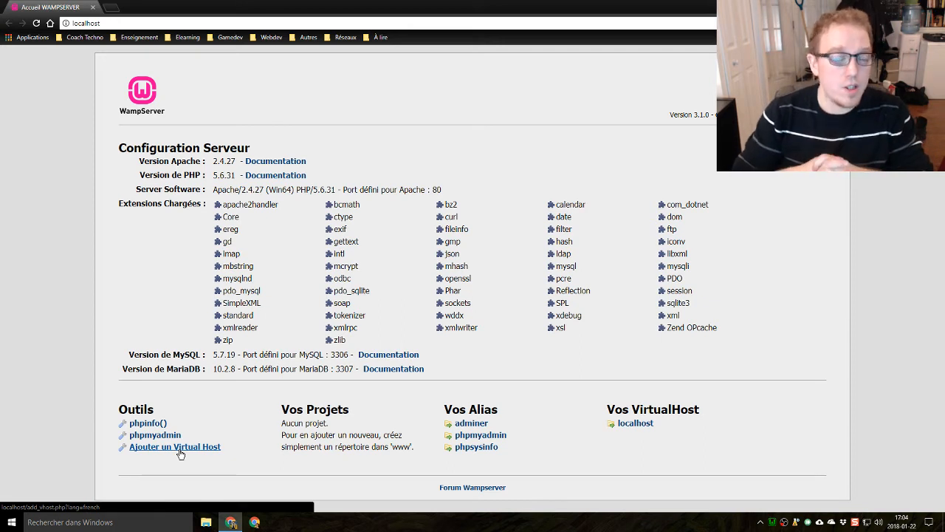
Open the form for adding a virtual host, review its naming rules and name the host demosite
left_click(180, 447)
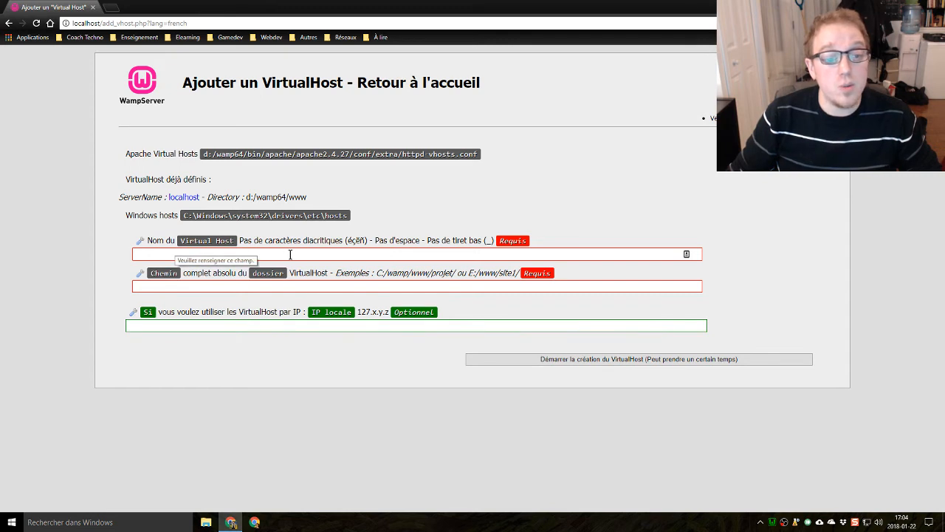
left_click_drag(241, 244, 445, 245)
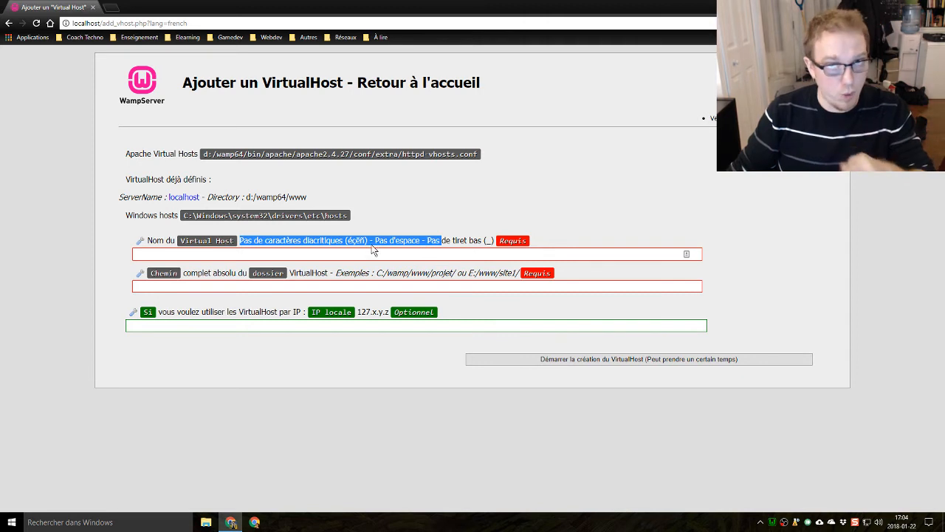
left_click(470, 254)
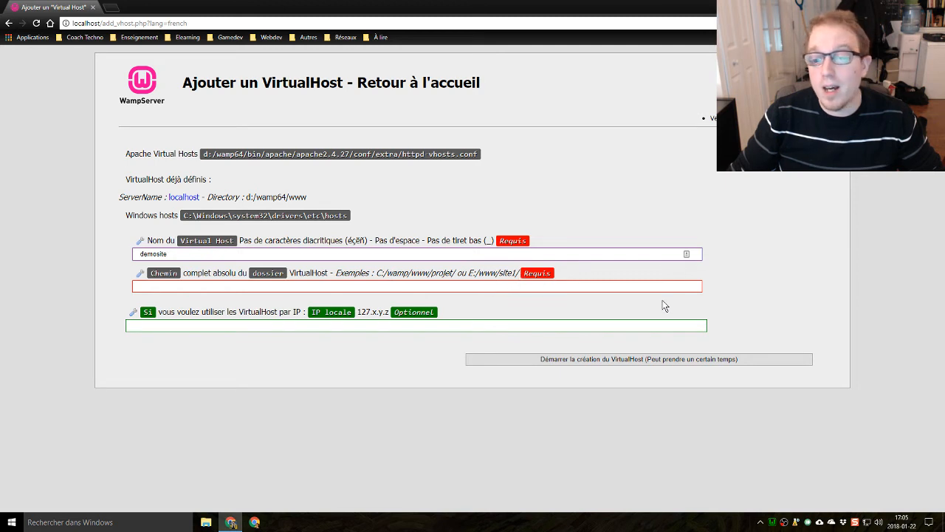
Open the www folder in Dropbox in File Explorer and rename the site_demo folder as sitedemo
left_click(163, 287)
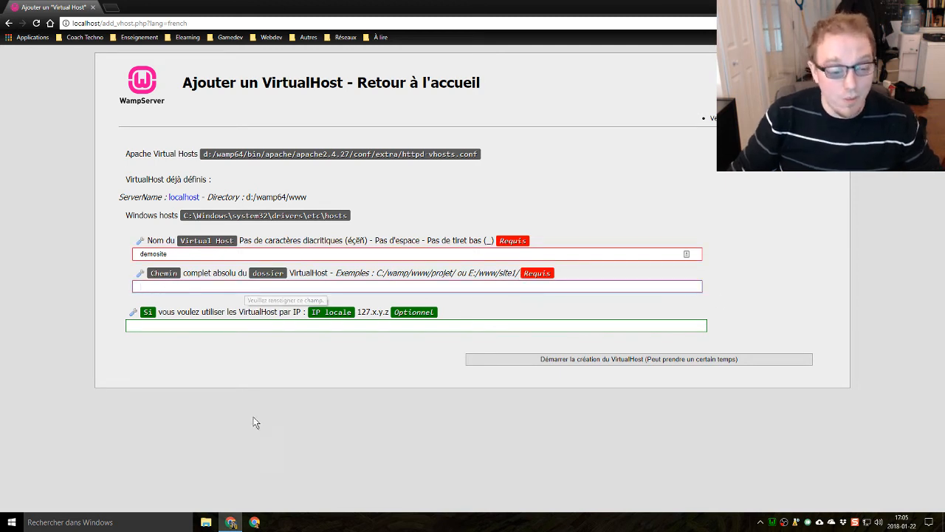
left_click(203, 525)
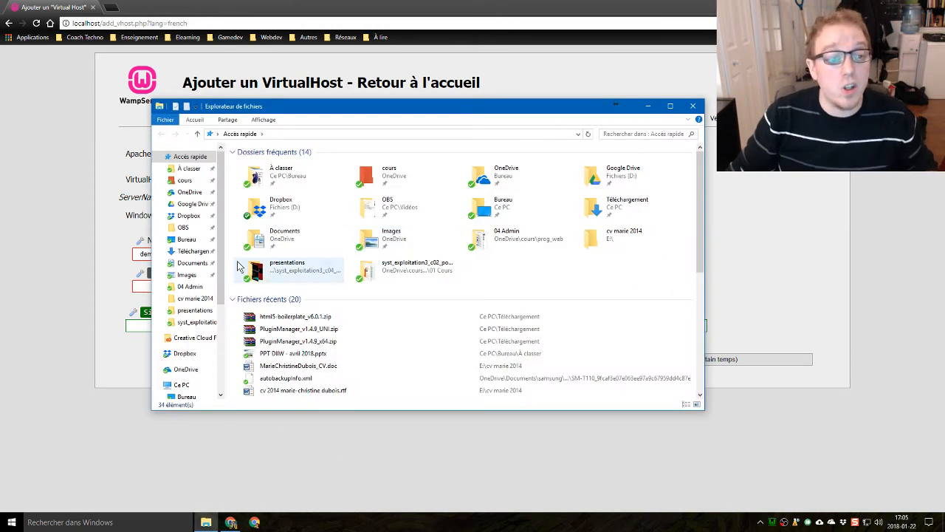
left_click(189, 216)
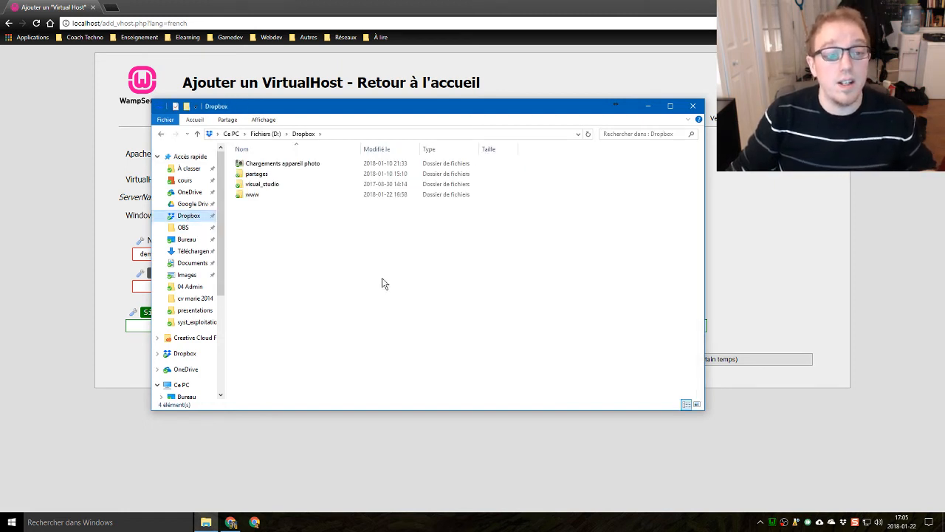
double_click(253, 196)
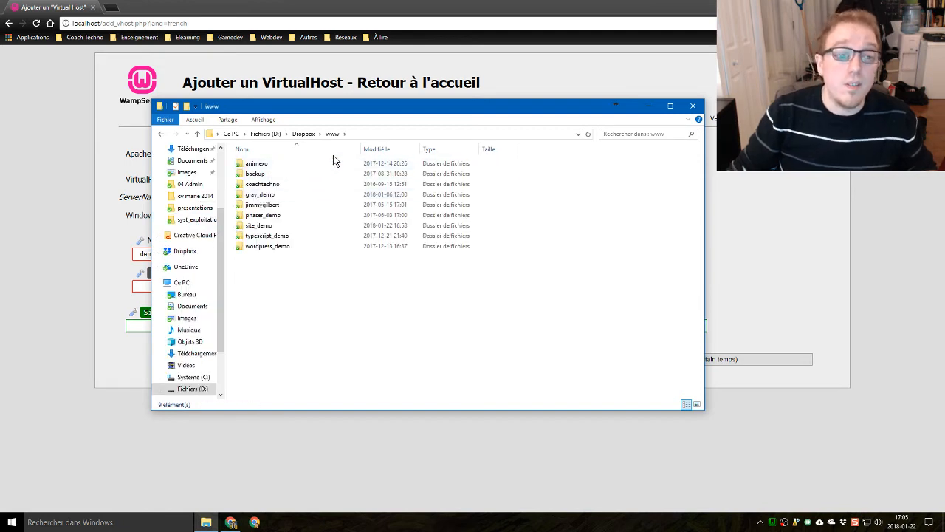
left_click(260, 230)
left_click(258, 228)
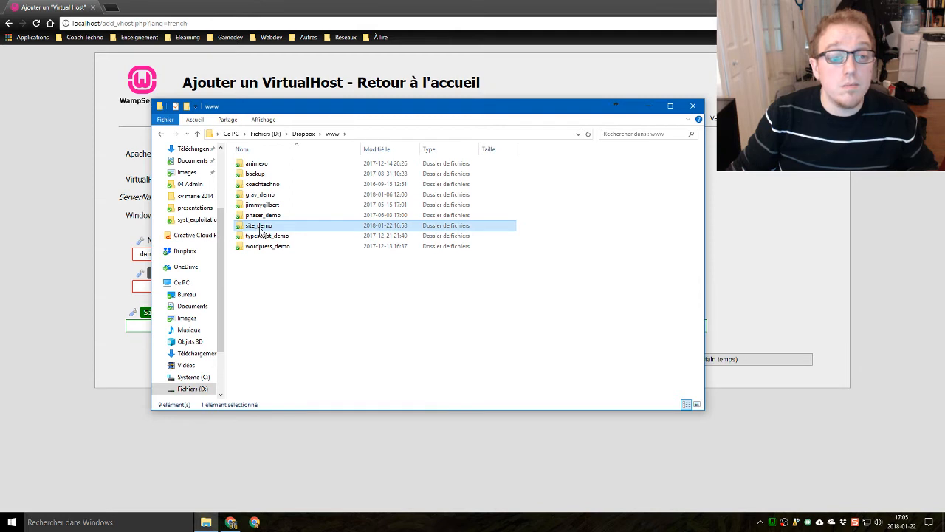
left_click(256, 228)
key("Delete")
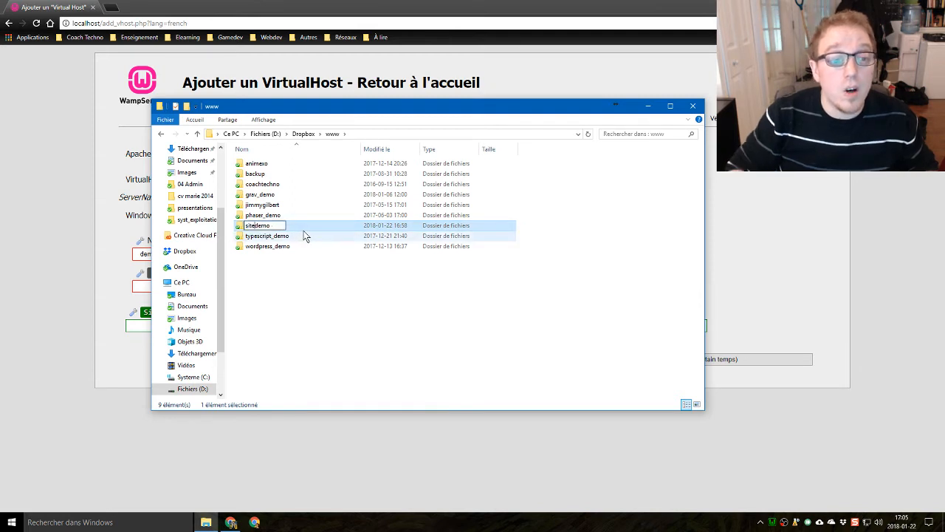
key("Return")
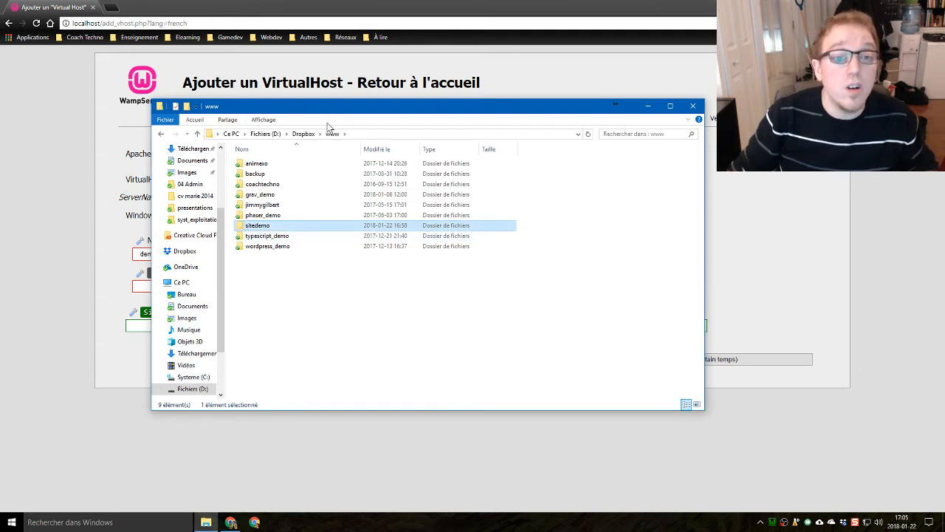
Open the sitedemo folder and copy its full path, D:\Dropbox\www\sitedemo
double_click(260, 230)
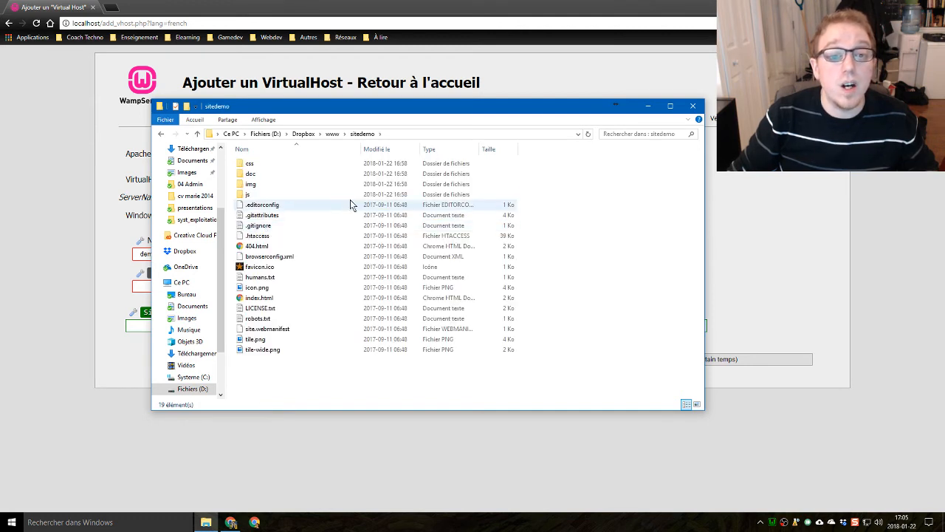
left_click(399, 134)
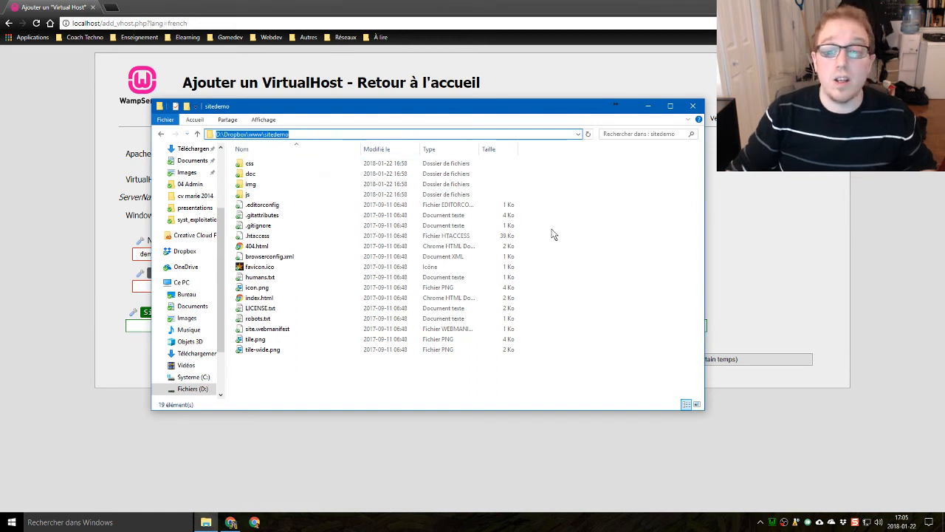
left_click(463, 384)
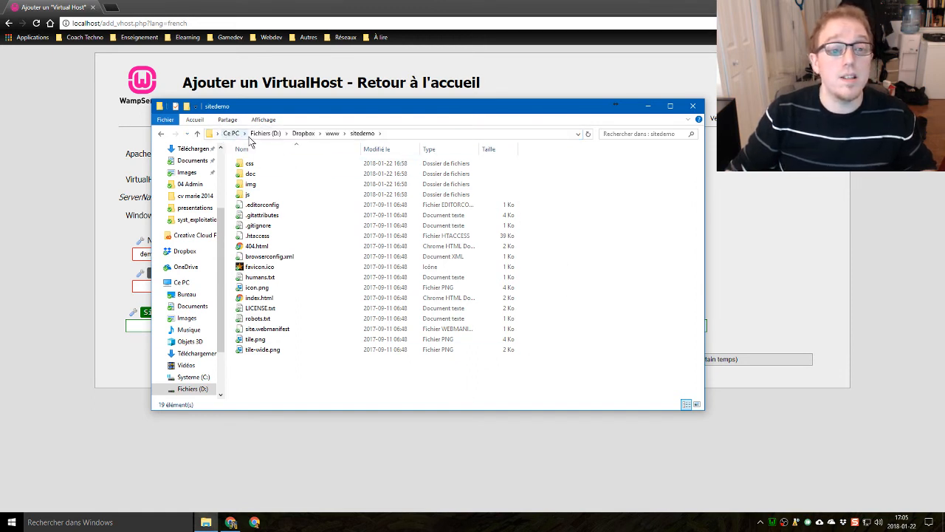
left_click(405, 135)
key("ctrl+c")
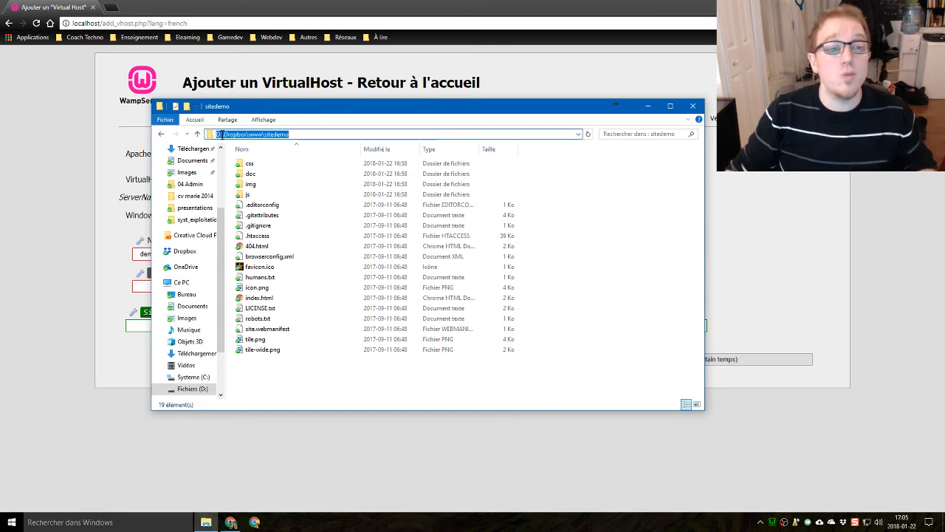
right_click(280, 139)
left_click(323, 171)
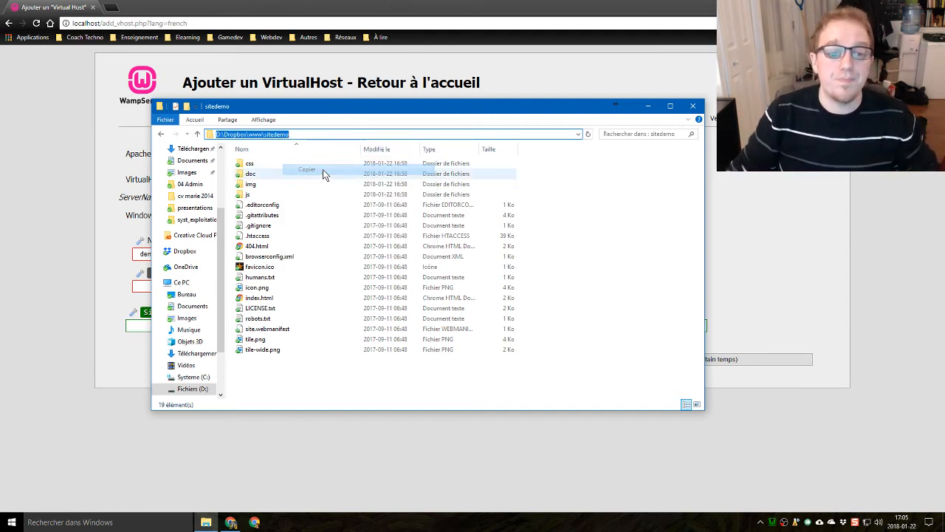
Back in Chrome, create the virtual host with the name sitedemo and the folder path D:\Dropbox\www\sitedemo
left_click(137, 298)
left_click_drag(177, 254, 80, 256)
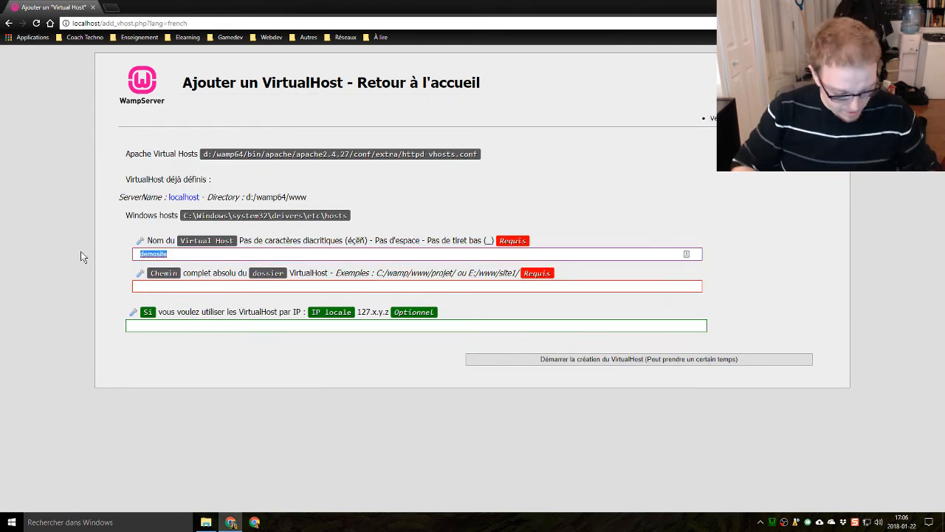
type("sitedemo")
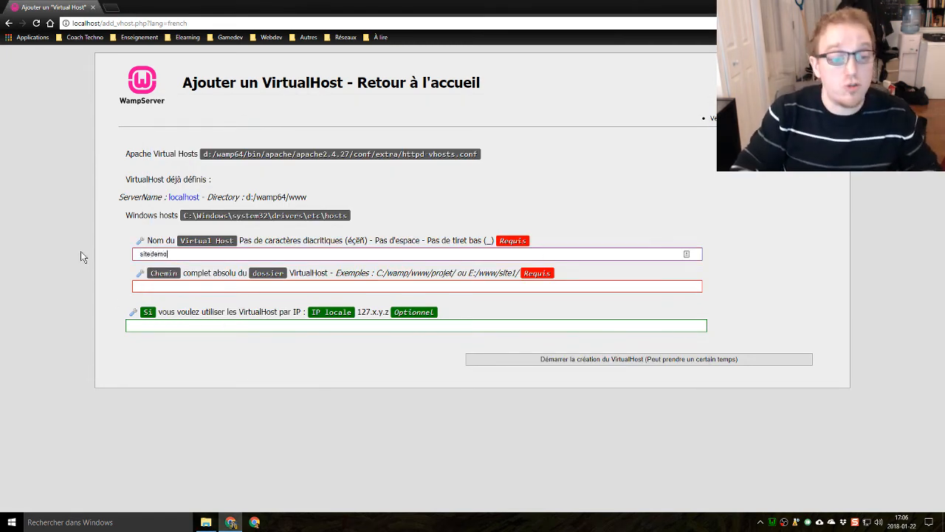
left_click(158, 288)
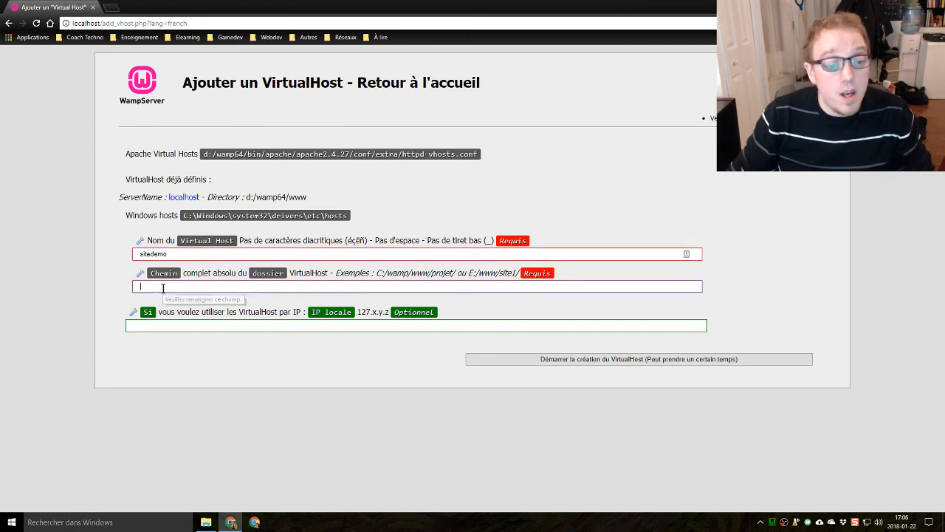
left_click(319, 288)
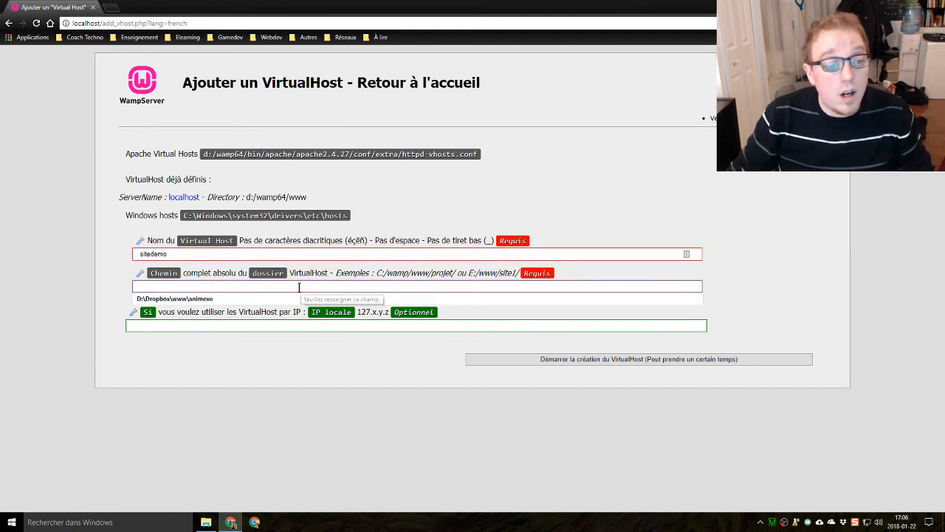
key("ctrl+v")
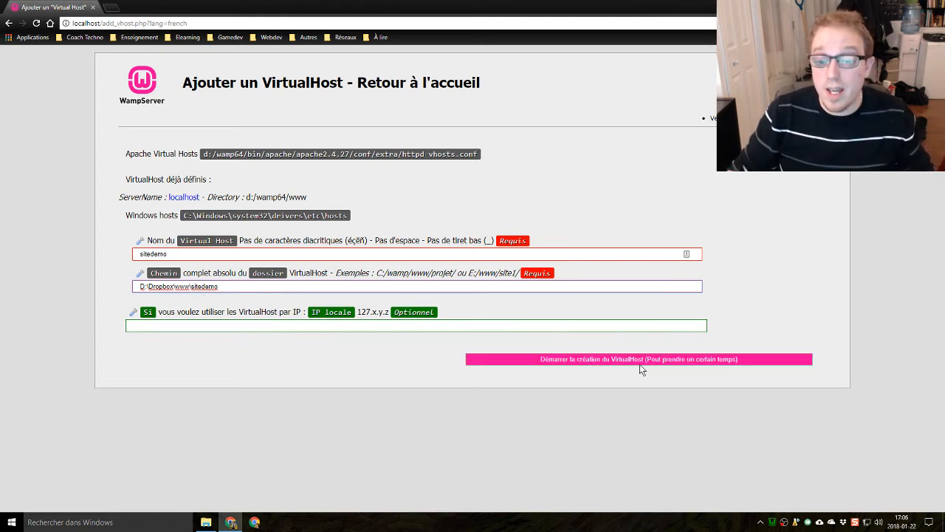
left_click(693, 360)
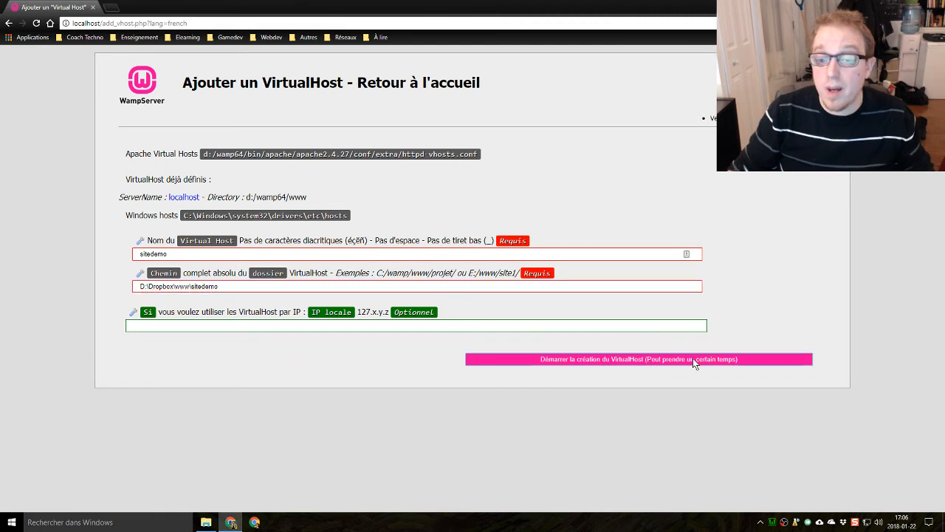
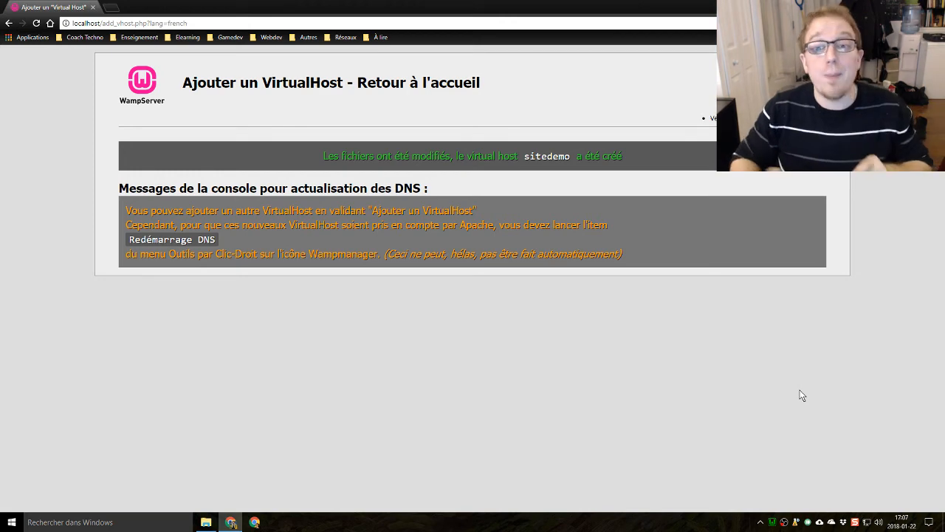
Try to open the virtual host by entering sitedemo as the address in a new browser tab
left_click(112, 8)
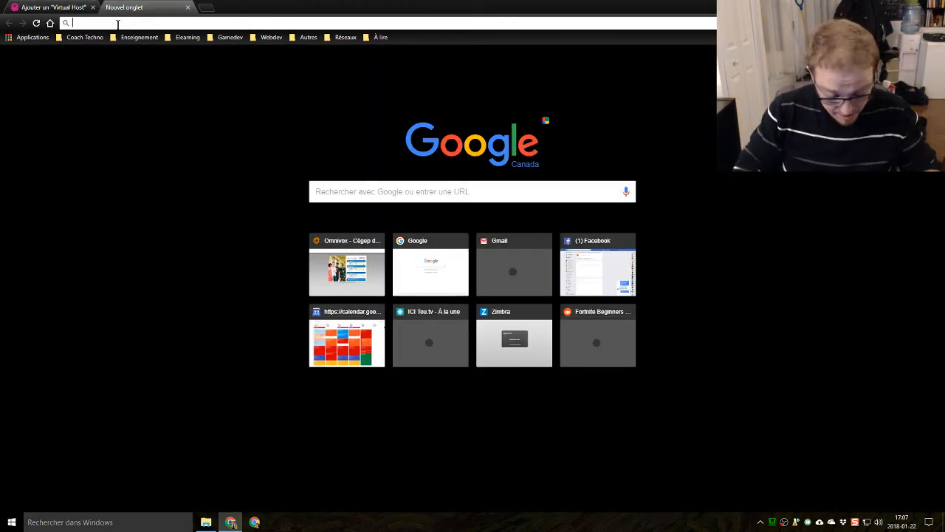
type("sitedemo")
key("Return")
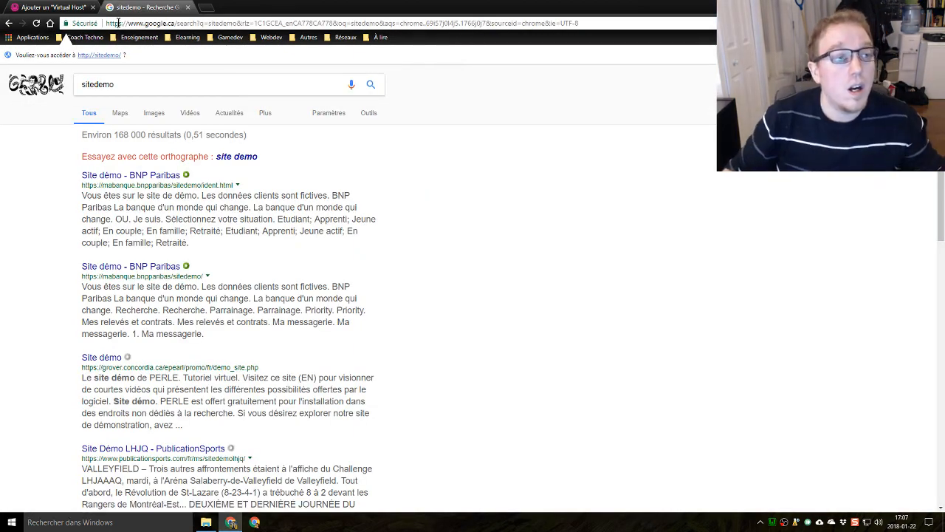
Return to the virtual host creation page and go from it to the localhost home page
key("ctrl+shift+Tab")
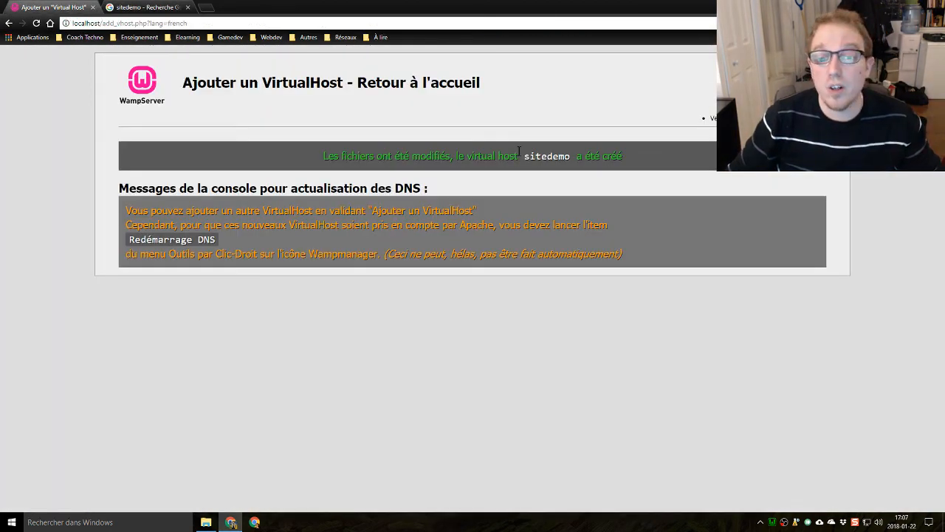
left_click_drag(551, 157, 547, 157)
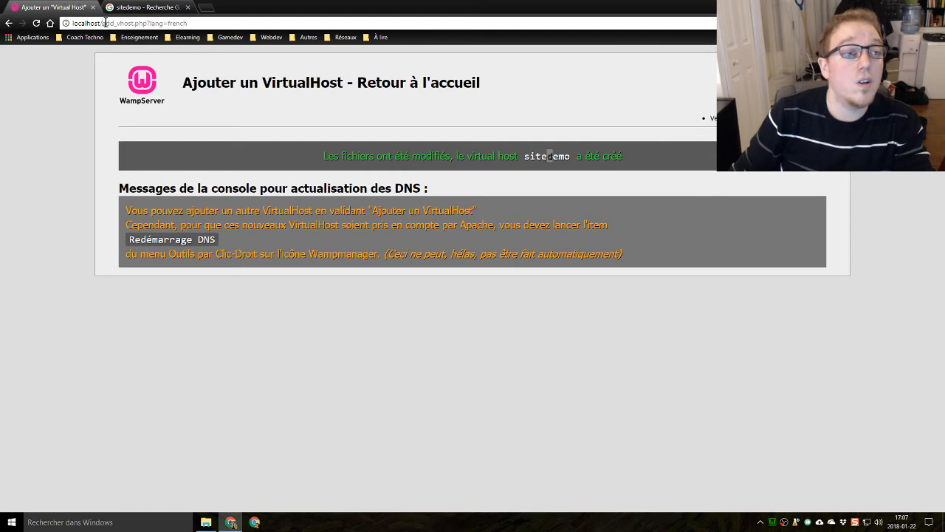
left_click_drag(102, 22, 189, 23)
key("BackSpace")
key("Return")
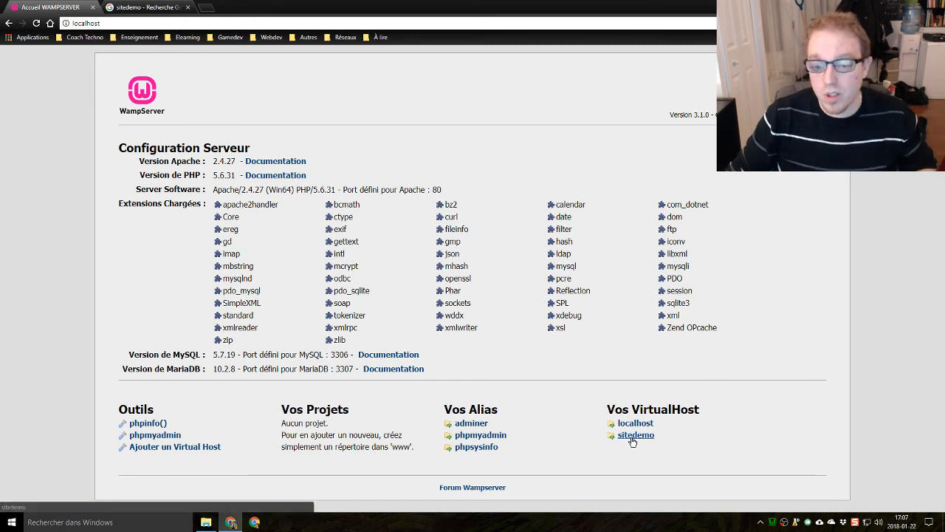
Open the sitedemo virtual host from the WampServer home page, also in a separate tab, and reload its address there
left_click(637, 437)
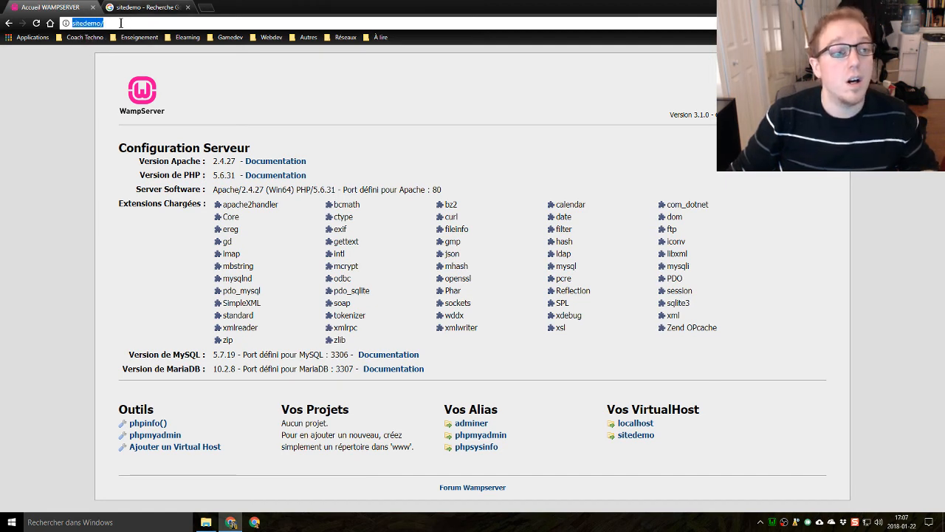
right_click(630, 436)
left_click(659, 290)
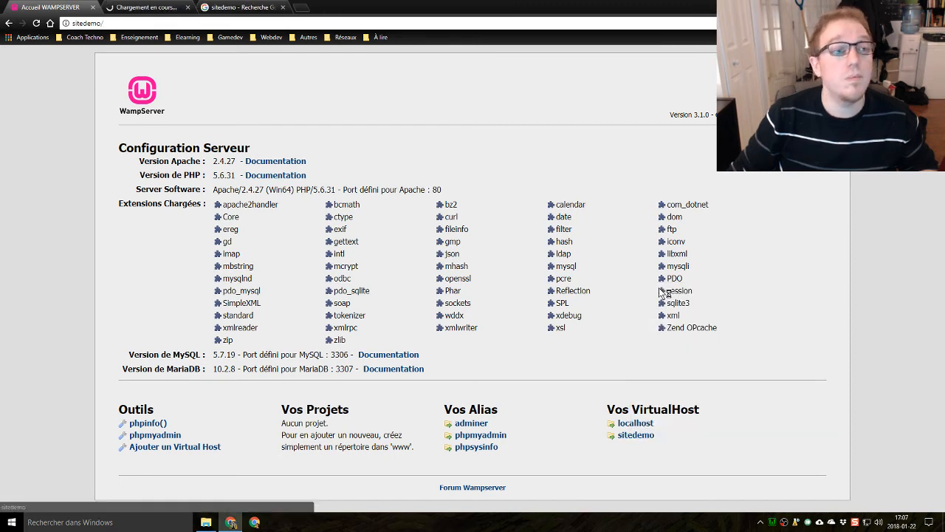
left_click(138, 6)
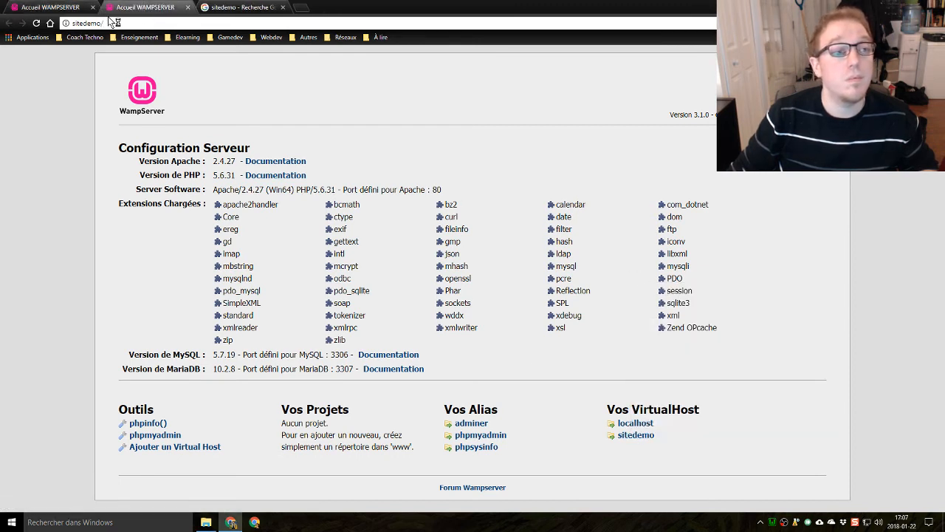
left_click(134, 25)
left_click(135, 25)
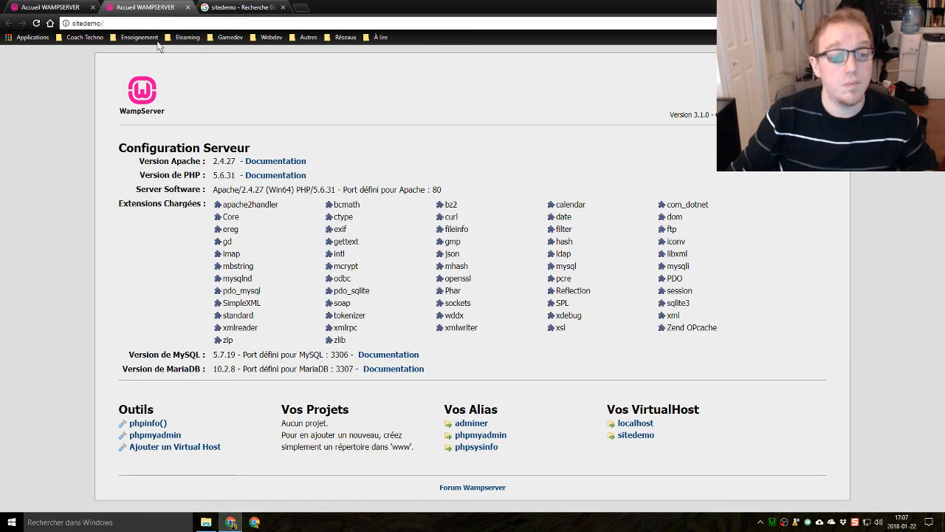
key("BackSpace")
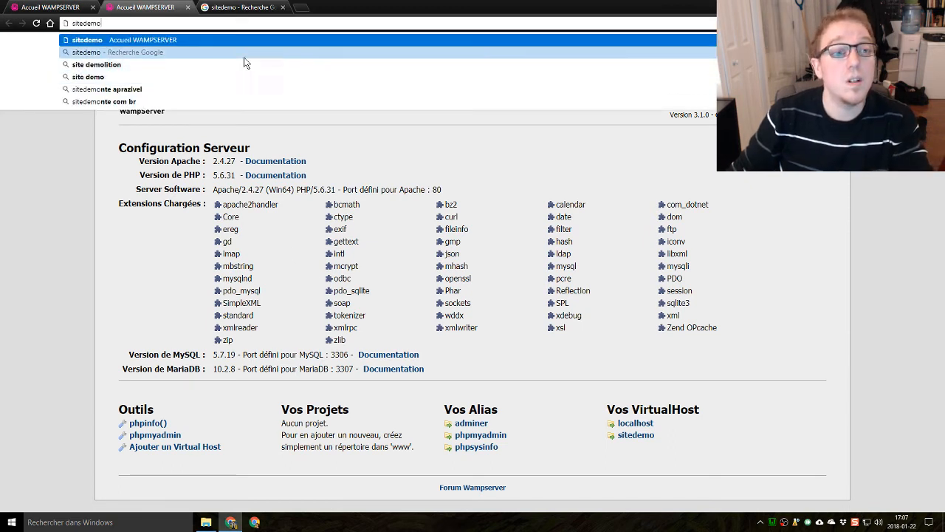
key("Return")
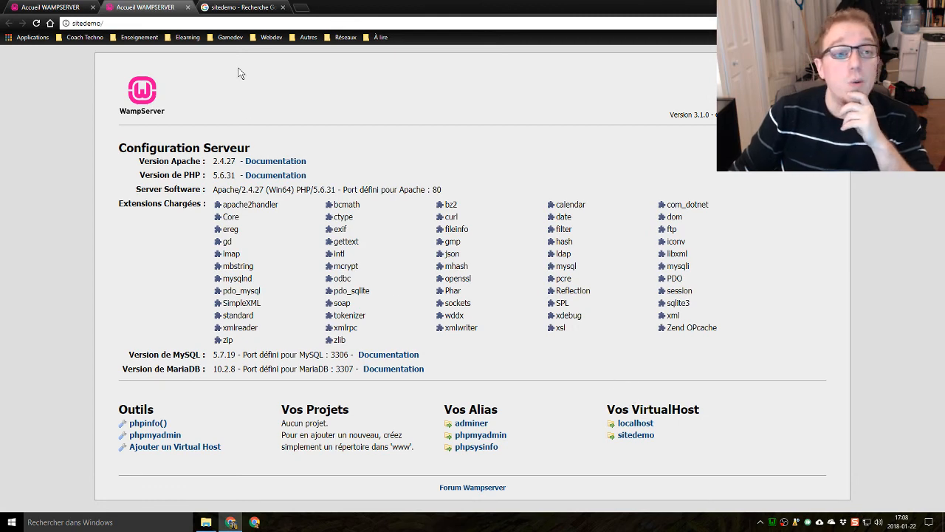
Compare the pages served by the localhost and sitedemo virtual hosts
left_click(240, 8)
left_click(152, 7)
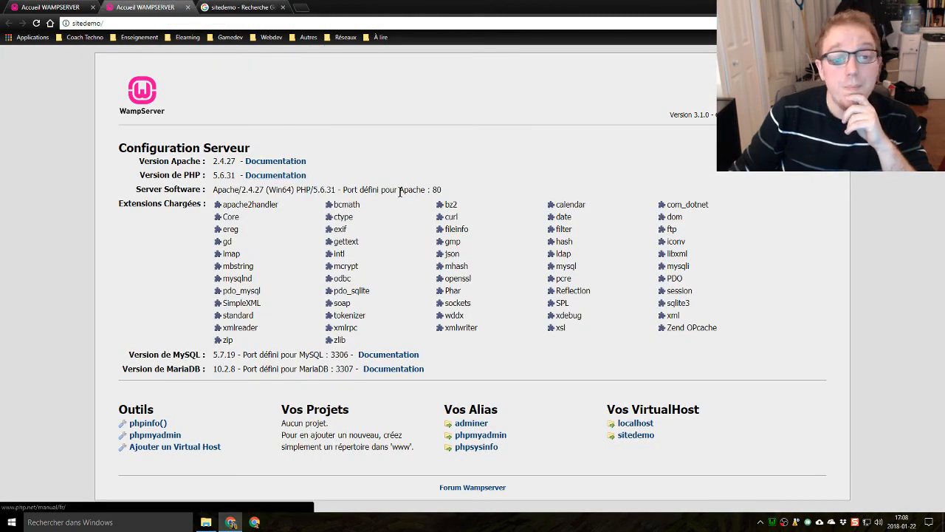
left_click(645, 435)
left_click(642, 426)
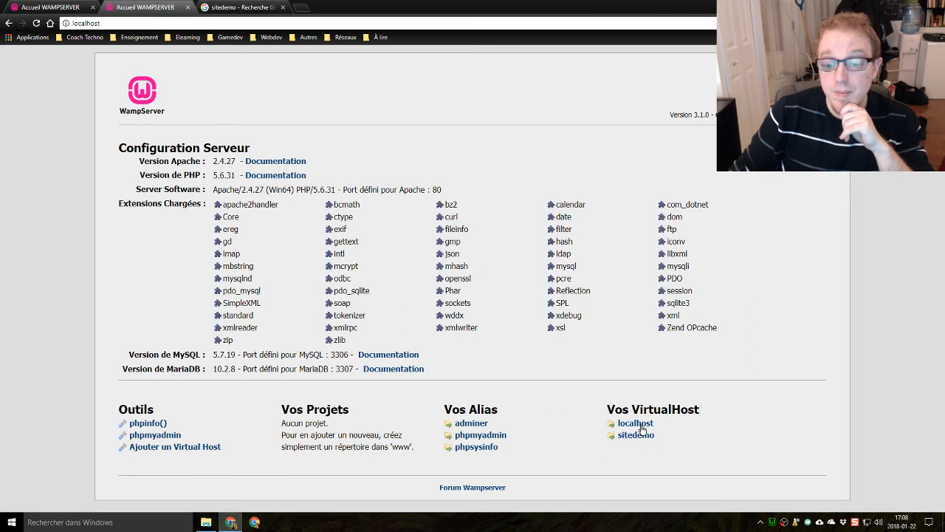
left_click(641, 438)
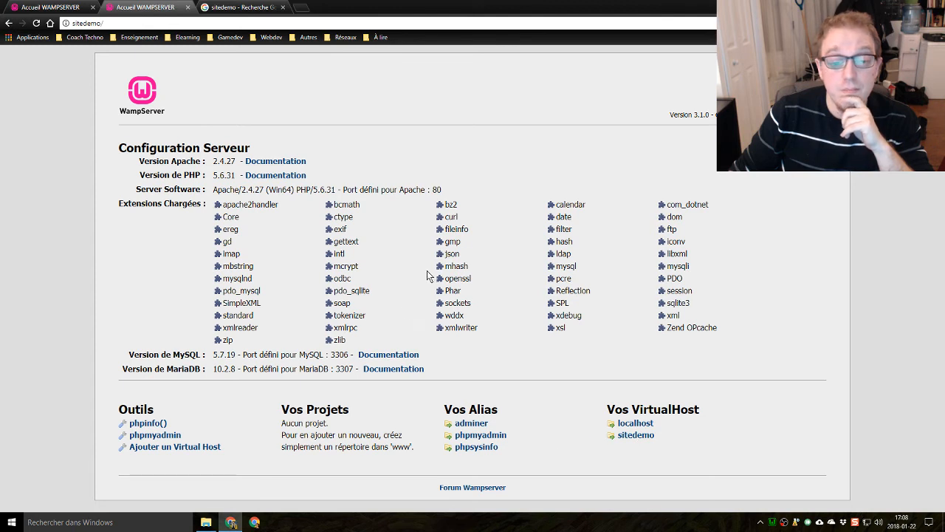
Check the contents and full path of the sitedemo folder in File Explorer, then return to the WampServer page in Chrome
left_click(206, 527)
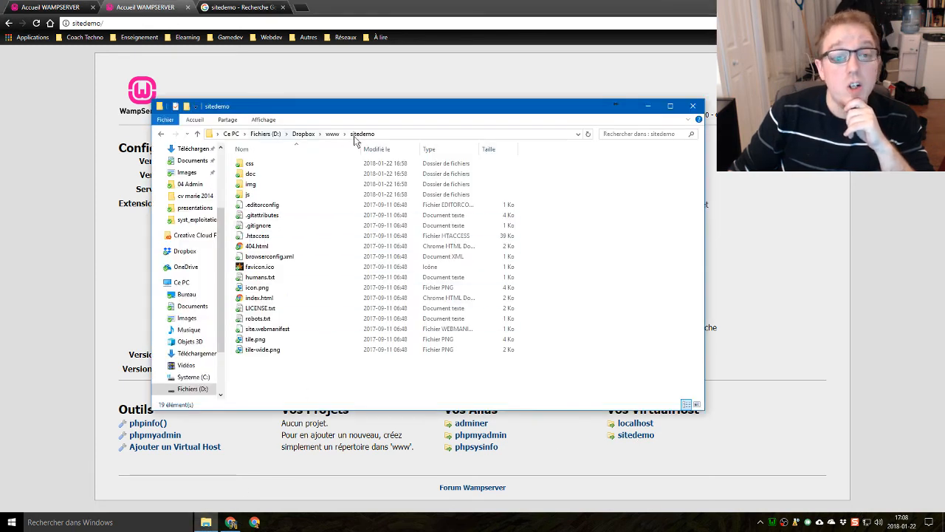
left_click(390, 135)
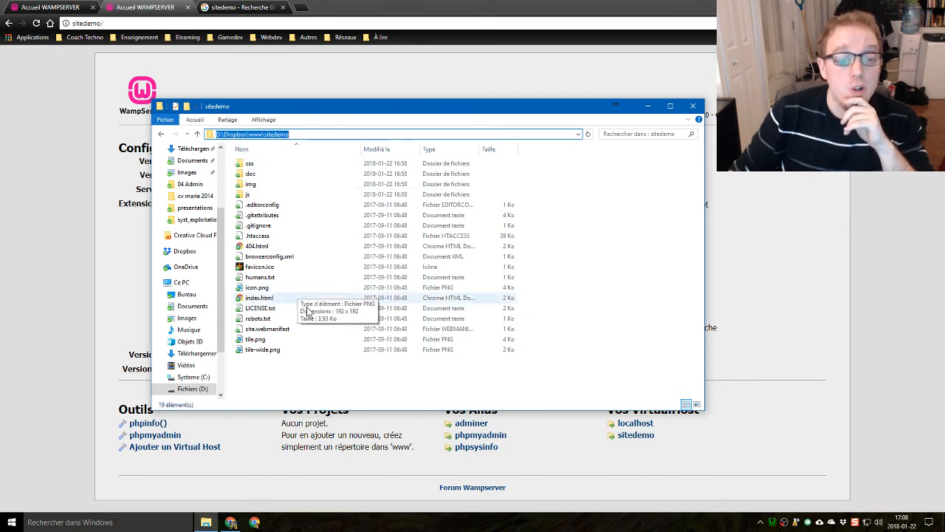
left_click(101, 273)
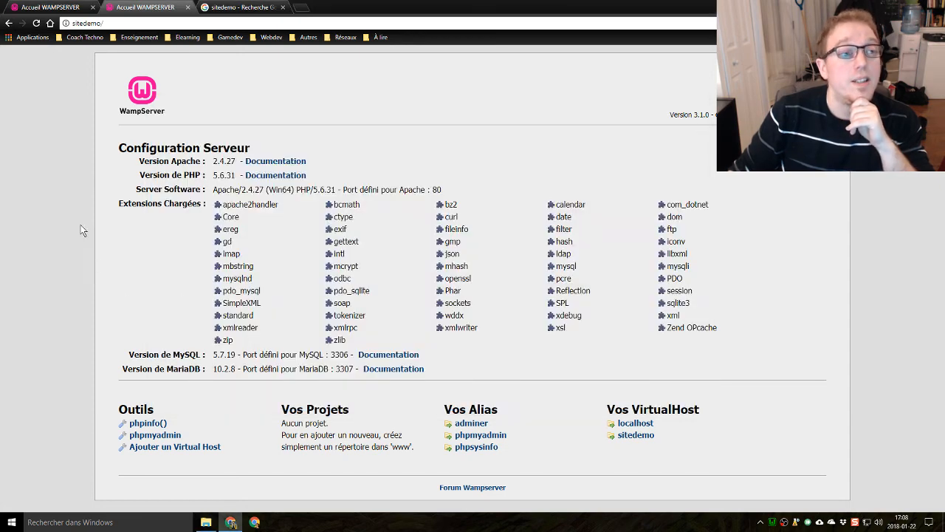
Reload the sitedemo/ address, open the sitedemo virtual host link in a separate tab and inspect the page it serves
left_click(110, 24)
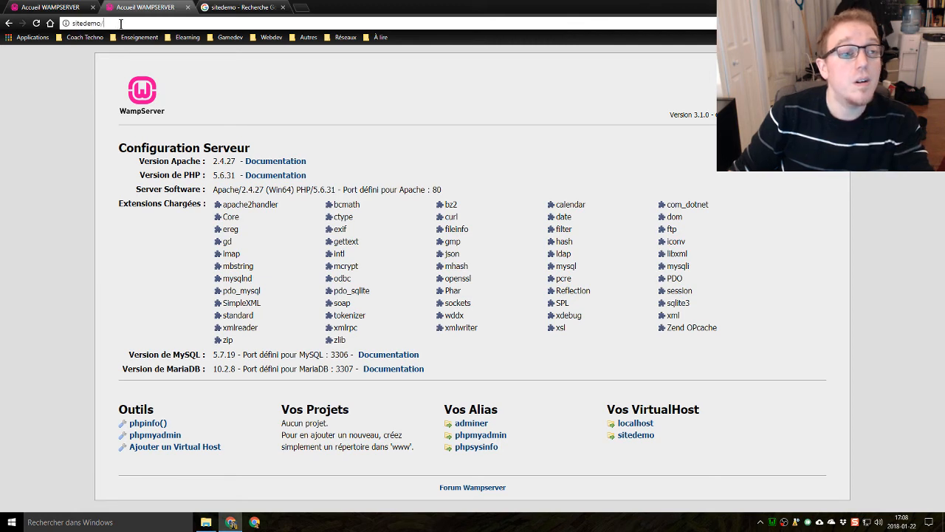
key("Return")
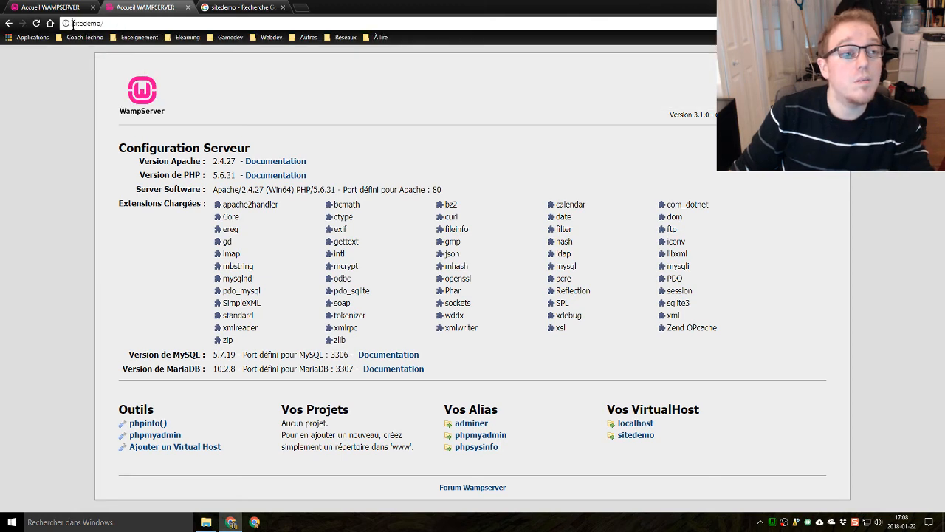
left_click(82, 26)
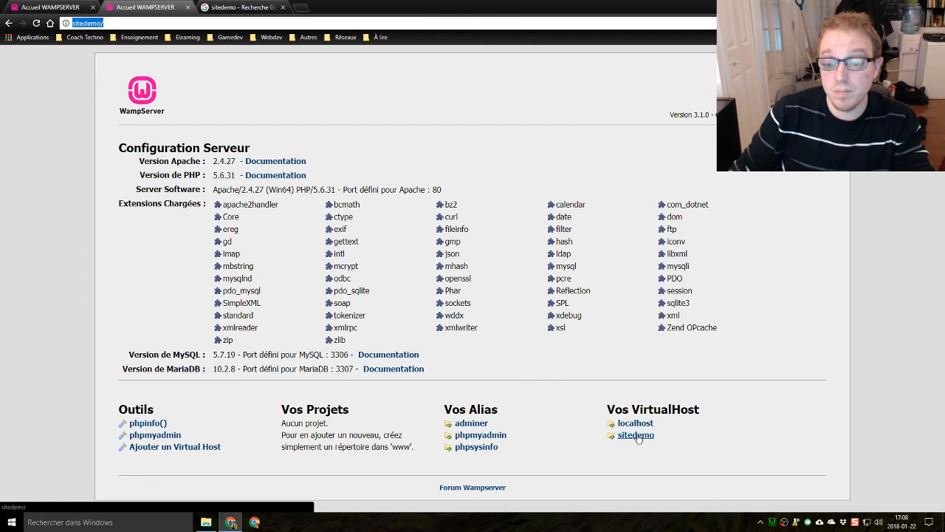
right_click(639, 436)
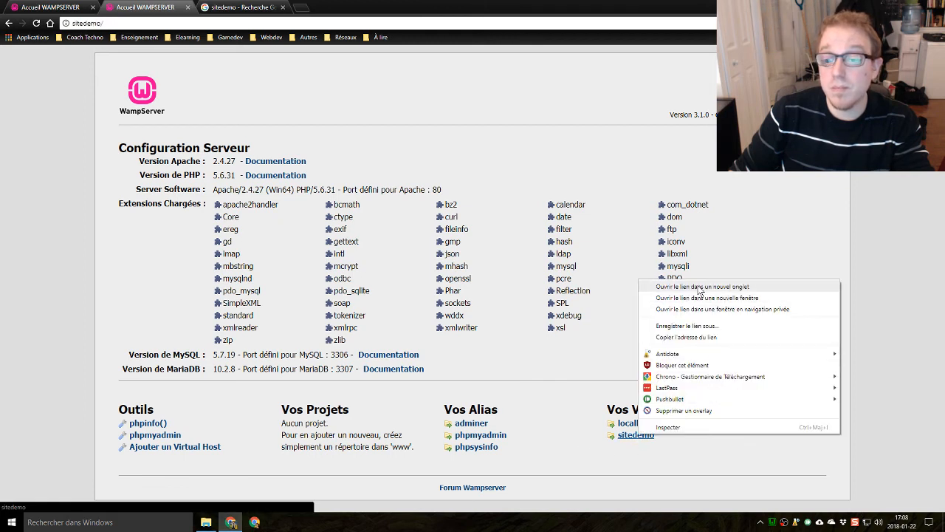
left_click(701, 287)
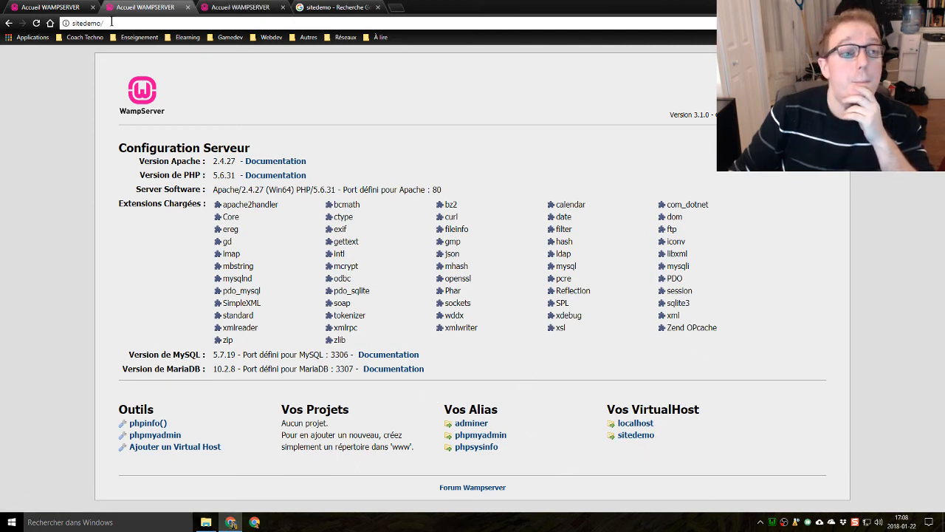
left_click(333, 7)
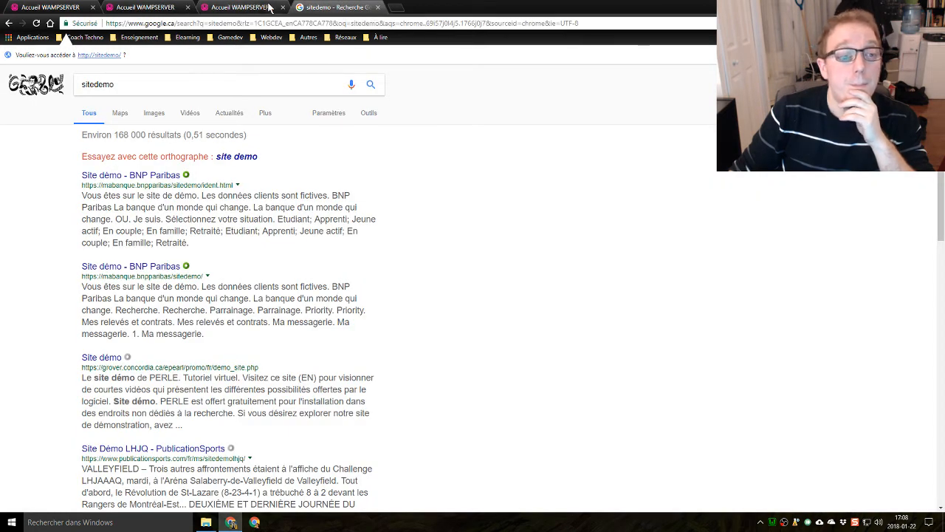
left_click(198, 7)
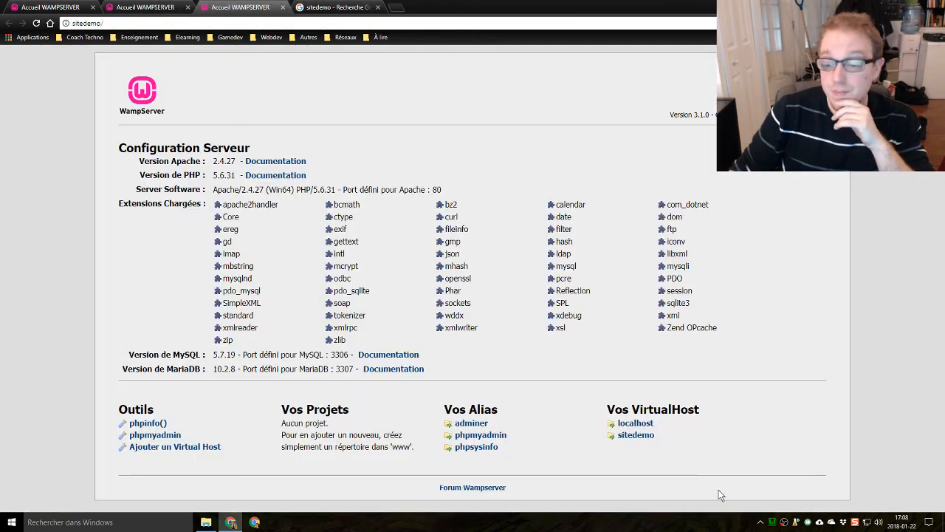
Restart all WampServer services and open the sitedemo virtual host from the WampServer home page
left_click(773, 523)
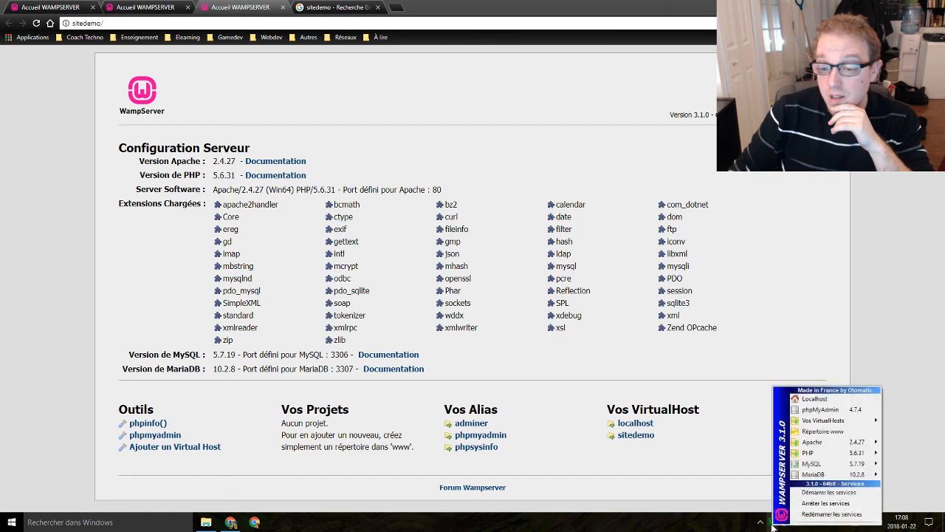
right_click(772, 523)
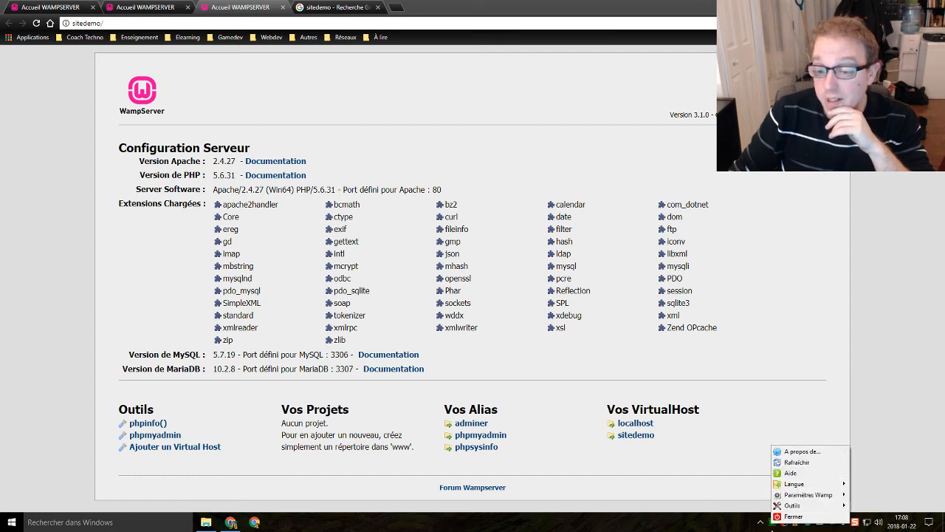
left_click(735, 529)
left_click(773, 523)
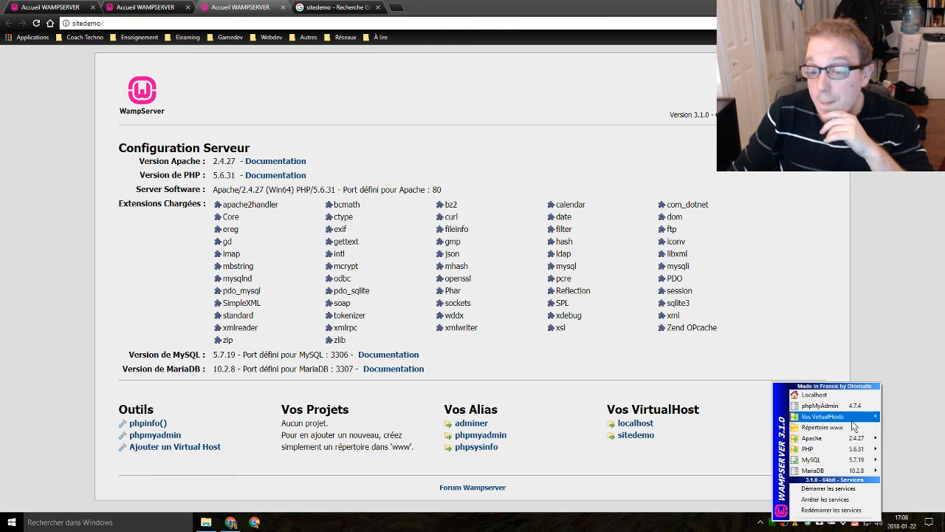
left_click(857, 511)
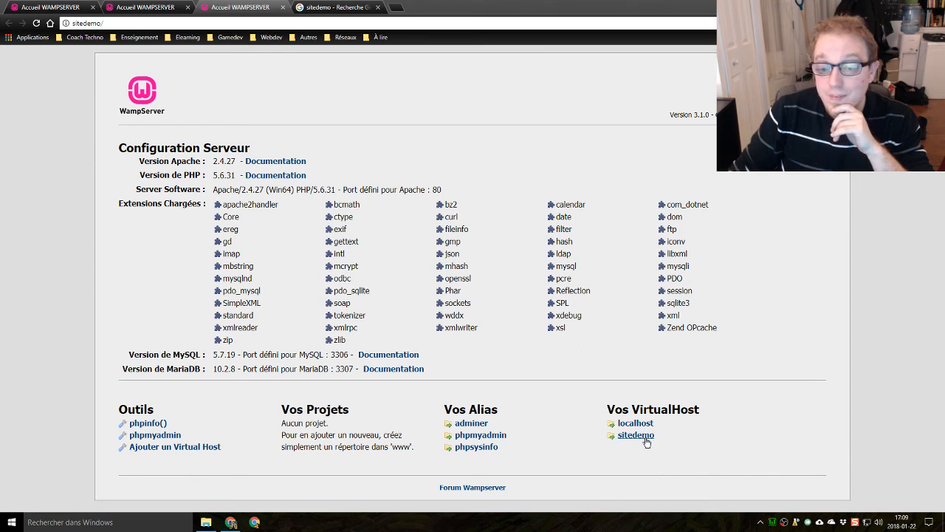
left_click(645, 439)
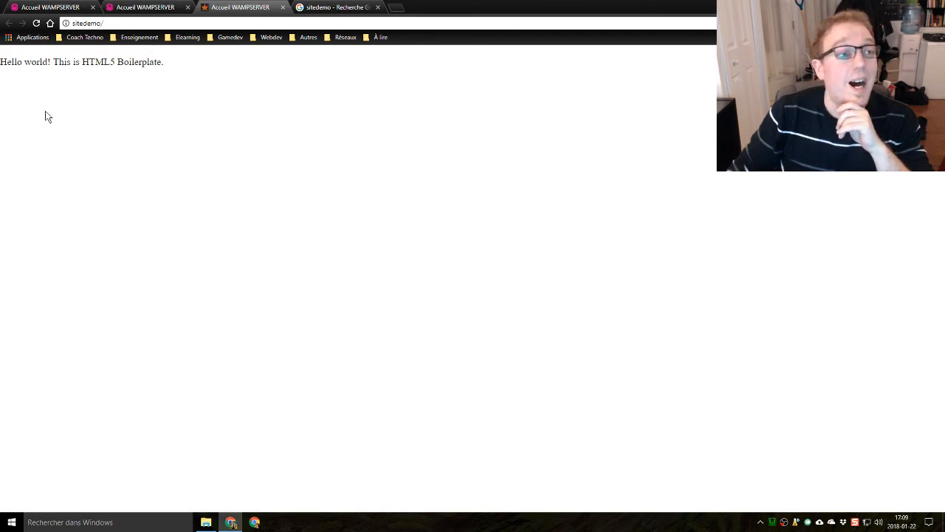
Close the extra sitedemo tabs and the Google search tab, keeping only the first WampServer home page
left_click(282, 7)
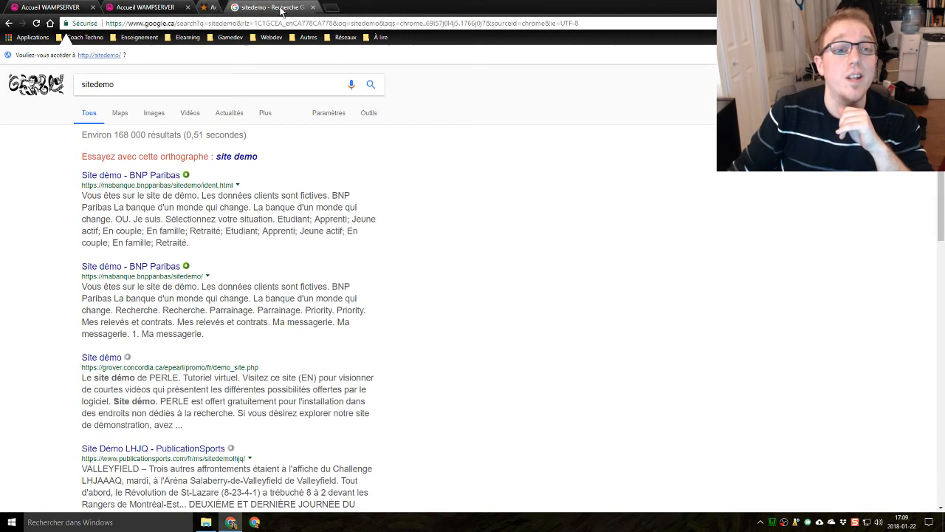
left_click(184, 8)
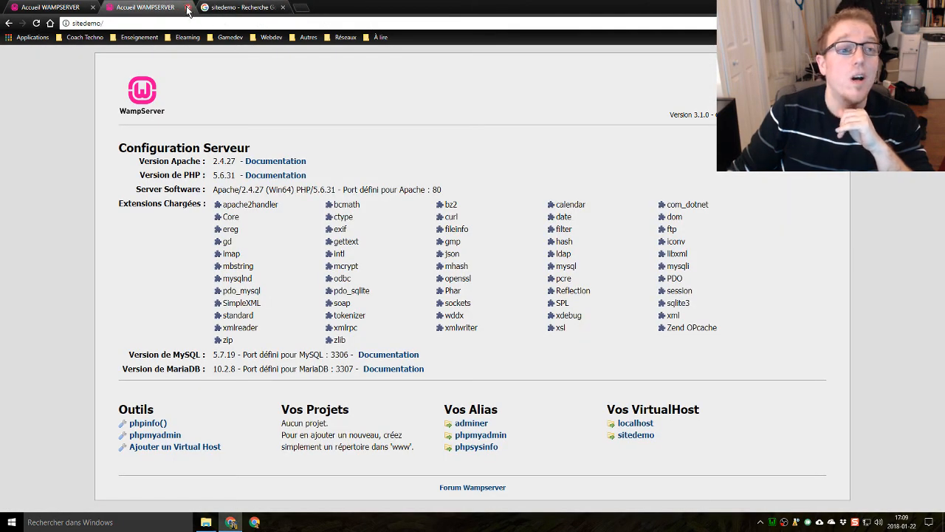
left_click(188, 7)
left_click(189, 8)
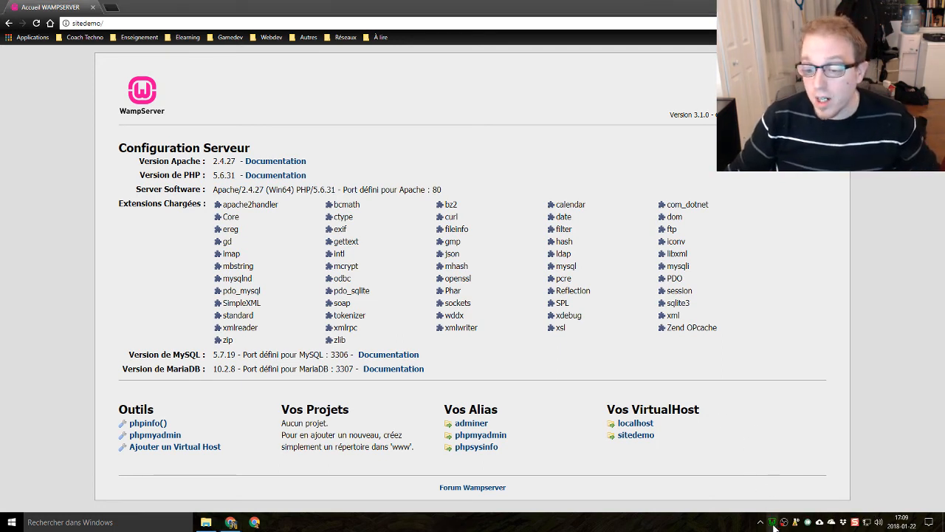
Restart the WampServer services once more and open sitedemo from the virtual hosts listed in the remaining browser tab
left_click(772, 522)
left_click(841, 514)
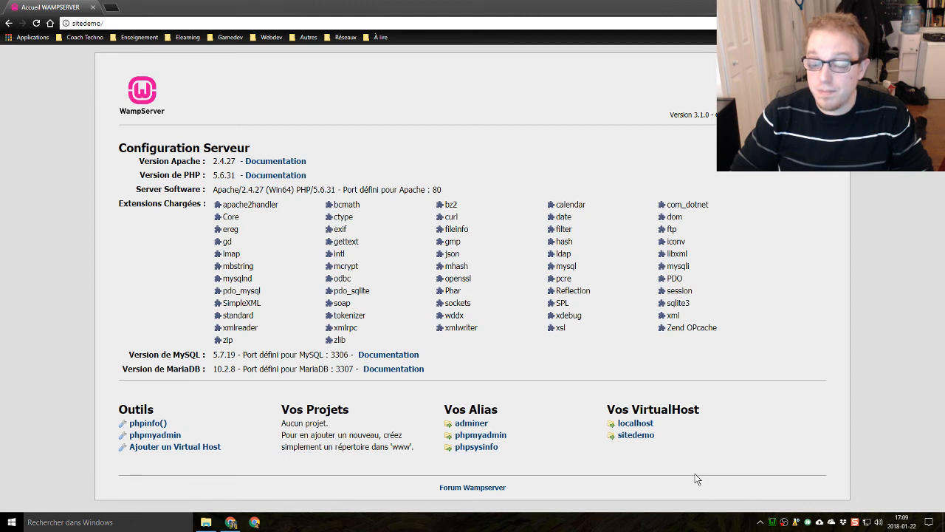
left_click(639, 438)
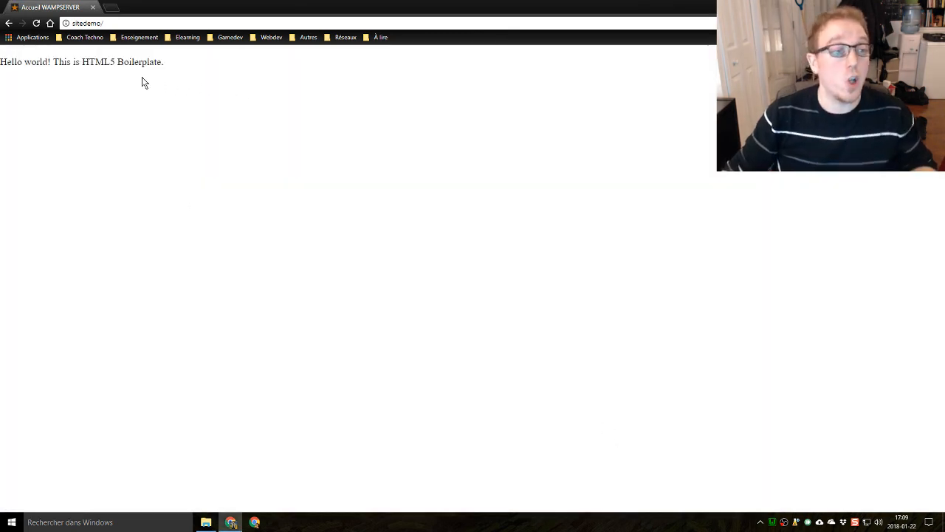
Close the sitedemo folder window and enter sitedeo as the address in a new browser tab
left_click(210, 524)
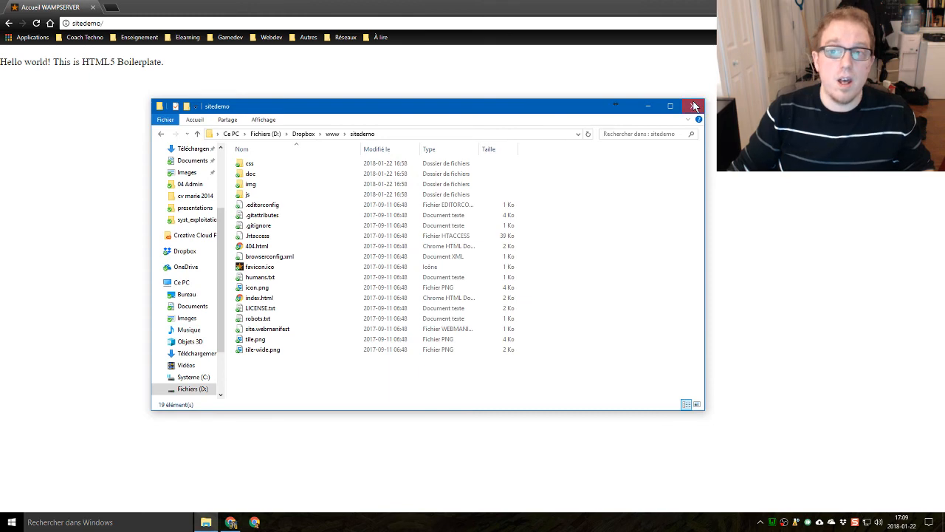
left_click(696, 104)
left_click(113, 8)
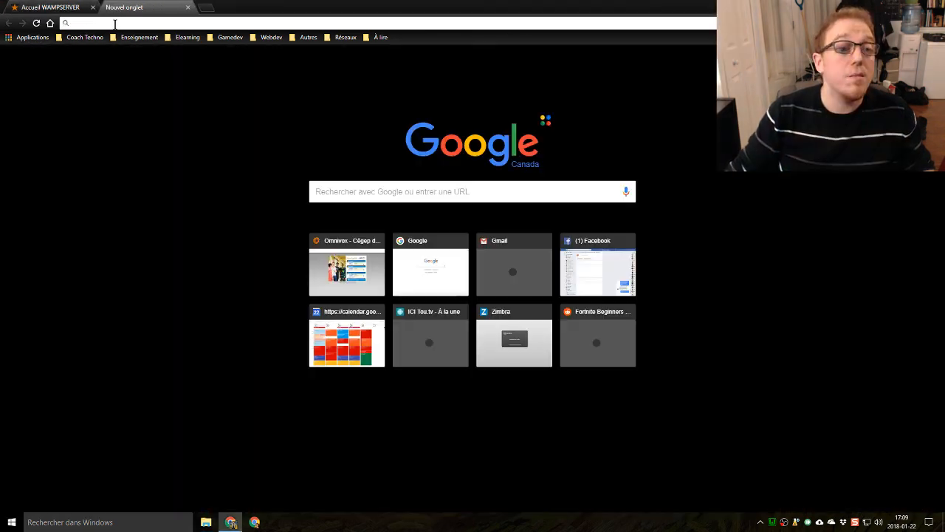
type("sitedeo")
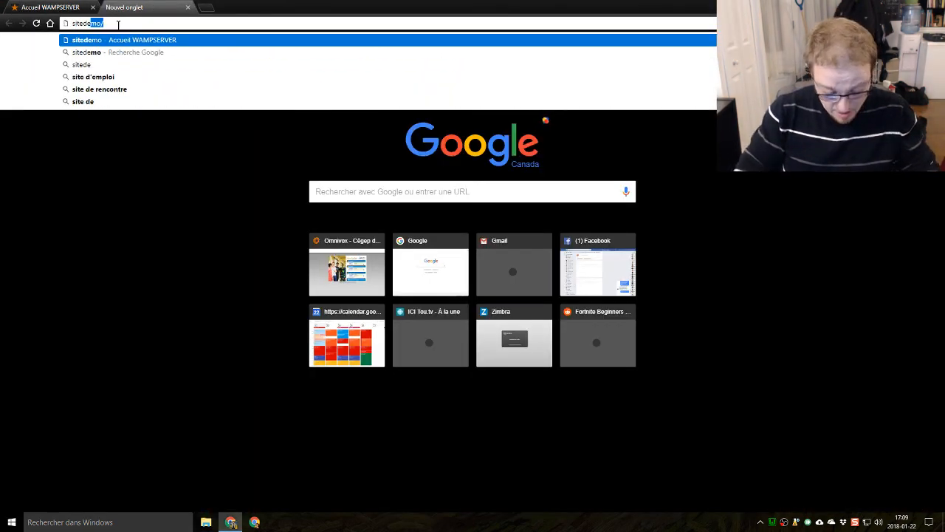
key("Return")
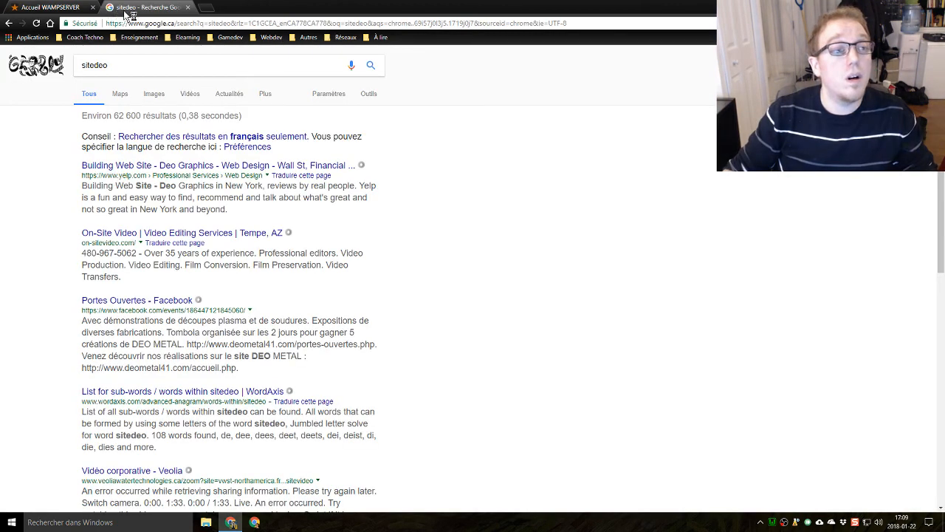
Correct the address to sitedemo/ with its trailing slash and load the virtual host in the new tab
left_click(161, 23)
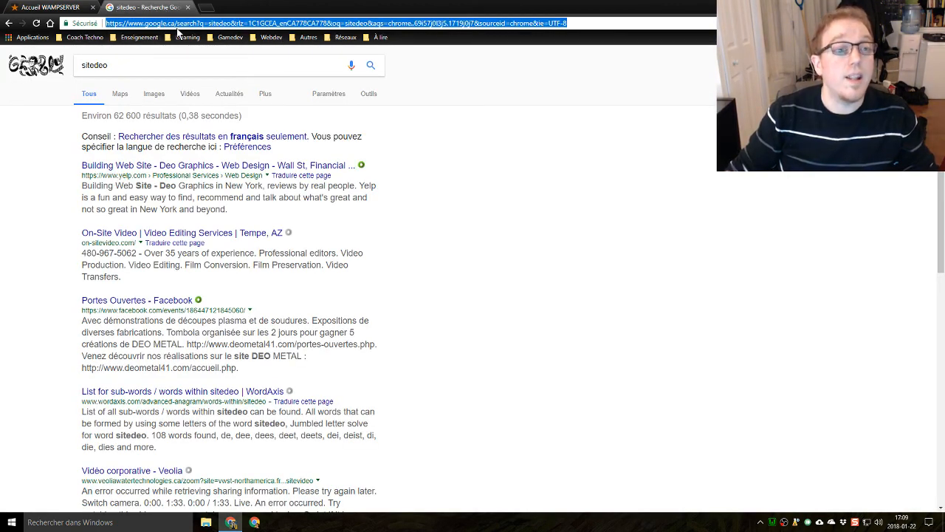
type("sitedeo")
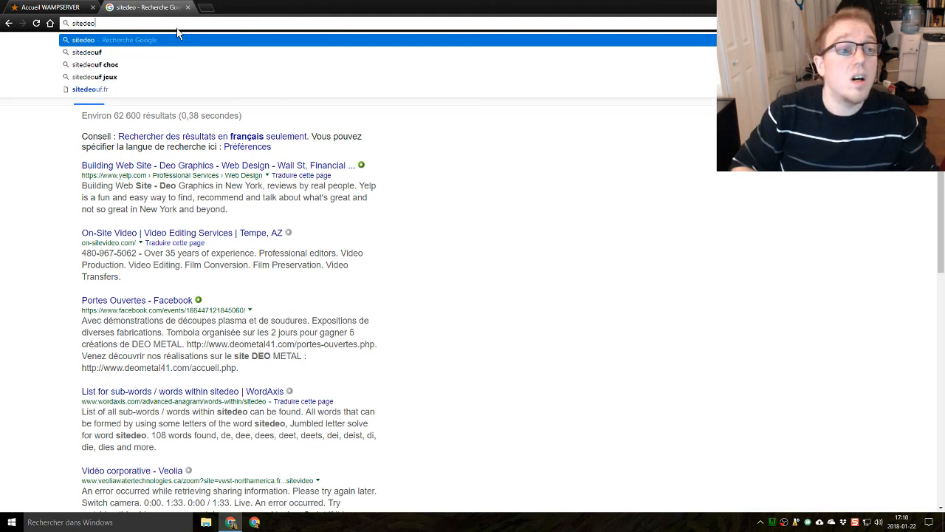
key("BackSpace")
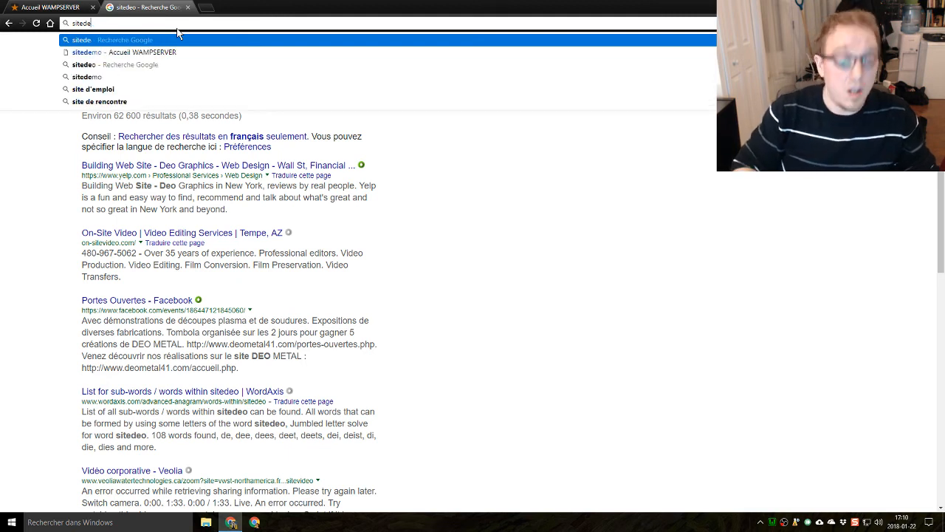
type("o/")
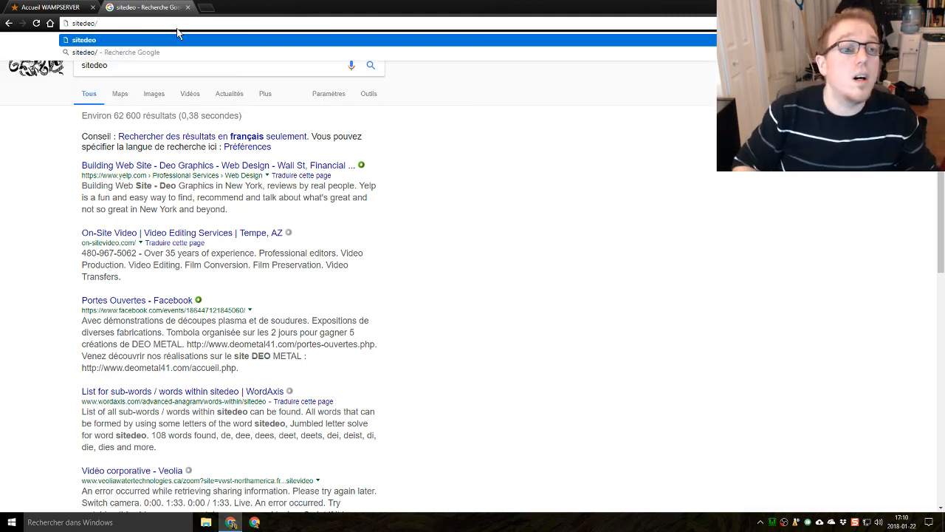
key("BackSpace")
key("BackSpace")
type("mm")
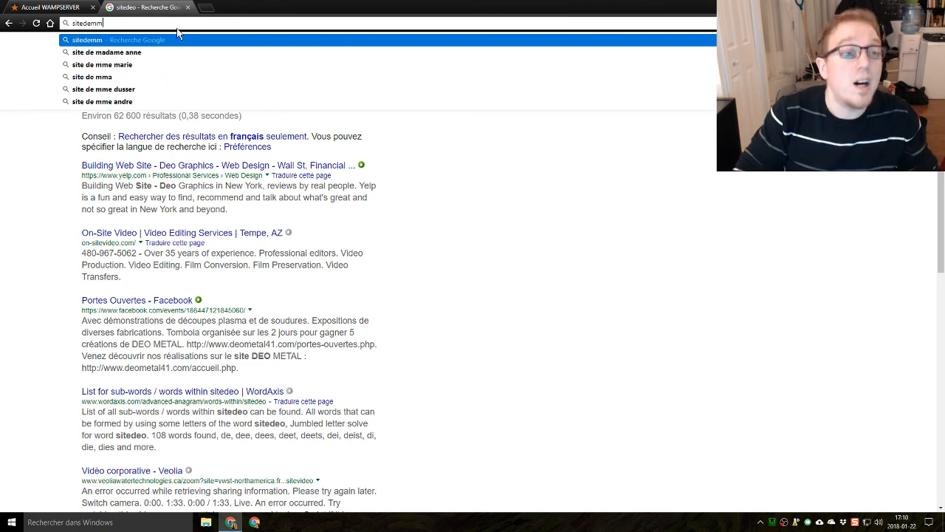
key("BackSpace")
type("p")
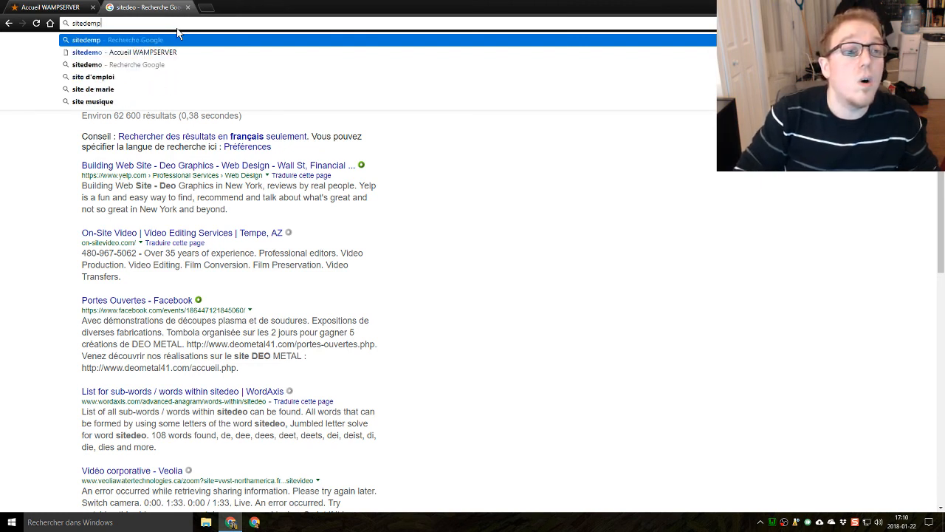
key("BackSpace")
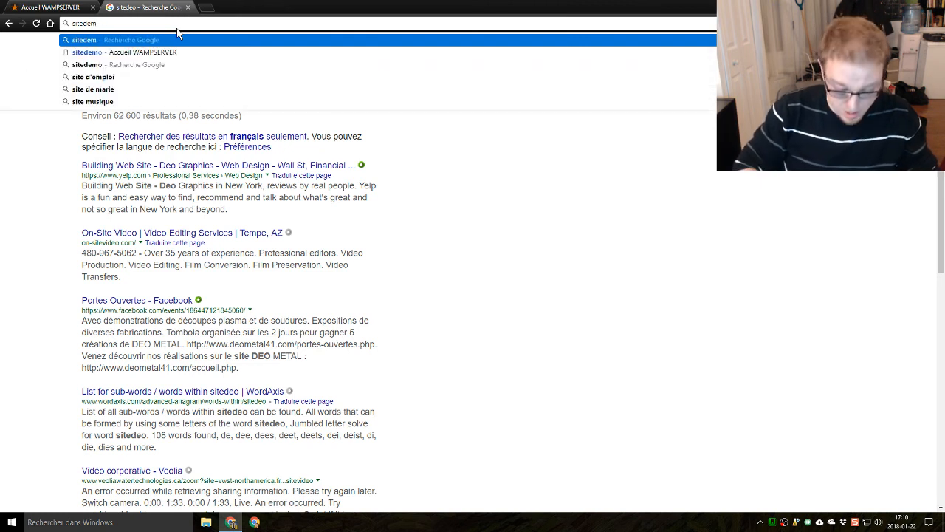
type("o/")
key("Return")
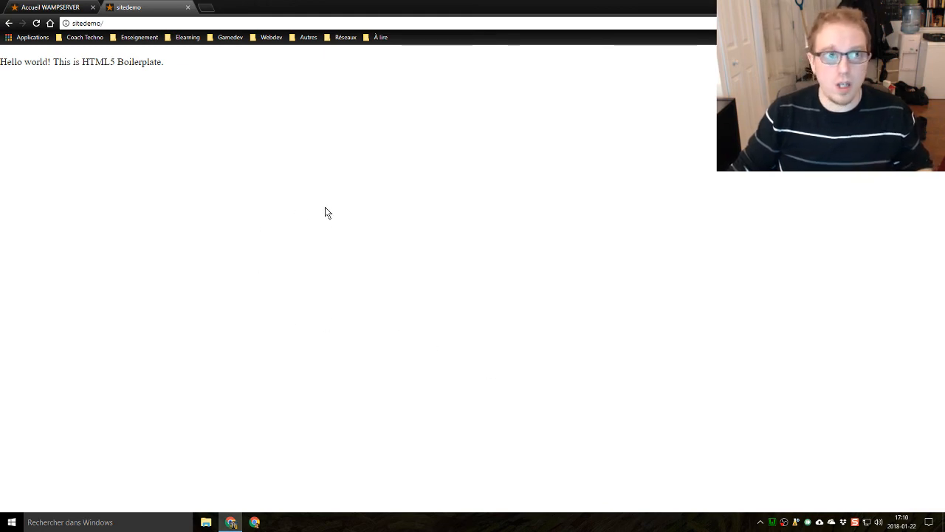
Examine the WampServer menu entries for the virtual hosts, the www directory and the server components
left_click(774, 522)
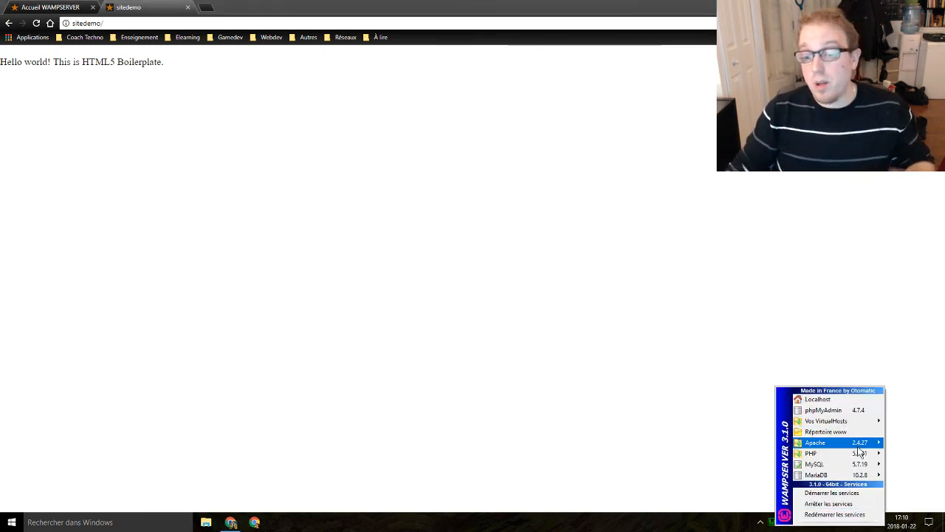
mouse_move(857, 463)
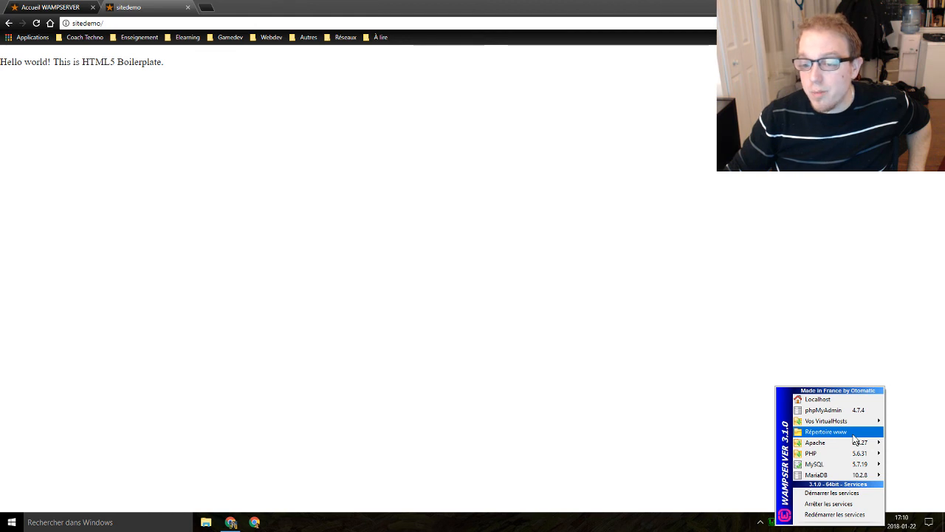
mouse_move(858, 426)
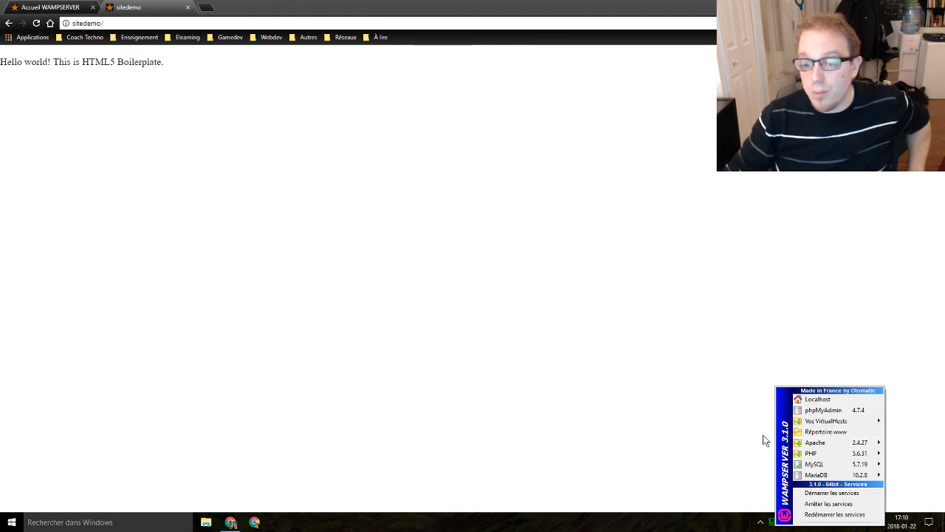
Open the www directory from WampServer to view its files, and close the folder window
left_click(845, 433)
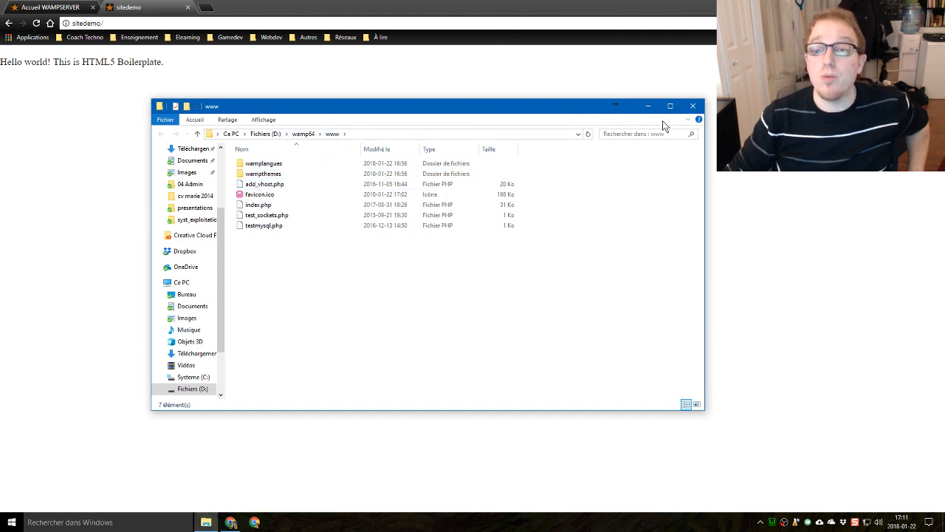
left_click(693, 106)
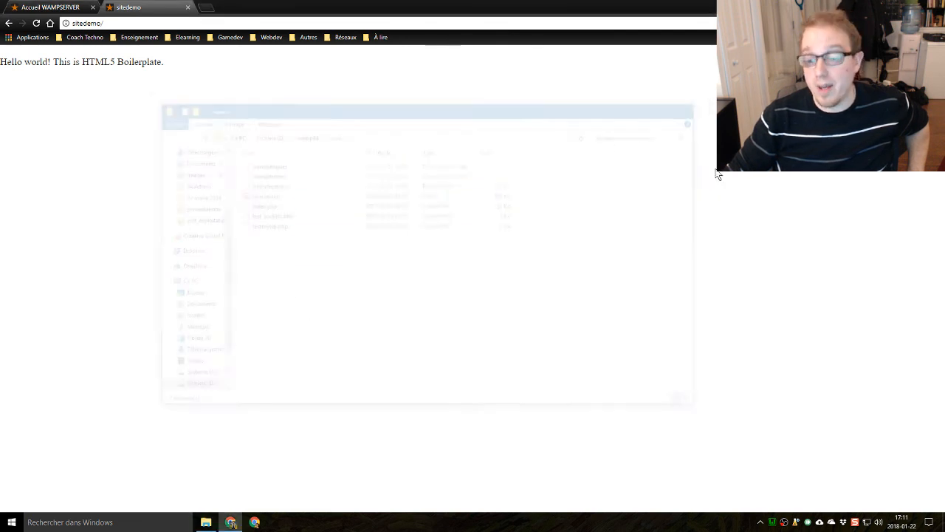
Stop all the WampServer services and quit WampServer completely
left_click(778, 525)
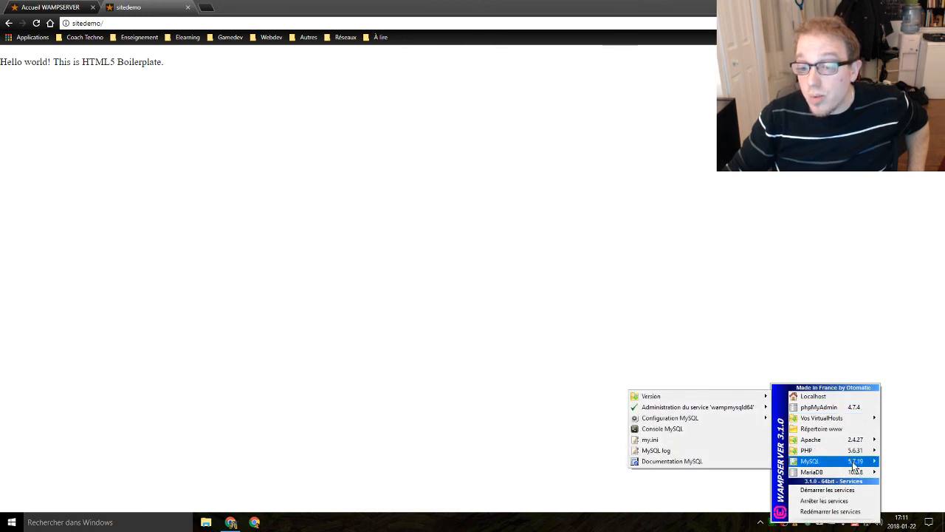
mouse_move(846, 440)
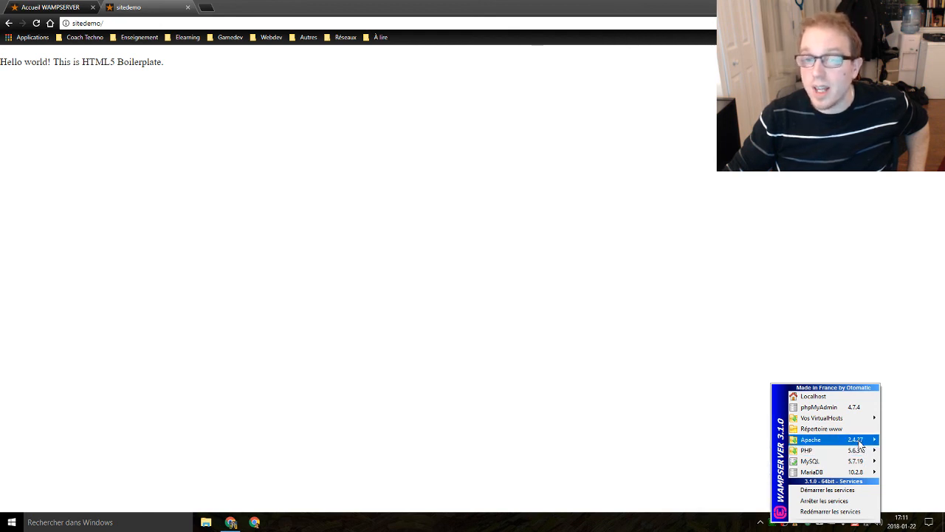
left_click(843, 503)
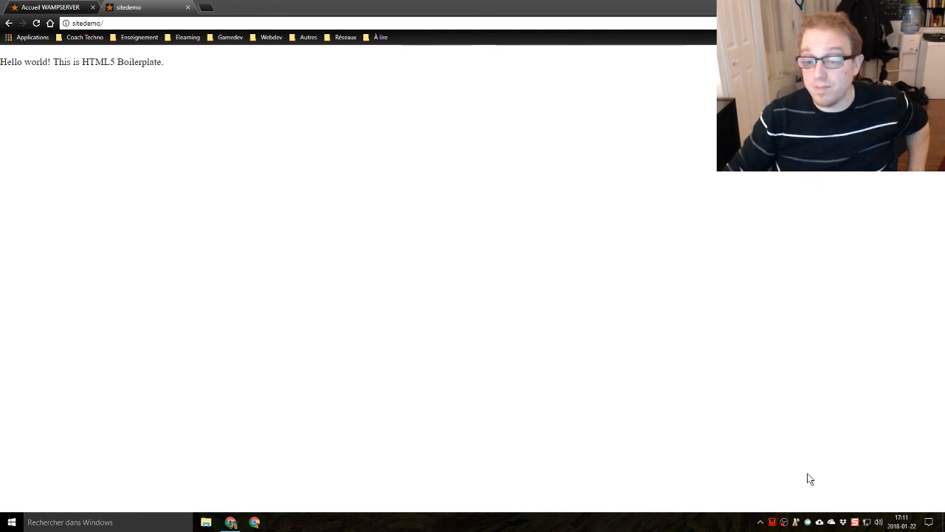
right_click(773, 521)
left_click(796, 515)
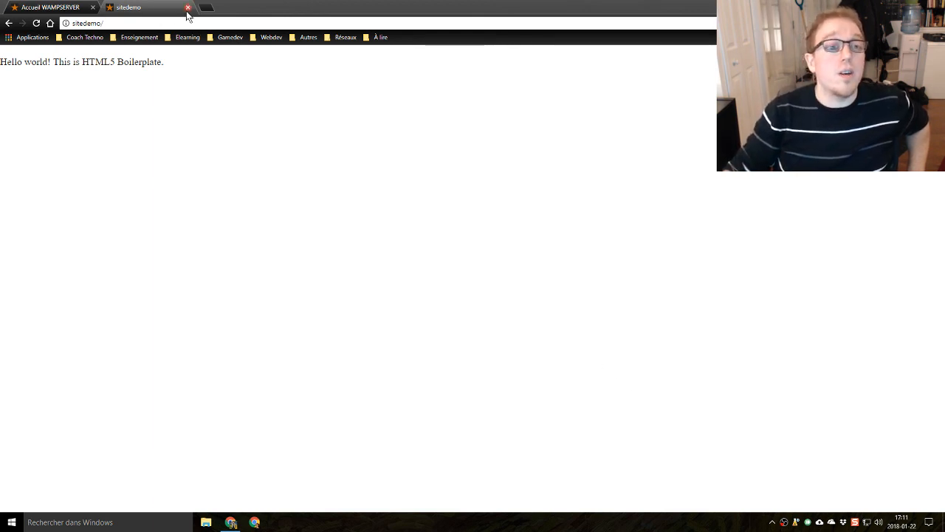
Reload the sitedemo/ address to test it without the server, and close both the sitedemo and WampServer home page tabs
left_click(115, 23)
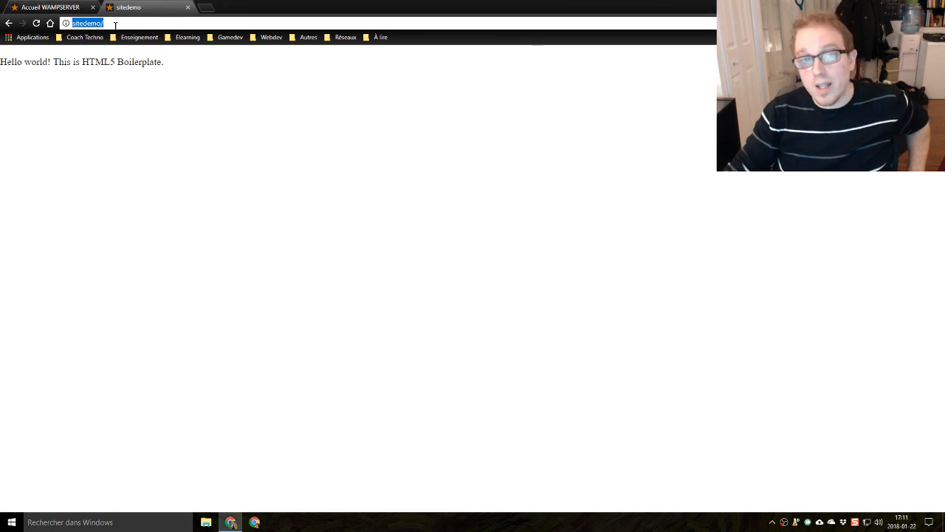
left_click(120, 23)
key("Return")
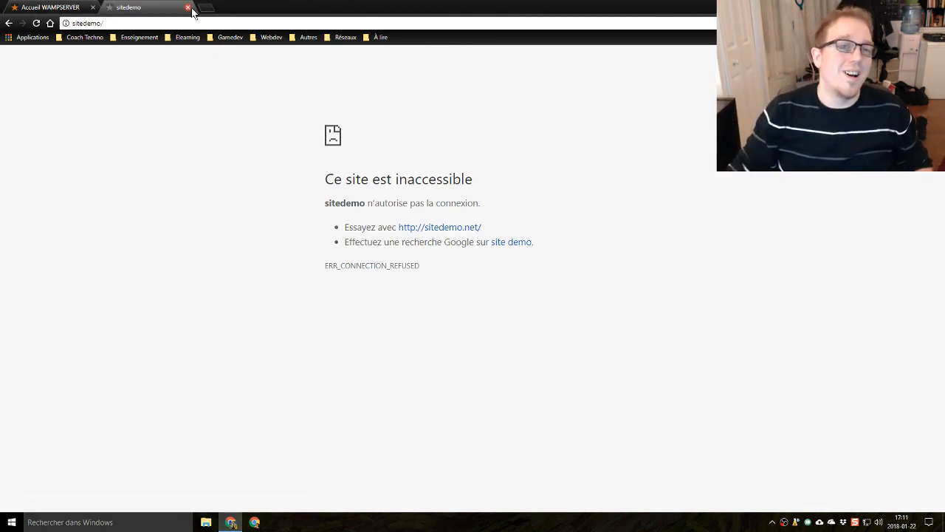
left_click(188, 6)
left_click(93, 7)
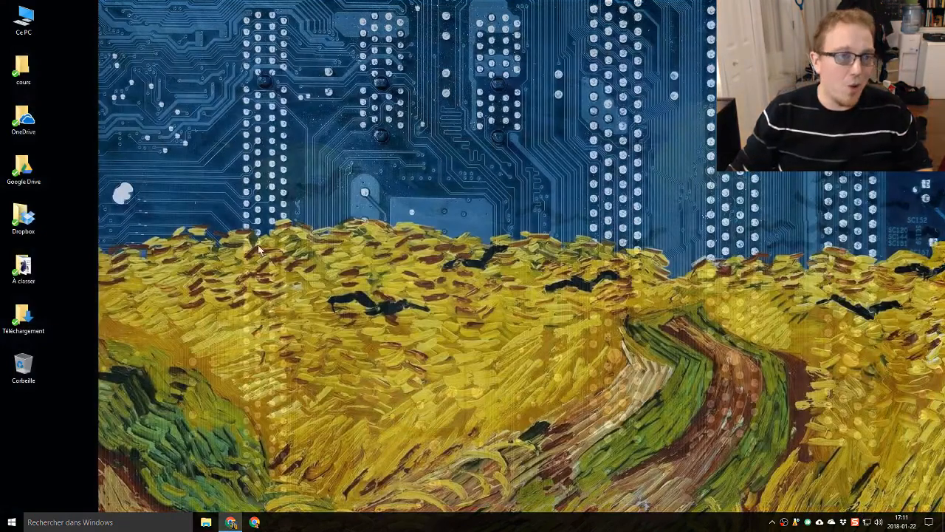